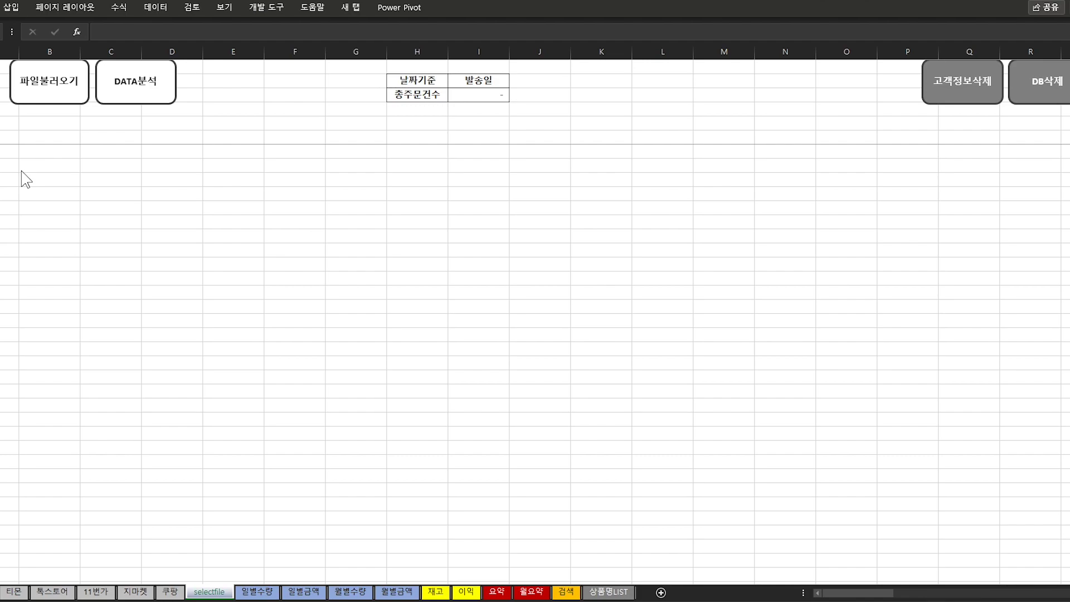
Import the order file 스마트스토어_주문샘플1 into the selectfile sheet.
click(67, 99)
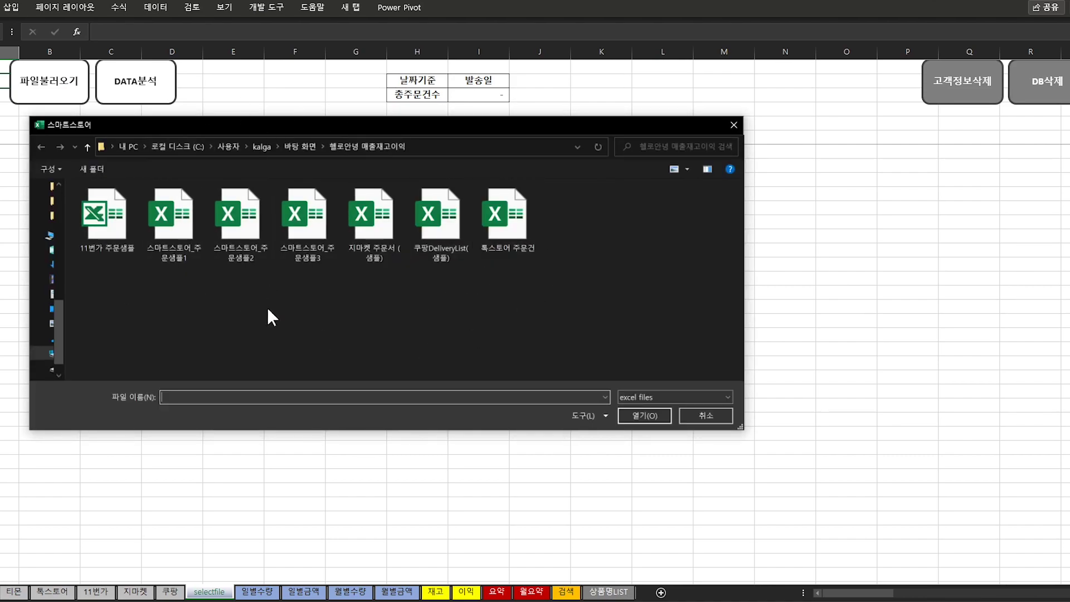
click(164, 257)
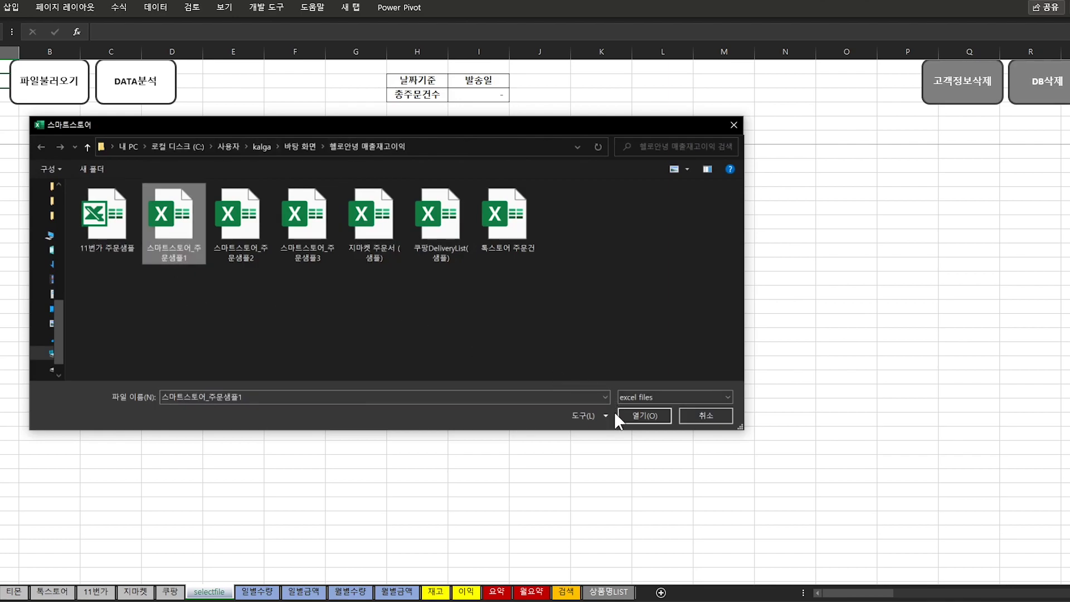
click(635, 414)
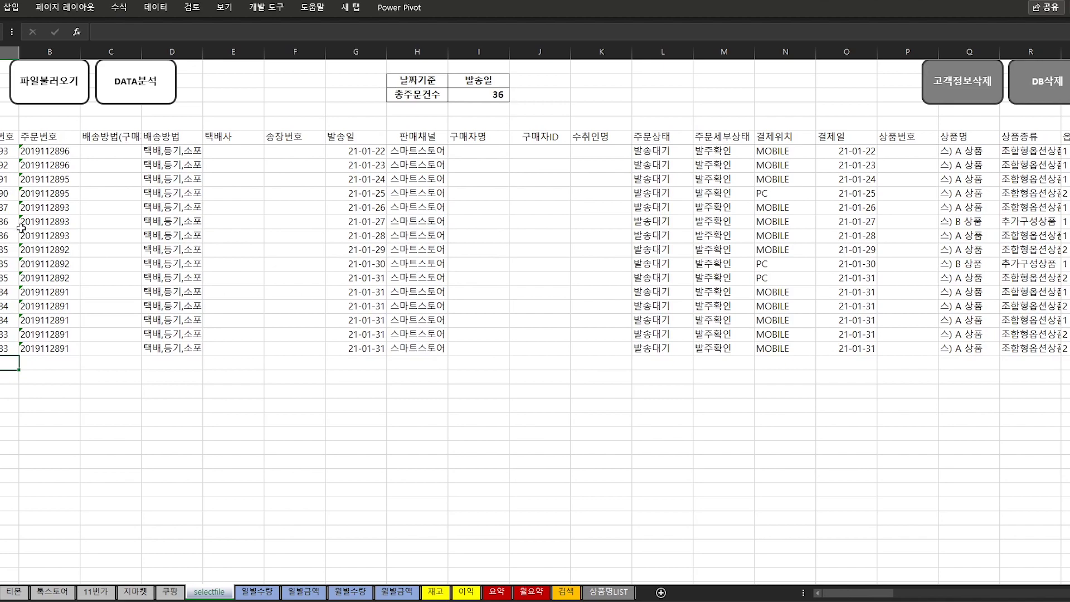
Import the order file 스마트스토어_주문샘플2 into the selectfile sheet and look through the added rows.
click(53, 92)
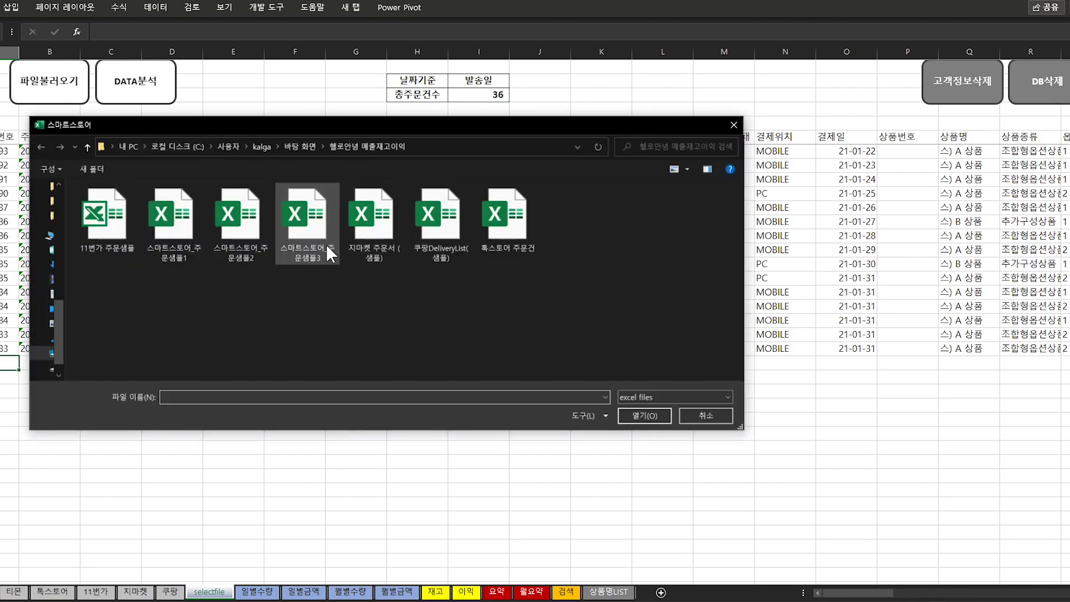
double_click(241, 234)
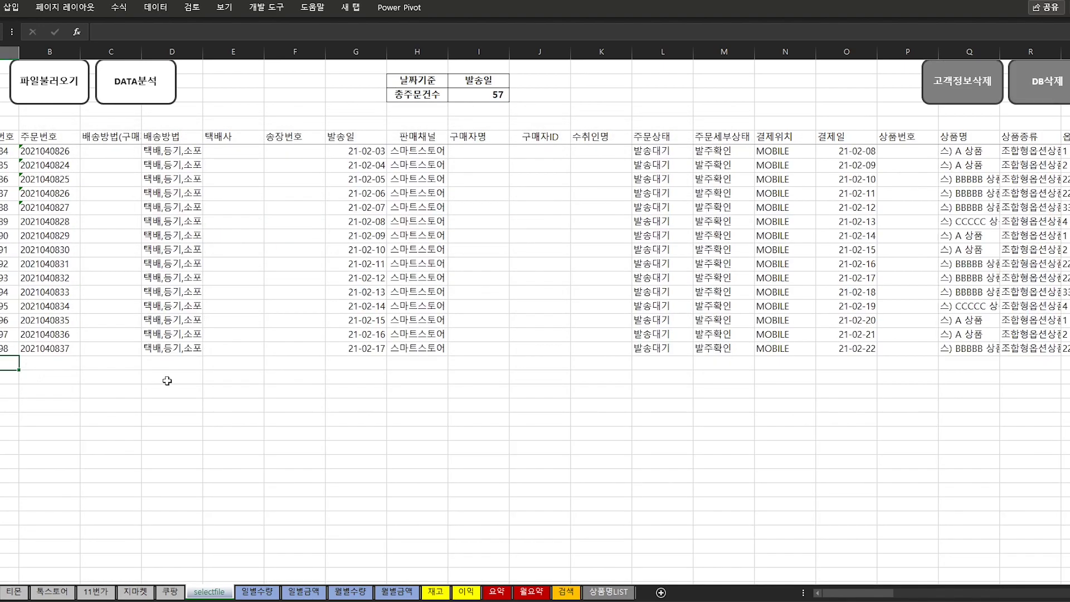
scroll(253, 421, up, 8)
scroll(254, 421, down, 3)
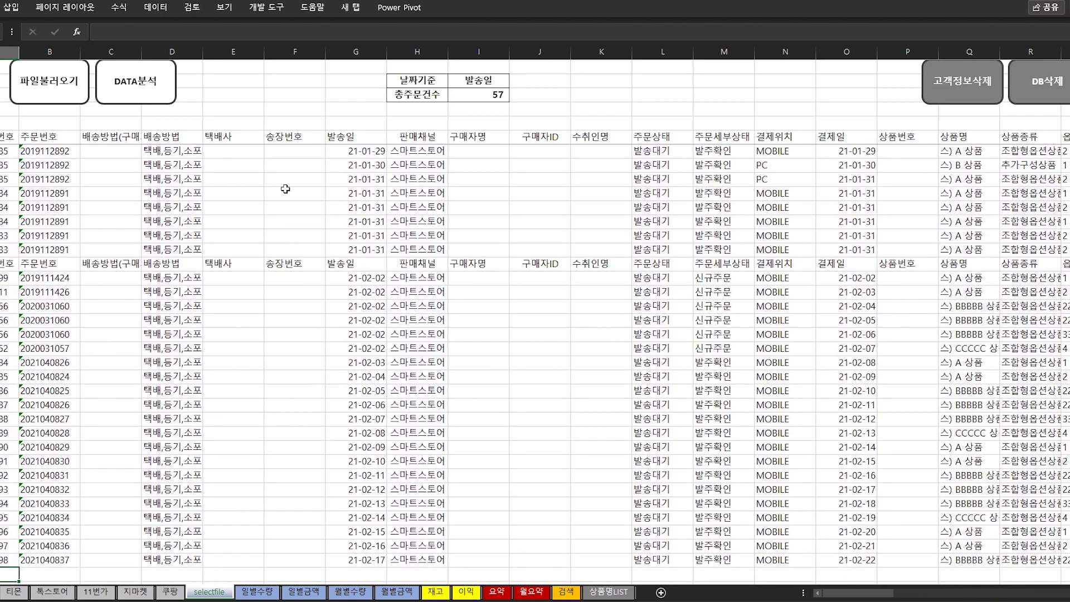
scroll(116, 214, down, 5)
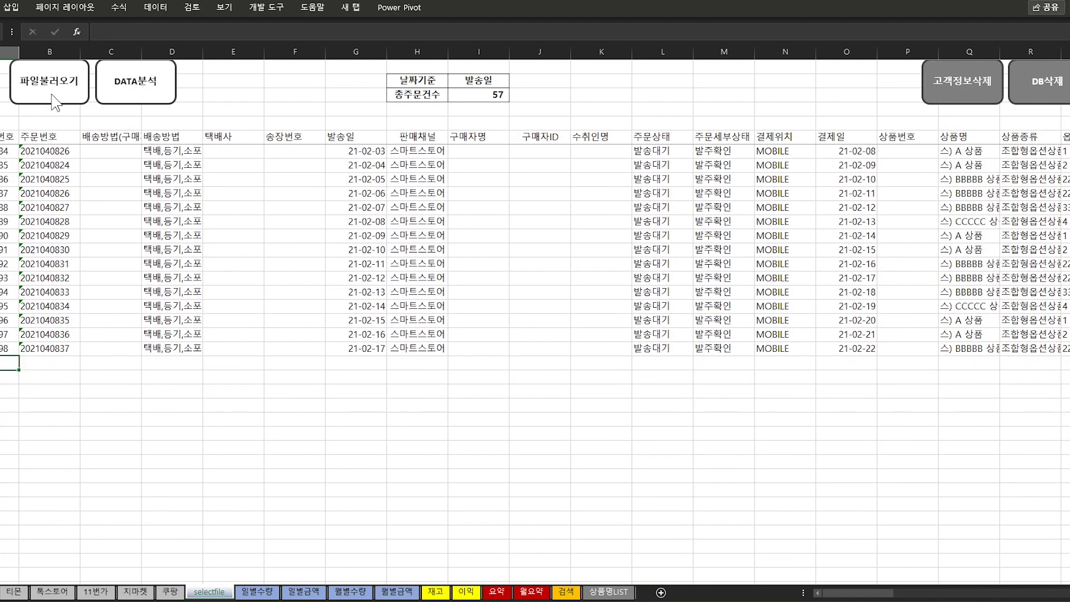
Import the order file 스마트스토어_주문샘플3 into the selectfile sheet and check the rows down to the end.
click(54, 101)
click(299, 239)
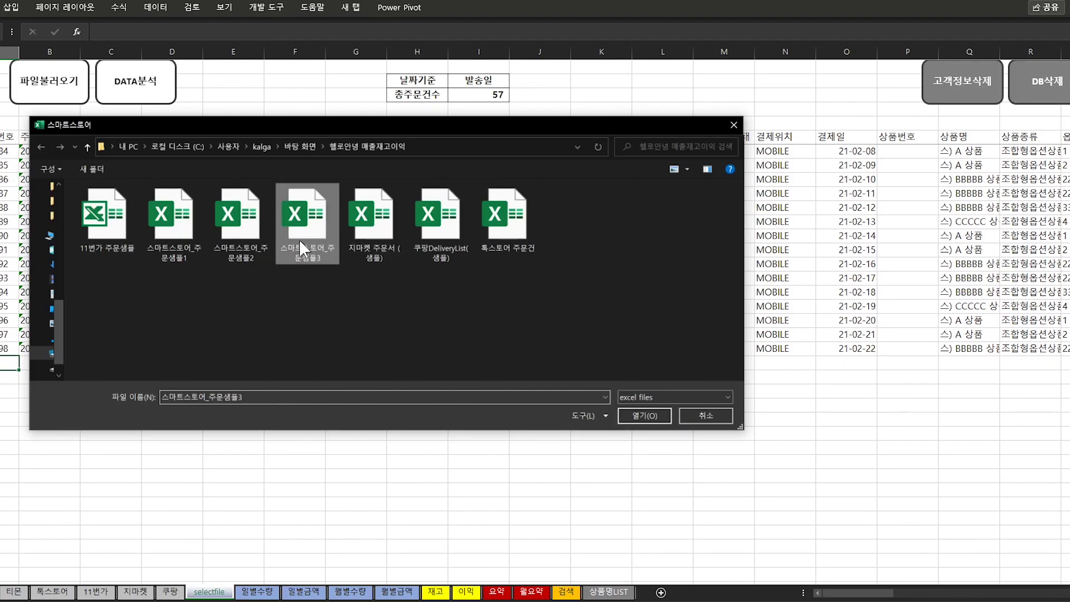
click(646, 415)
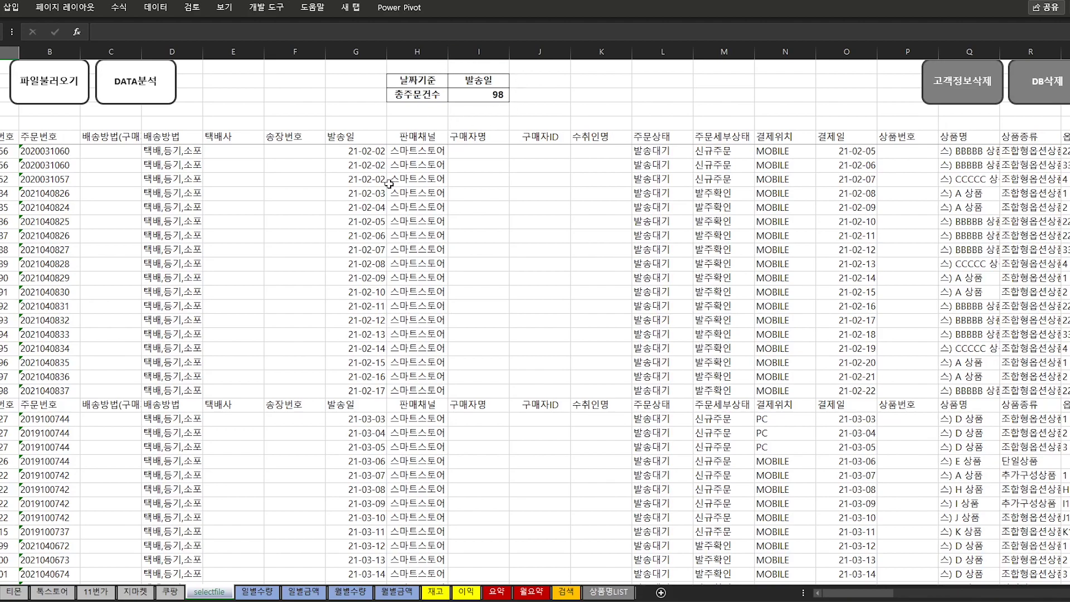
scroll(230, 308, down, 10)
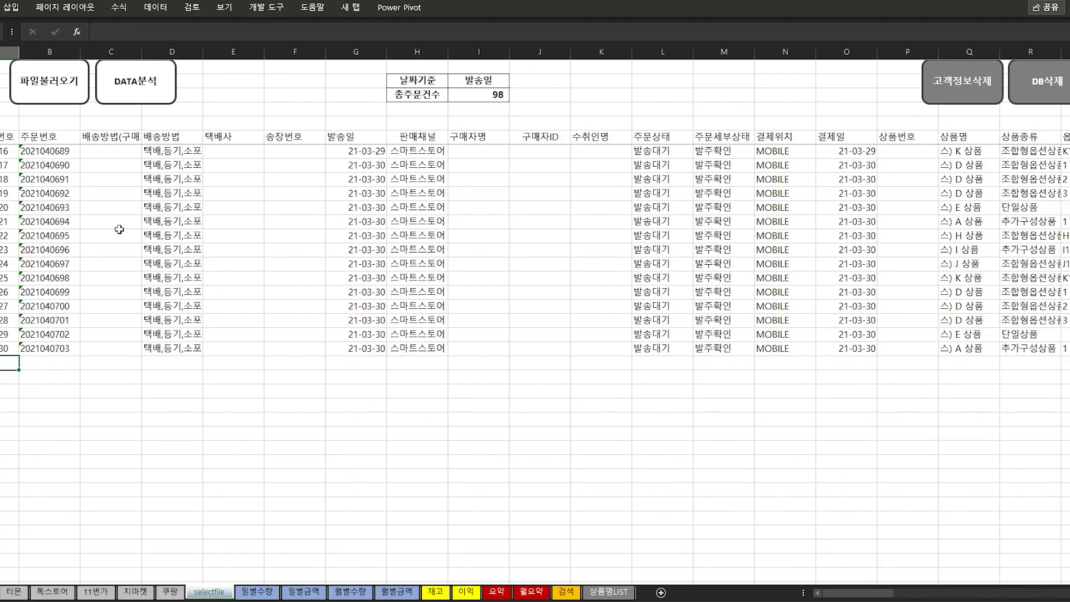
Run the data analysis on the imported orders and filter the sales report by 1월, 2월 and 3월 in turn.
click(138, 86)
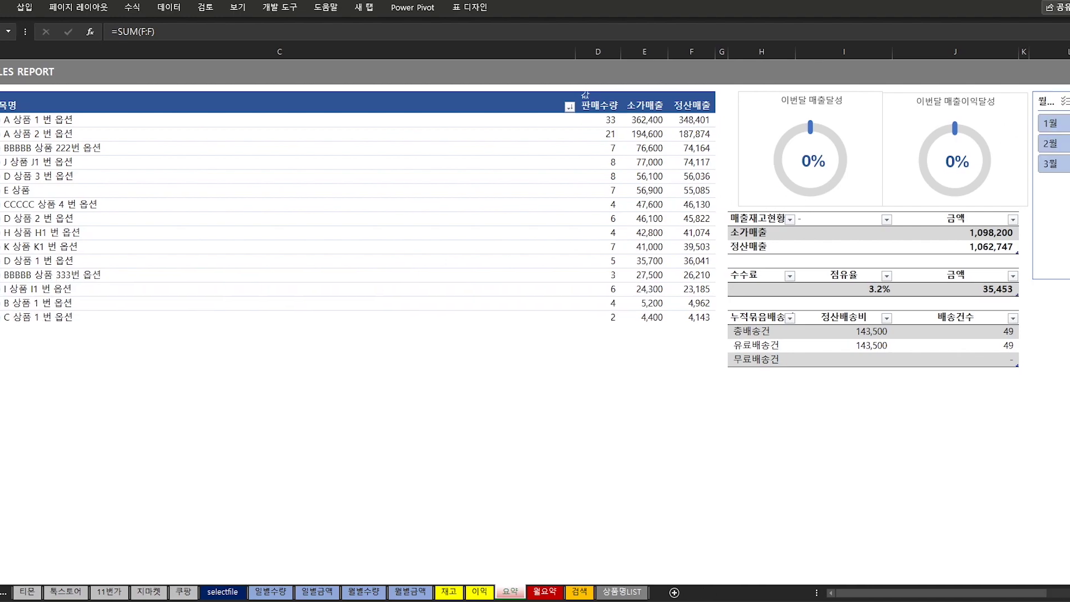
click(1060, 144)
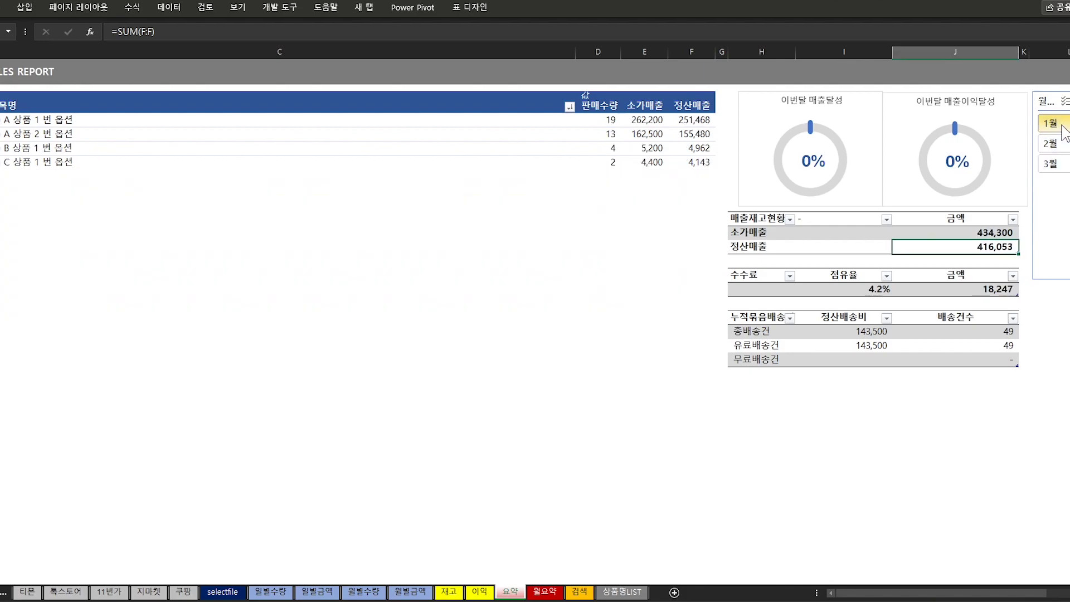
click(1061, 146)
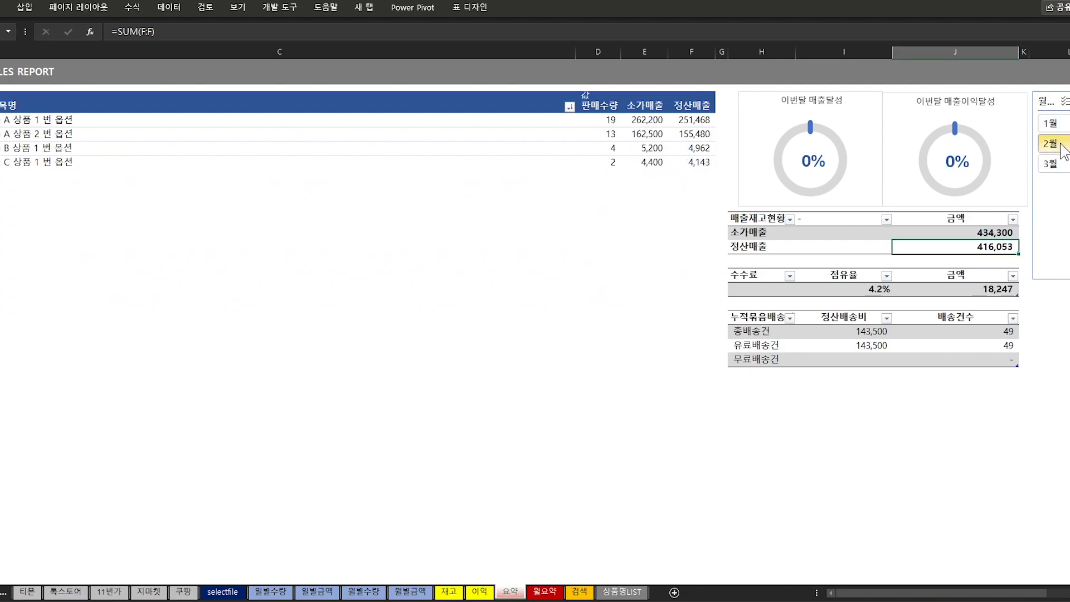
click(1065, 165)
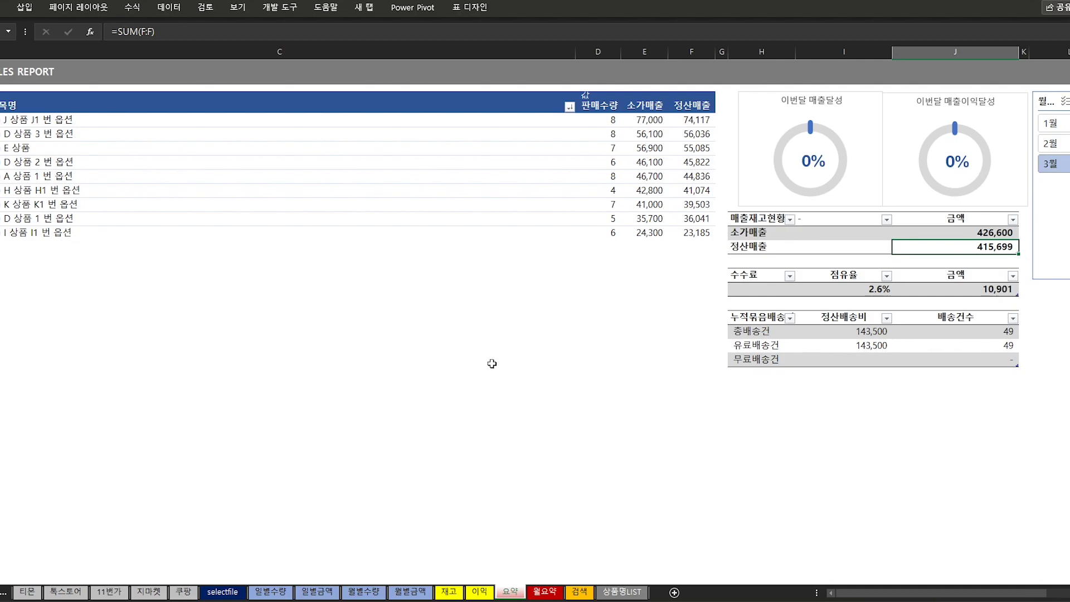
Open the 월요약 sheet to review the monthly summary.
click(68, 115)
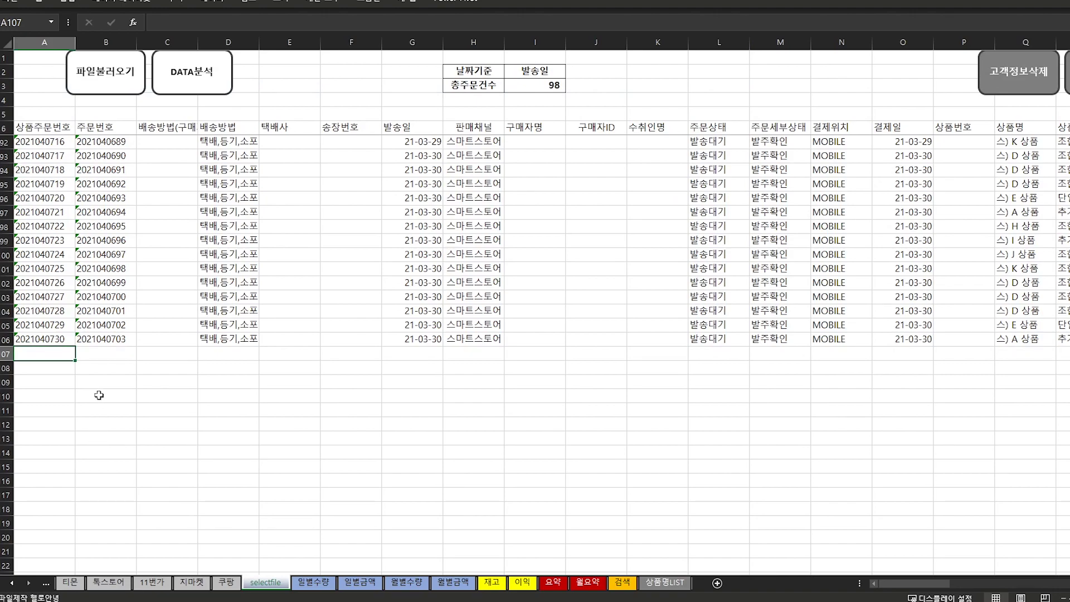
click(587, 582)
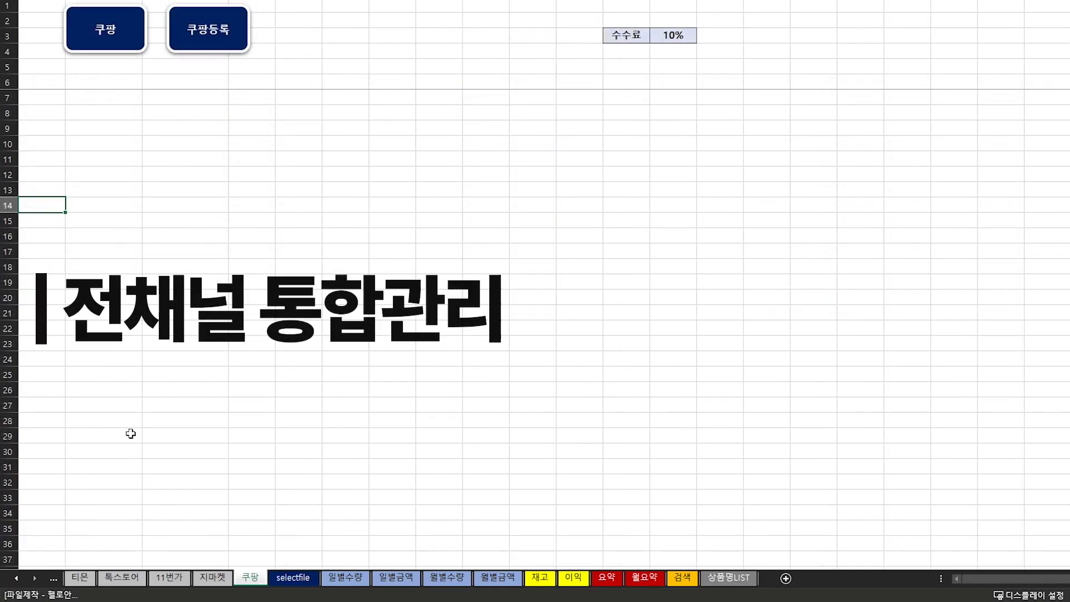
Load 쿠팡DeliveryList(샘플) on the 쿠팡 sheet, register its orders in selectfile and check the added rows.
click(109, 40)
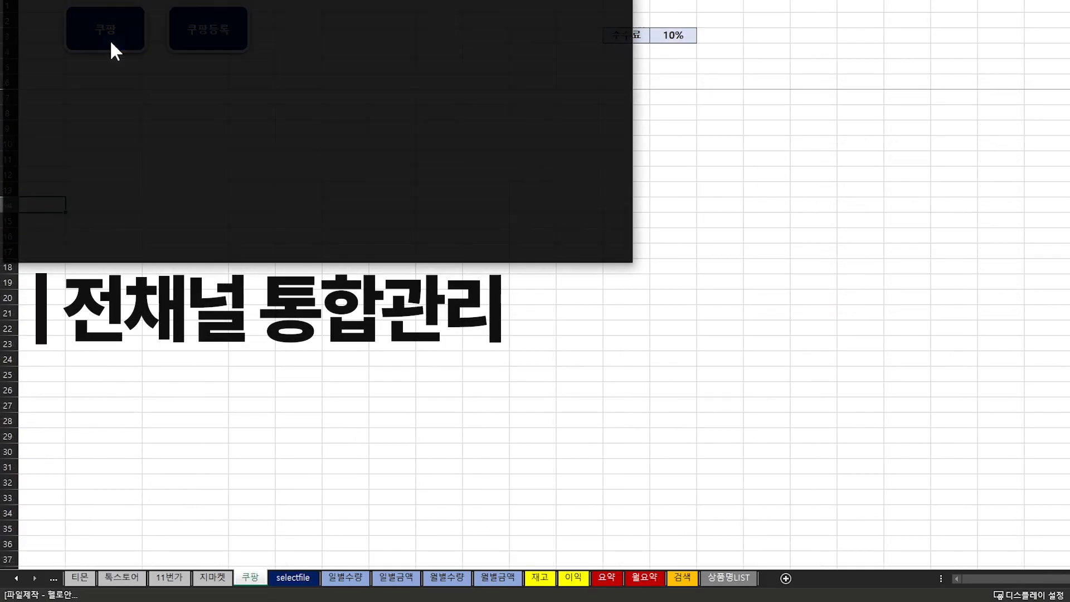
click(449, 48)
click(522, 254)
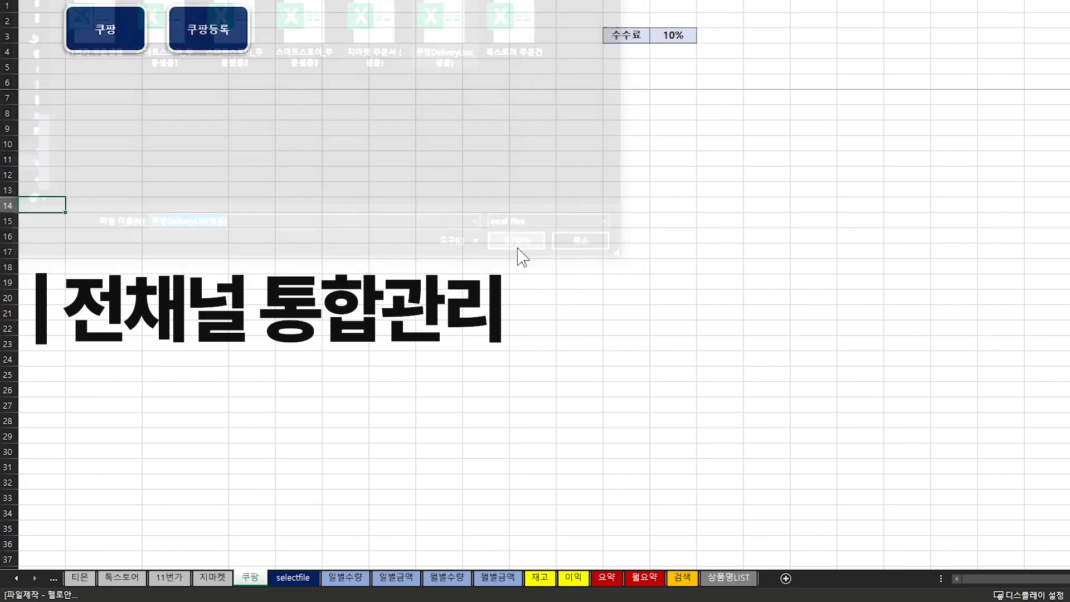
click(202, 42)
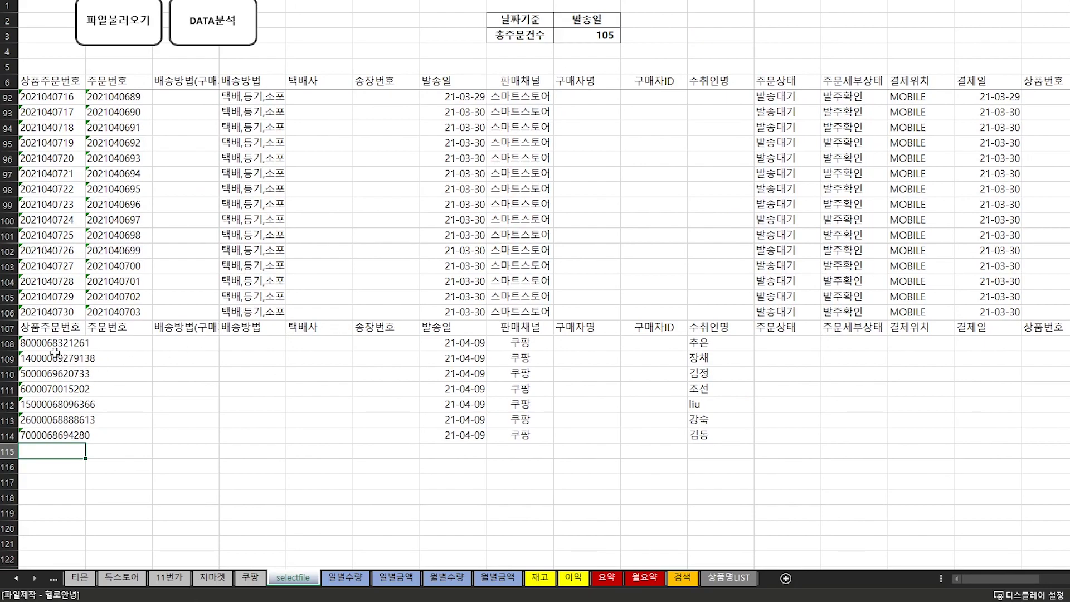
drag(46, 331, 937, 485)
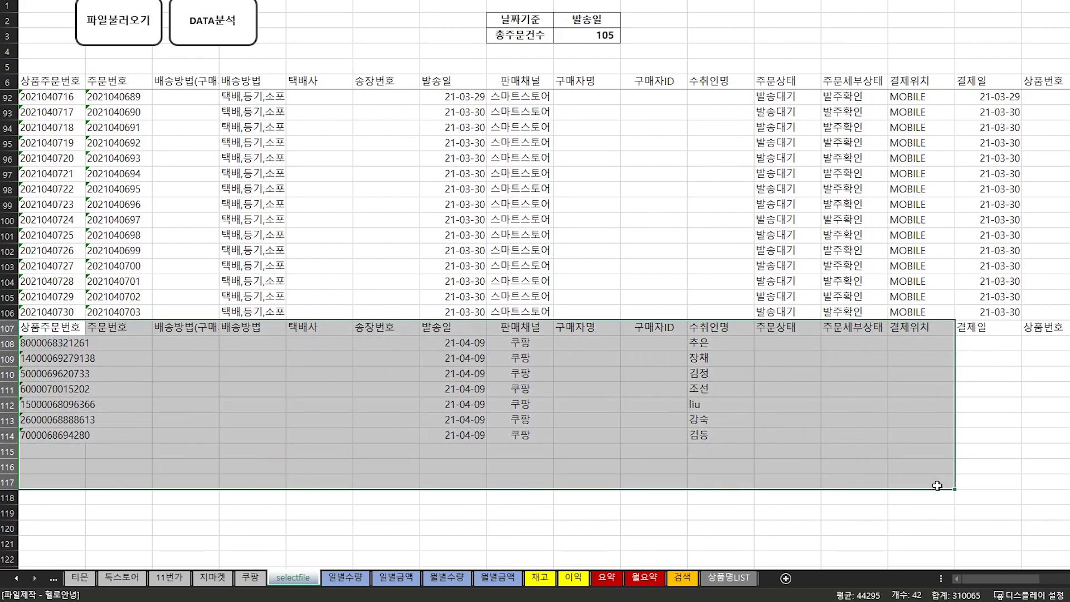
click(586, 512)
Load 지마켓 주문서 (샘플) on the 지마켓 sheet and register its orders in the selectfile sheet.
click(215, 578)
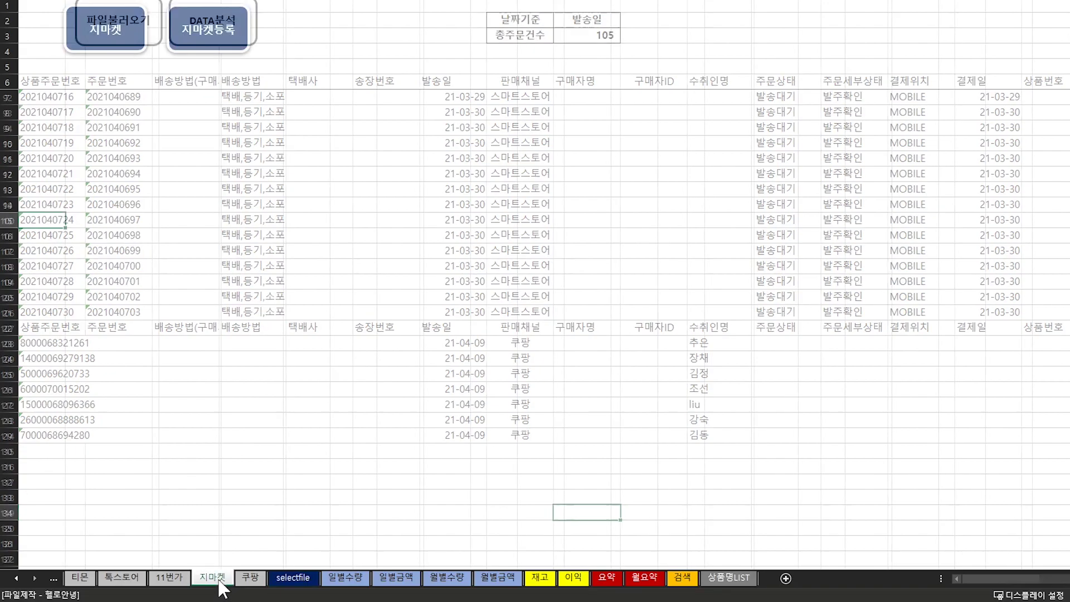
click(111, 48)
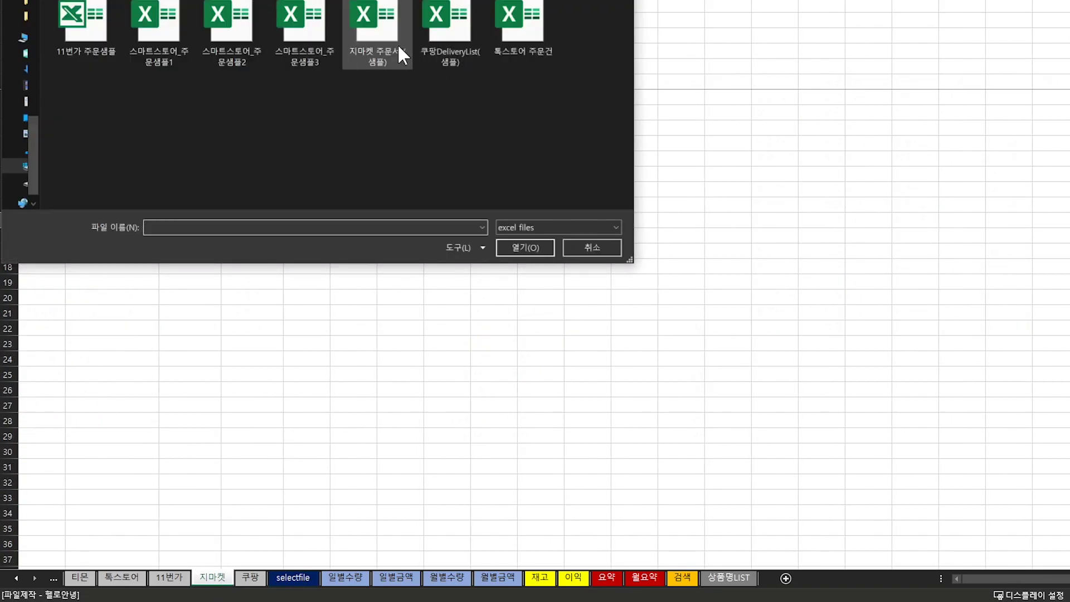
double_click(372, 33)
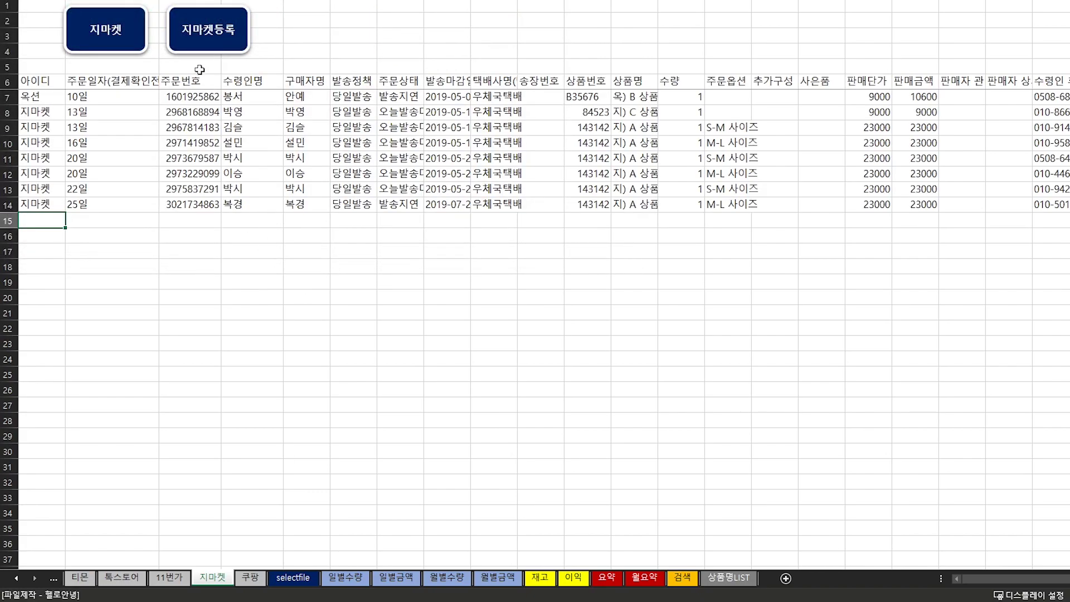
click(218, 43)
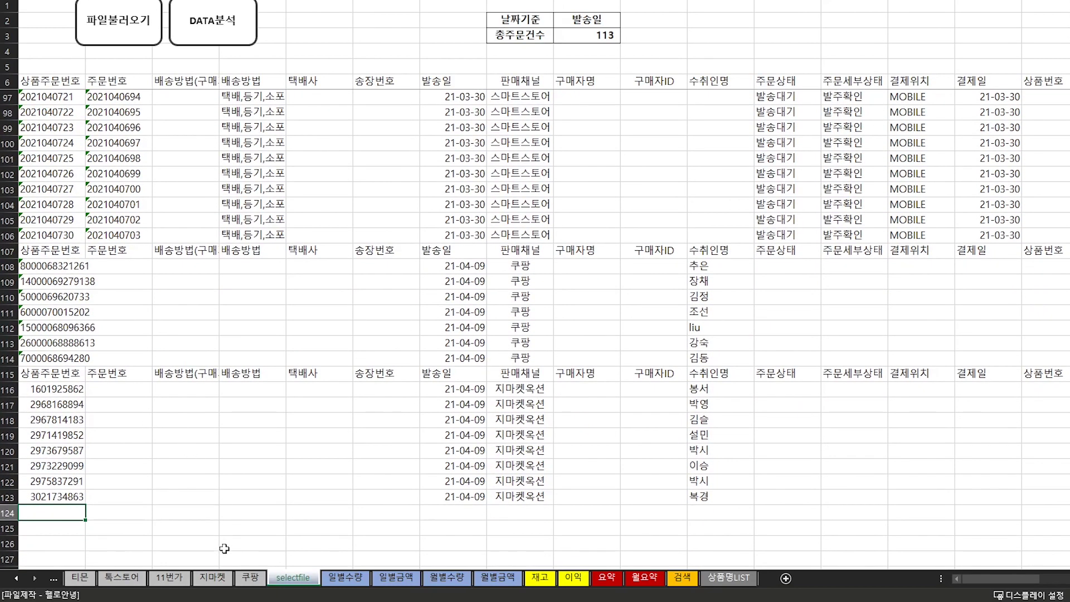
Load 11번가 주문샘플 on the 11번가 sheet and register its orders in the selectfile sheet.
click(173, 579)
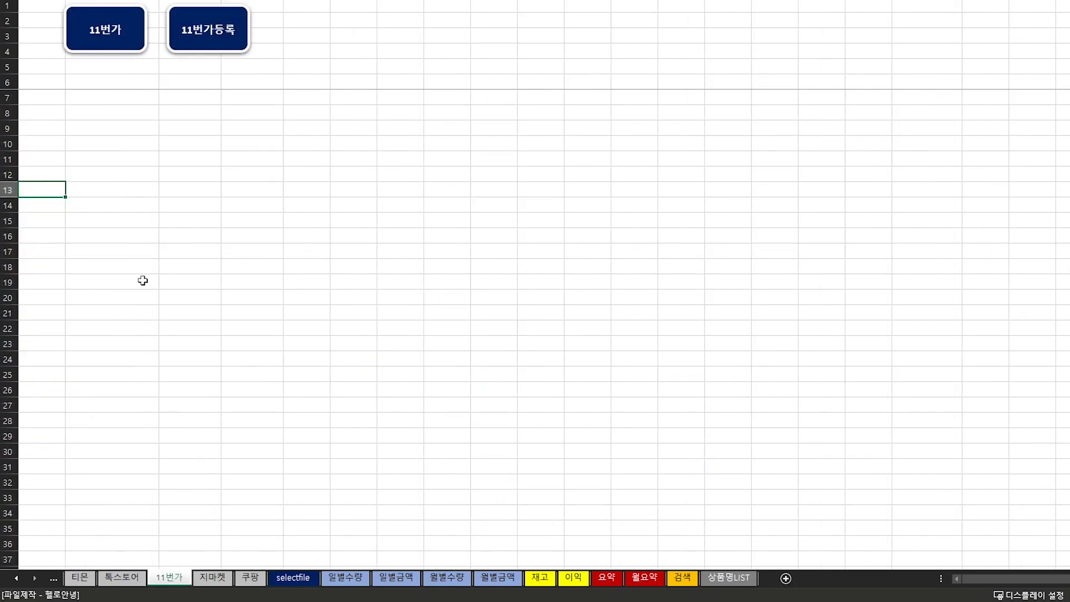
click(115, 49)
click(111, 48)
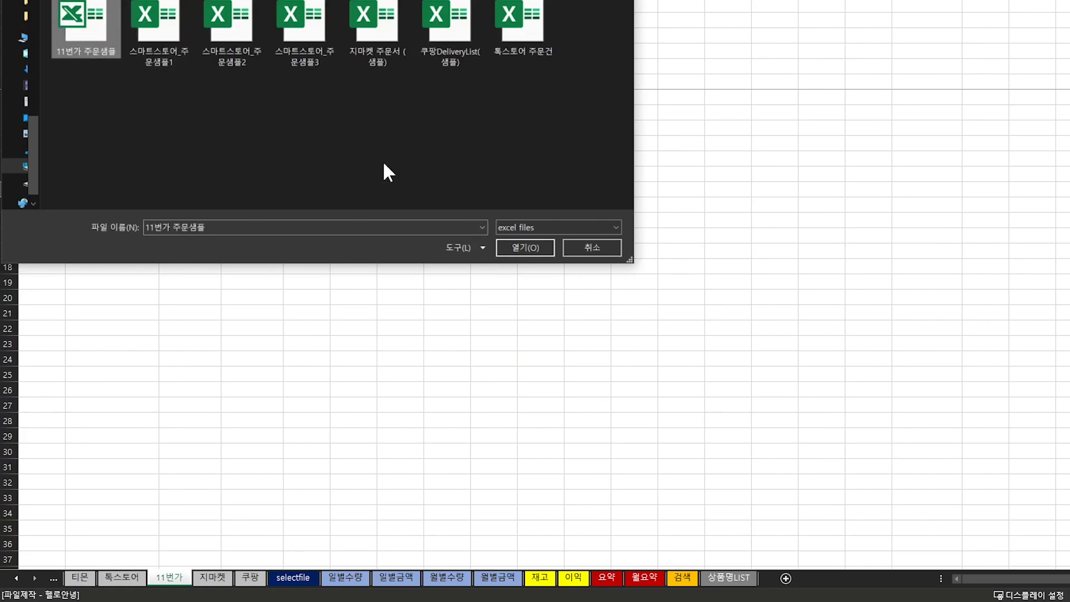
click(536, 249)
click(230, 43)
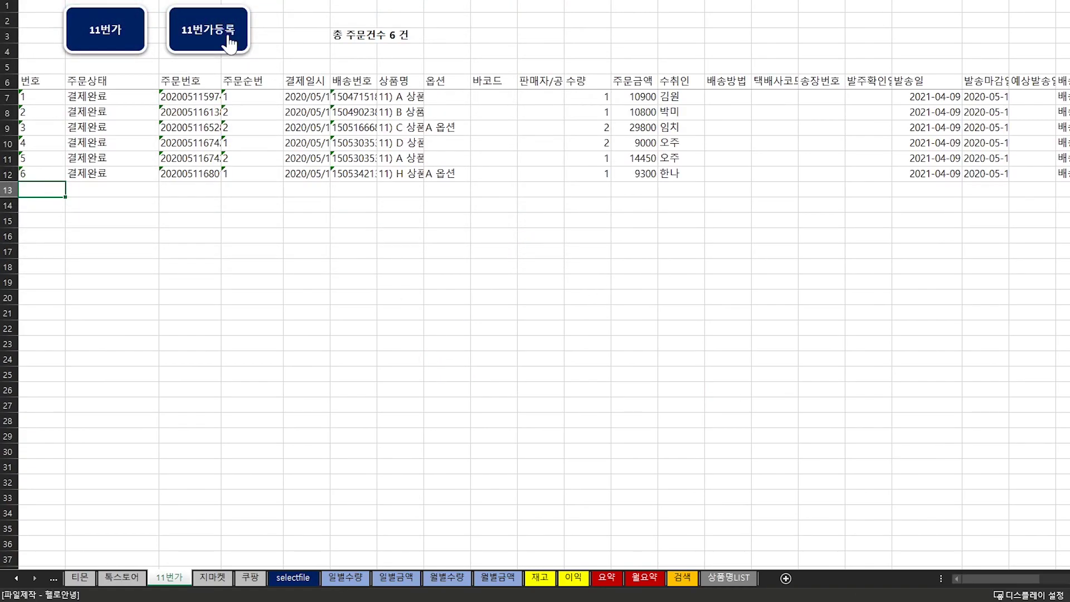
Load 톡스토어 주문건 on the 톡스토어 sheet and register its orders in the selectfile sheet.
click(123, 580)
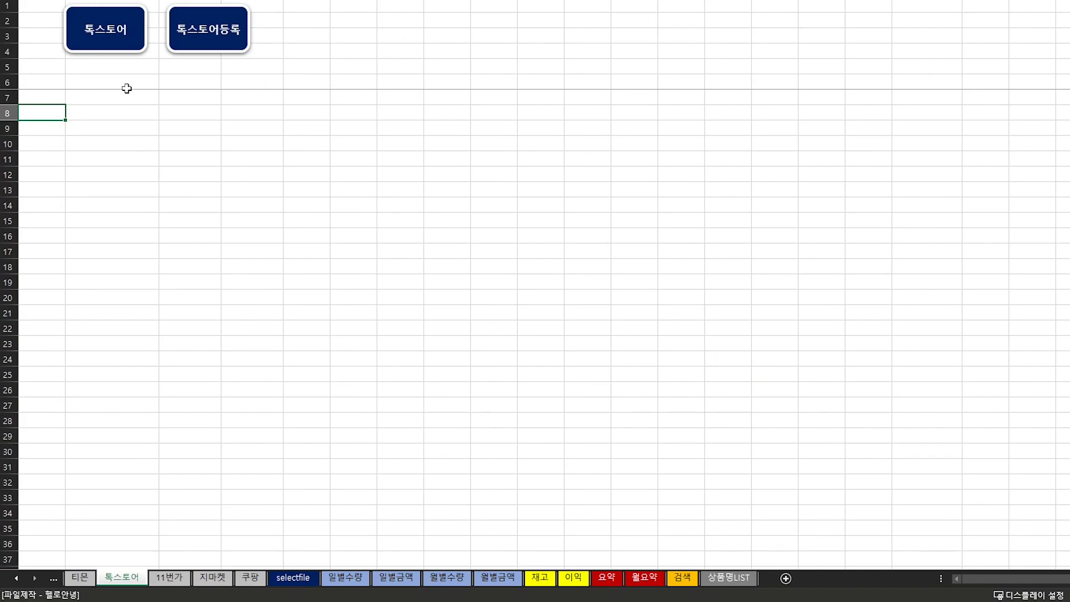
click(96, 42)
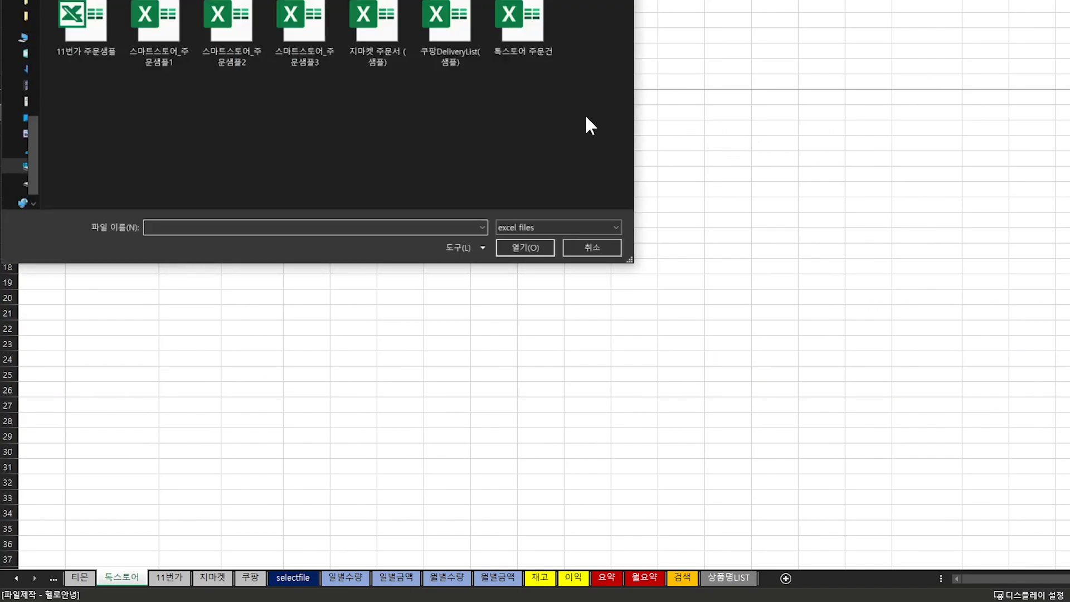
click(523, 28)
click(524, 248)
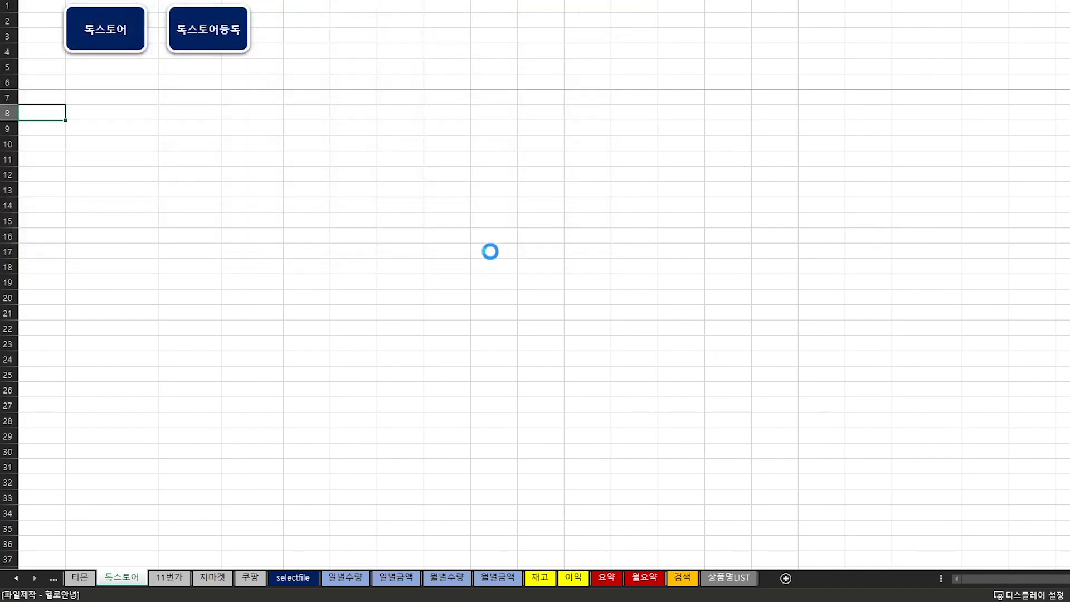
click(222, 45)
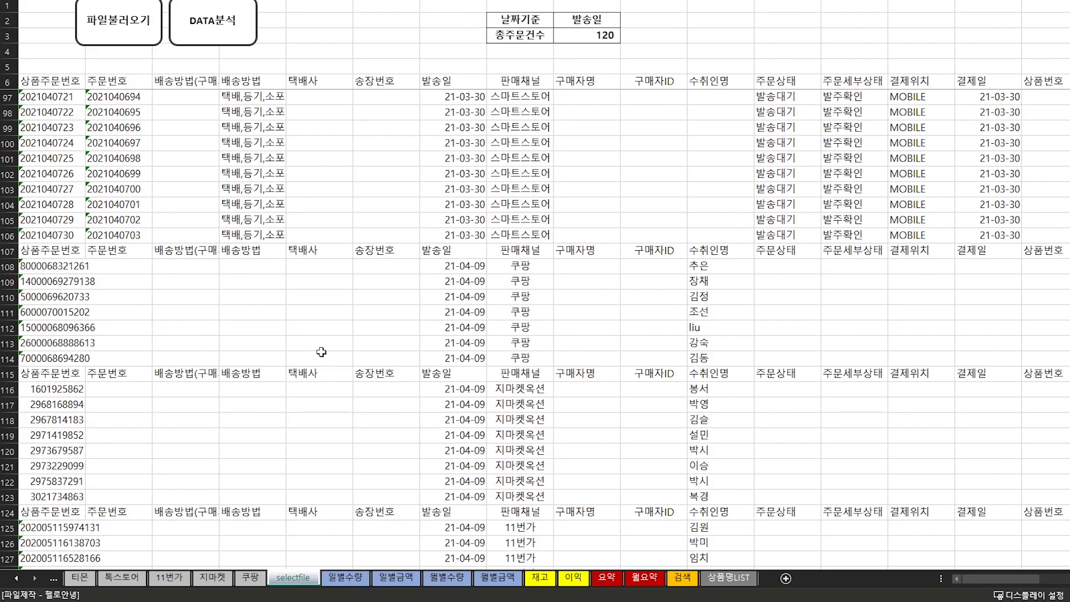
Run the data analysis on all channels' orders, filter the sales report month by month through 4월, and check the listed product names.
click(211, 25)
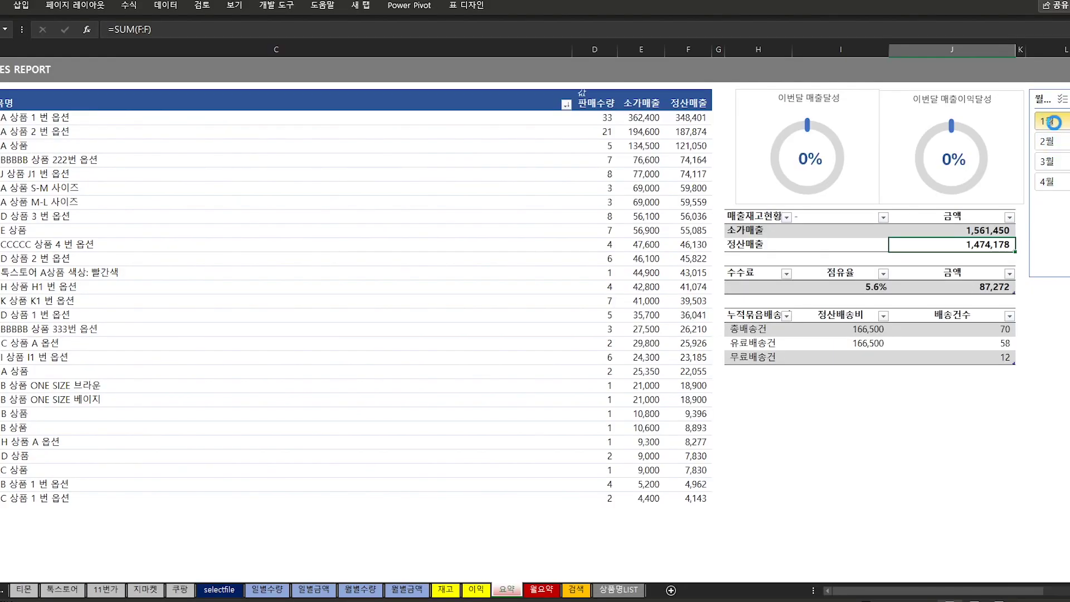
click(1056, 125)
click(1056, 142)
click(1057, 163)
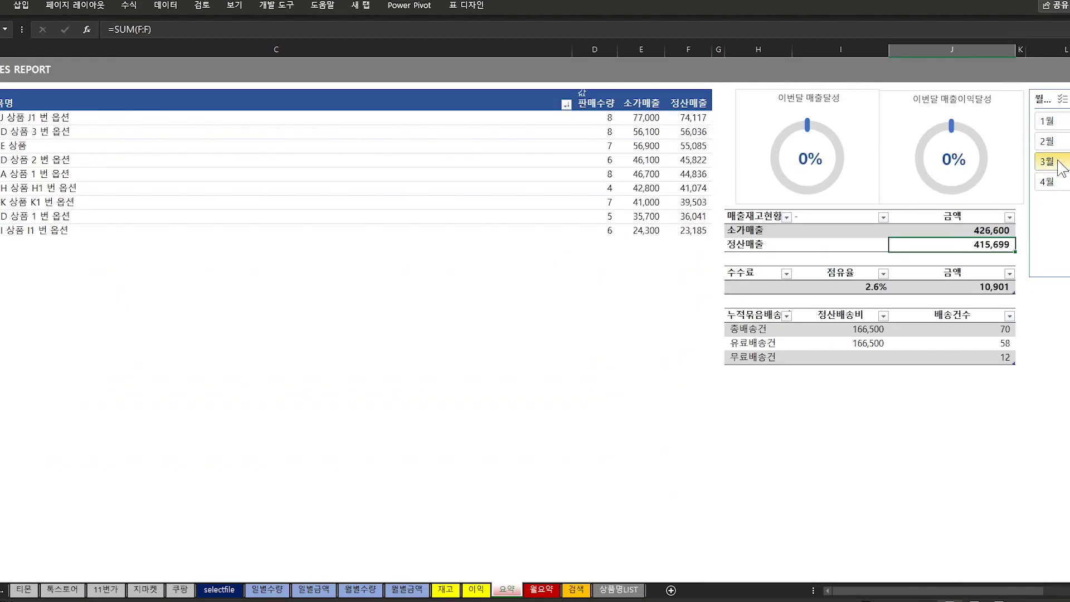
click(1056, 124)
click(1057, 144)
click(1058, 161)
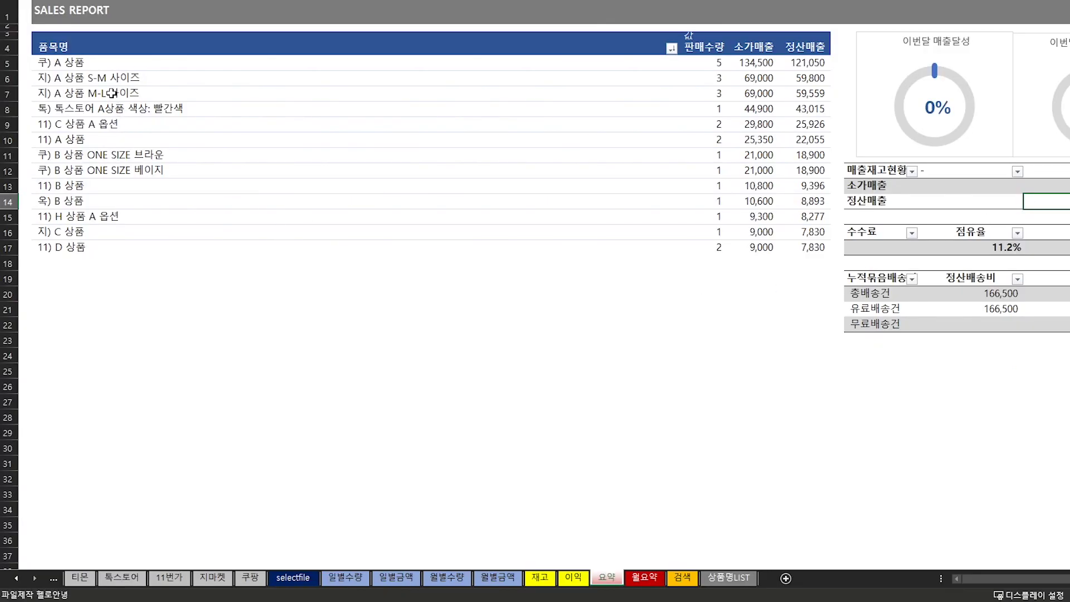
drag(94, 64, 89, 248)
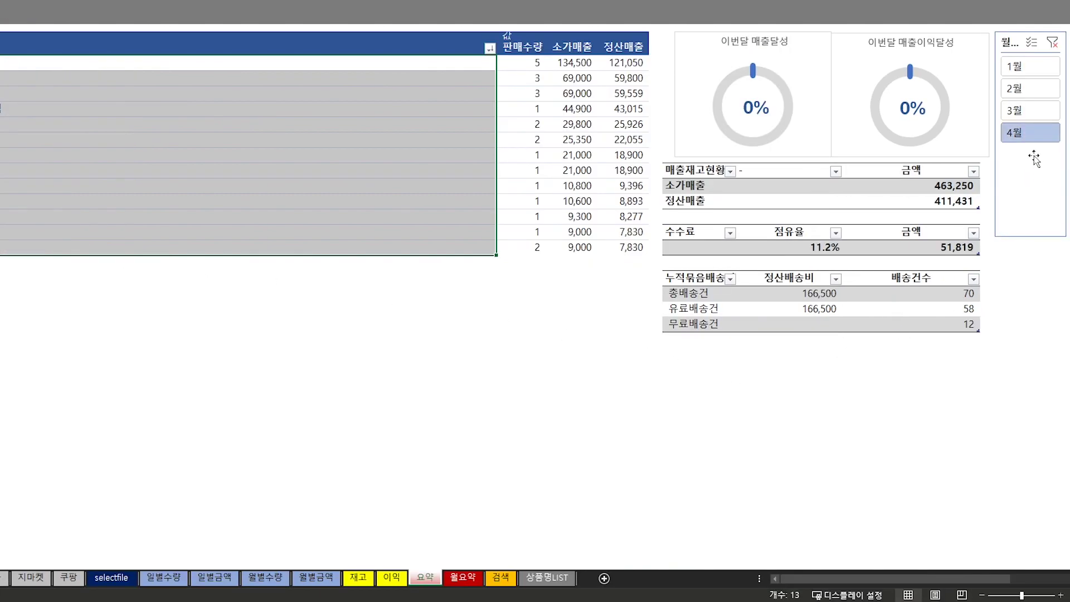
Examine the 월요약 sheet's sales breakdown by channel, going through 쿠팡, 지마켓옥션, 11번가 and 톡스토어.
click(701, 344)
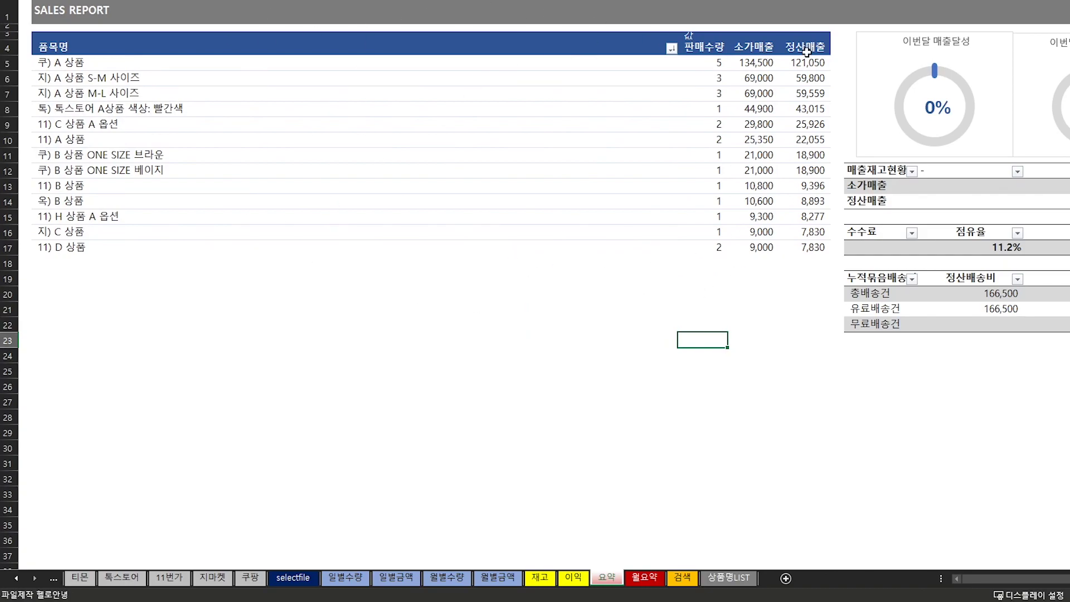
click(645, 580)
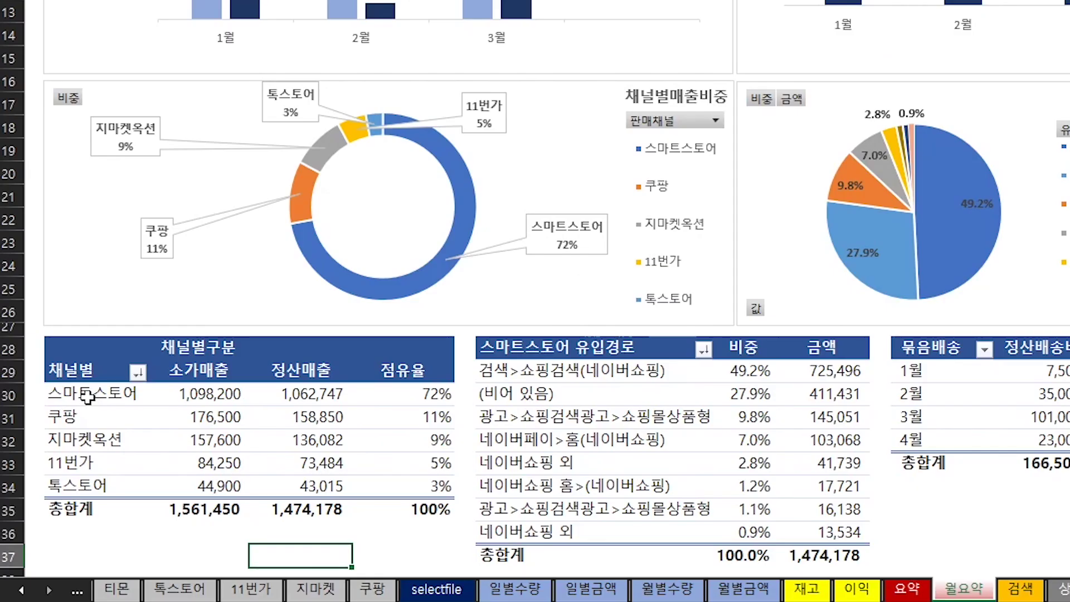
click(60, 450)
click(71, 420)
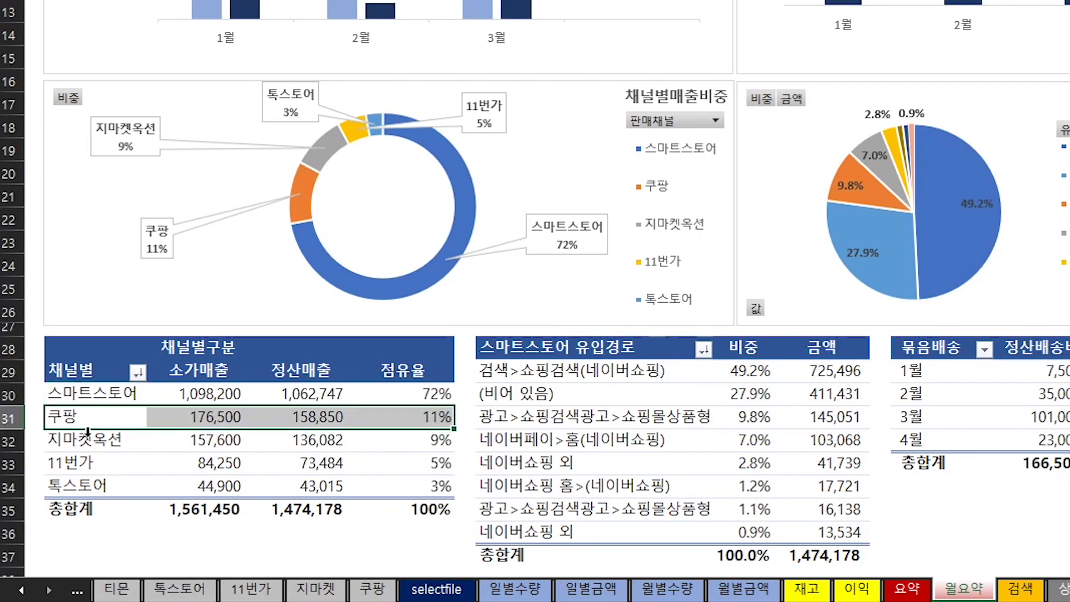
click(75, 441)
click(75, 471)
click(76, 486)
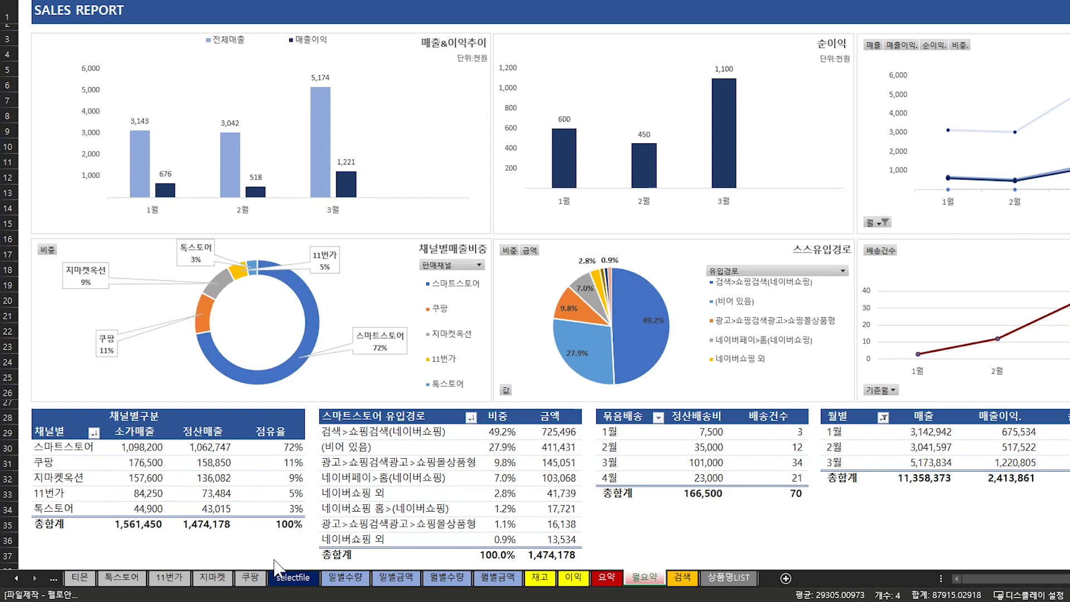
Compare each product option's daily sales on the 일별수량 and 일별금액 sheets.
click(345, 580)
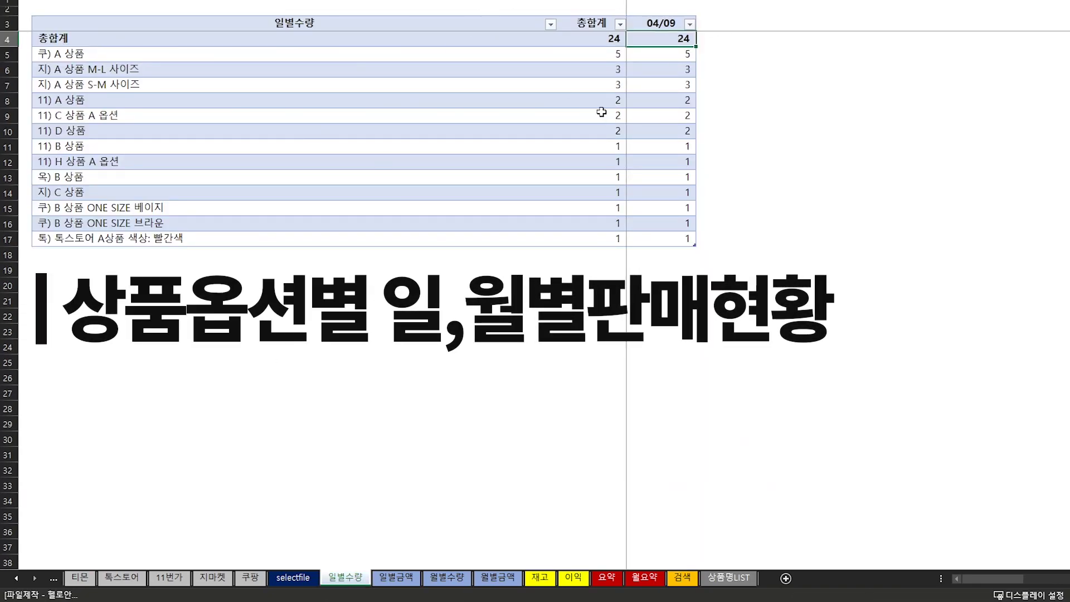
click(403, 578)
click(146, 208)
click(133, 83)
click(126, 63)
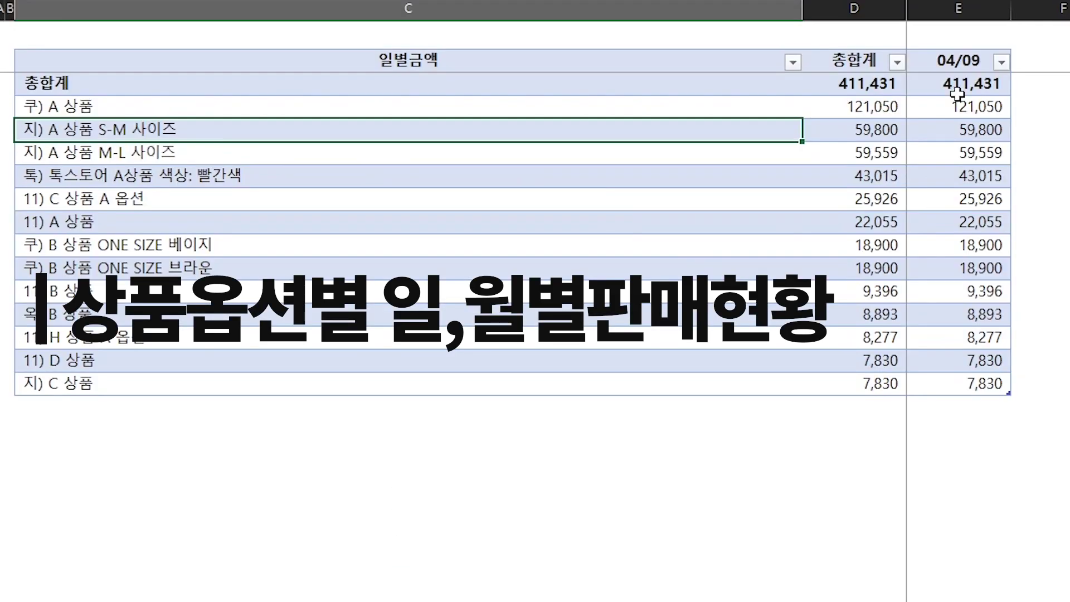
drag(659, 42, 668, 189)
drag(968, 310, 957, 405)
click(518, 601)
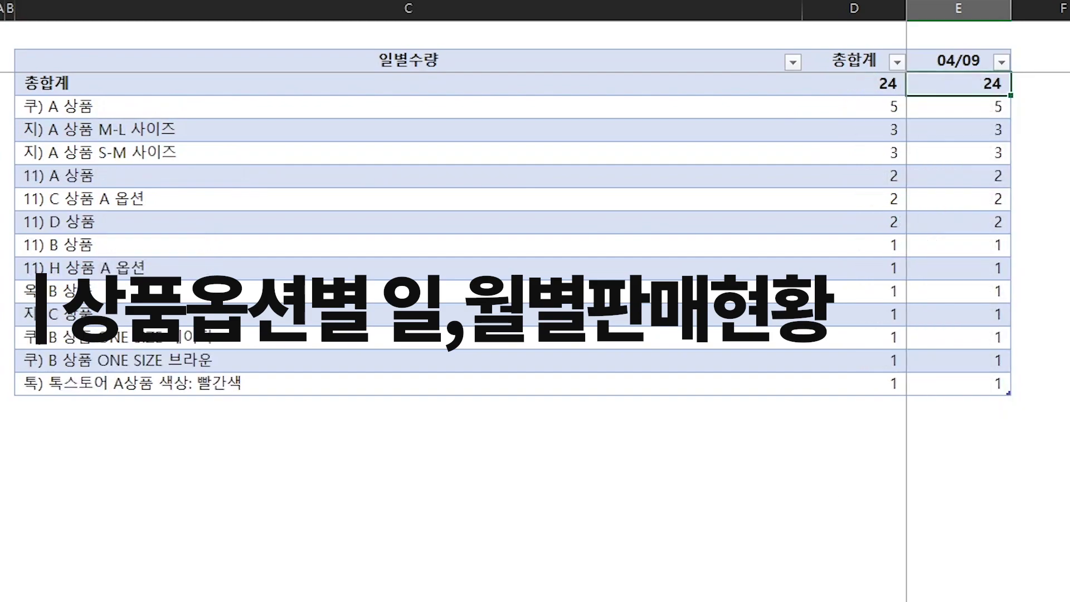
drag(240, 114, 237, 379)
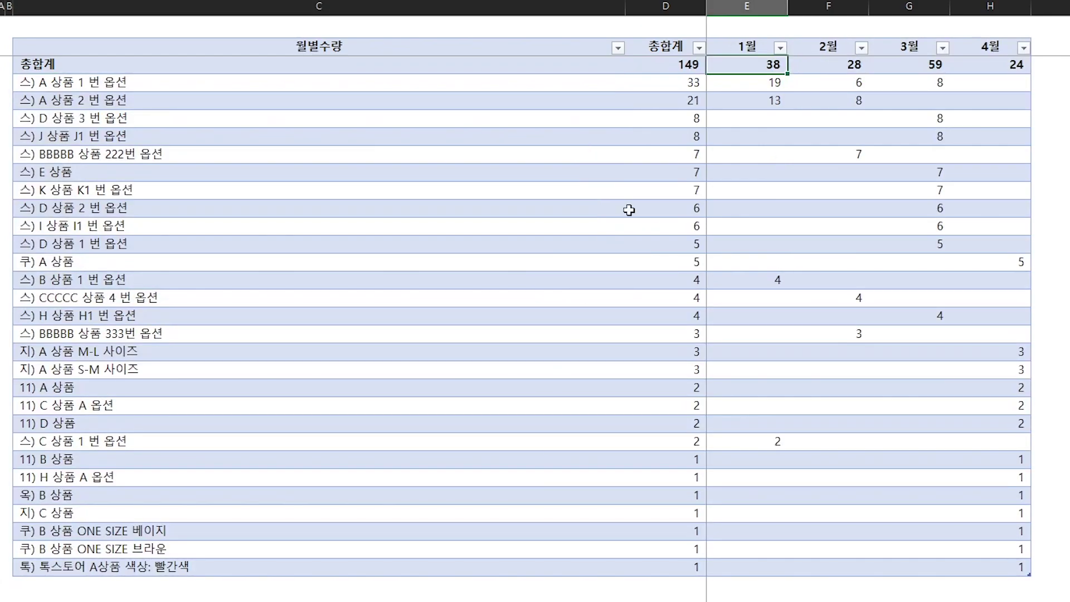
Review the product options' sold quantities for 1월 through 4월 on the 월별수량 sheet.
click(758, 5)
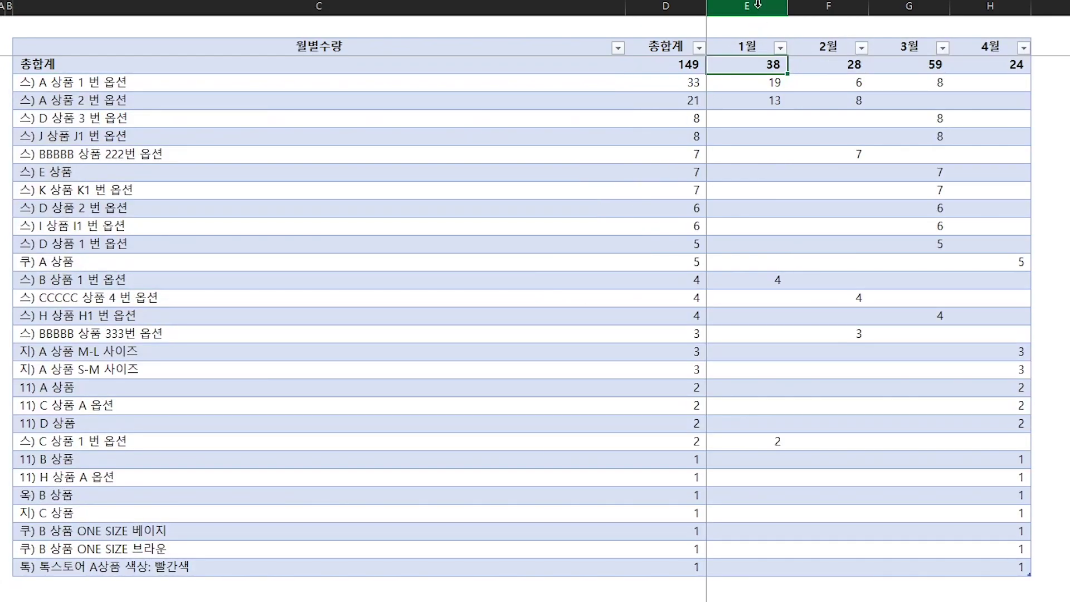
click(836, 4)
click(919, 6)
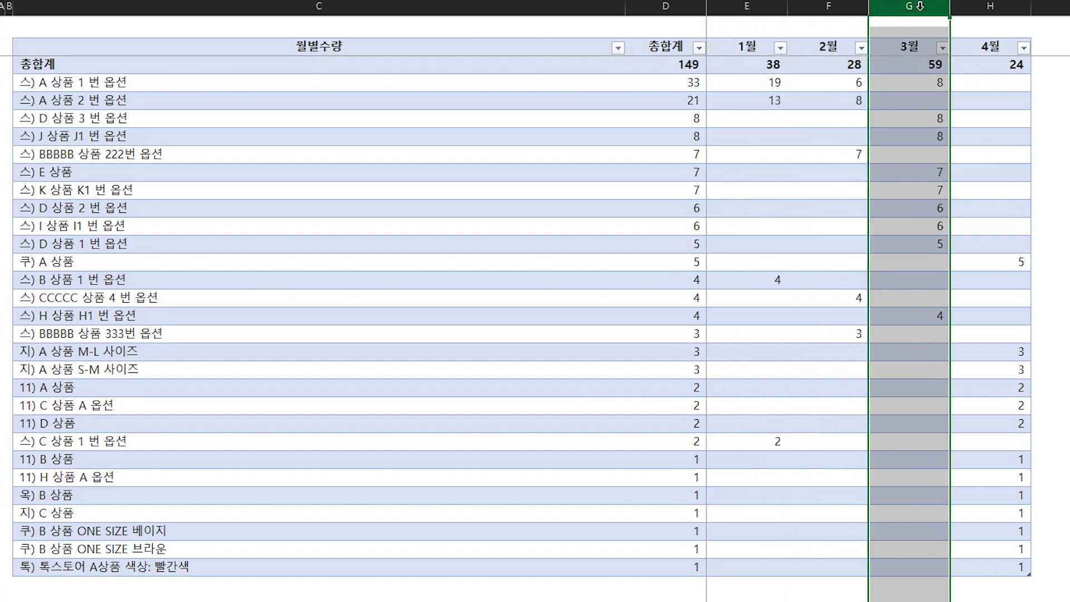
click(985, 6)
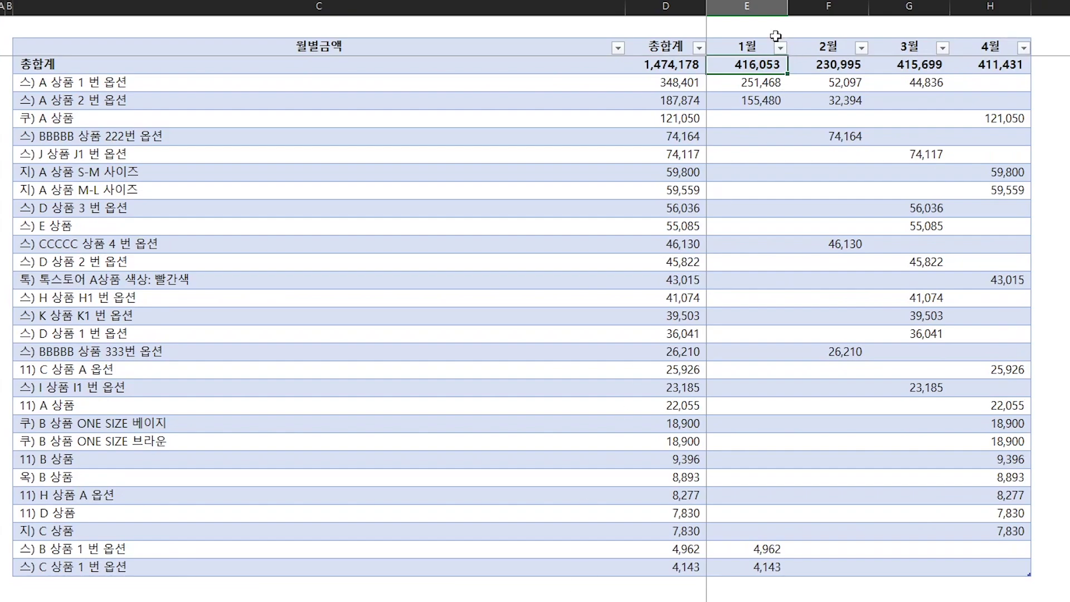
Examine the 월별금액 sheet by month and trace the 스) A 상품 1 번 옵션 row from 1월 to 3월 and its 총합계.
click(753, 4)
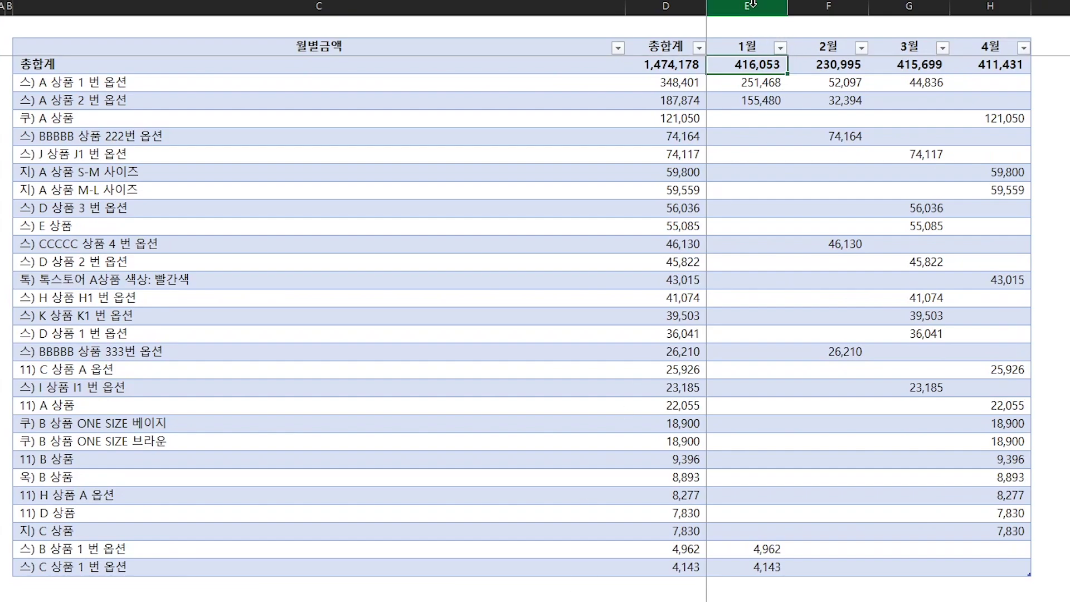
click(753, 5)
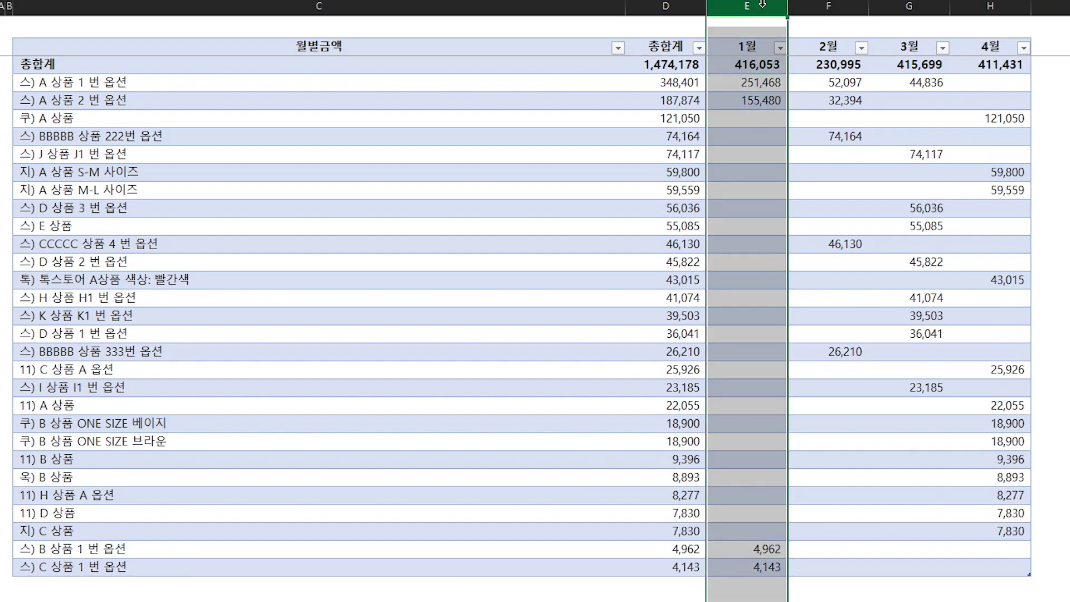
click(829, 5)
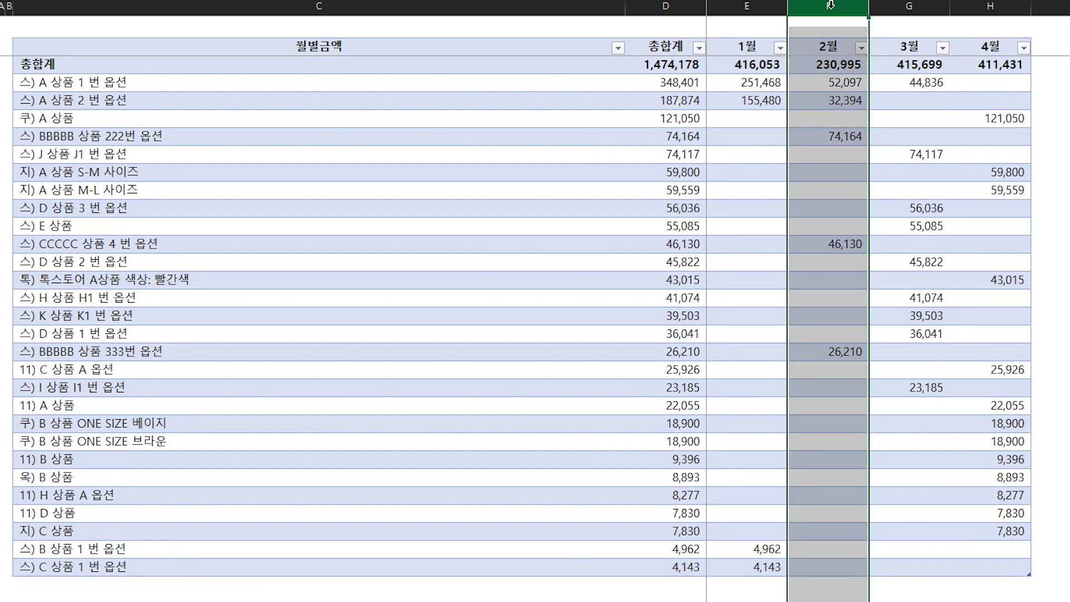
click(840, 80)
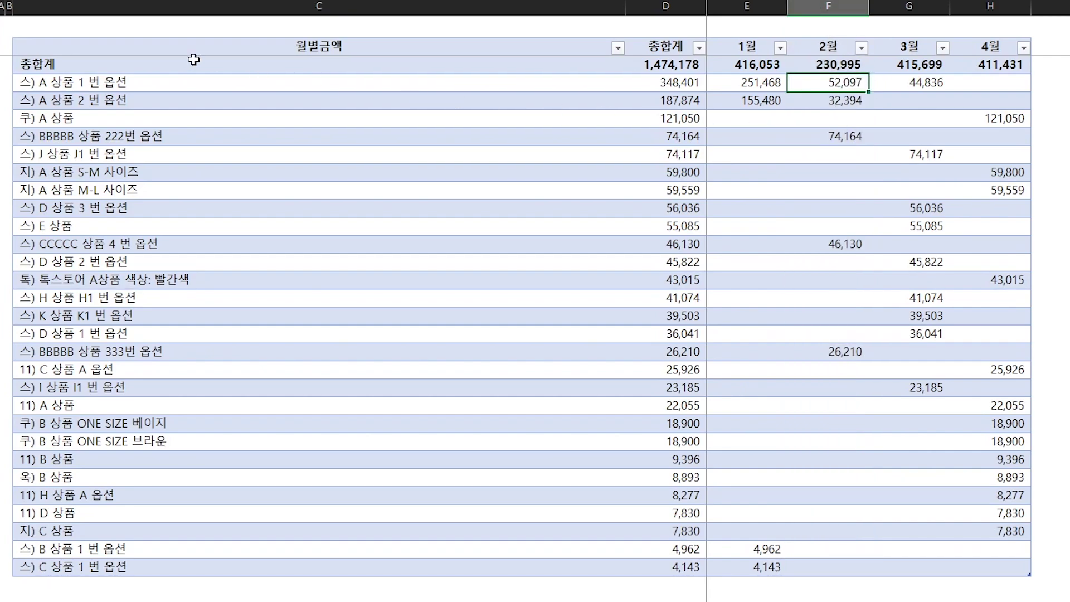
click(65, 87)
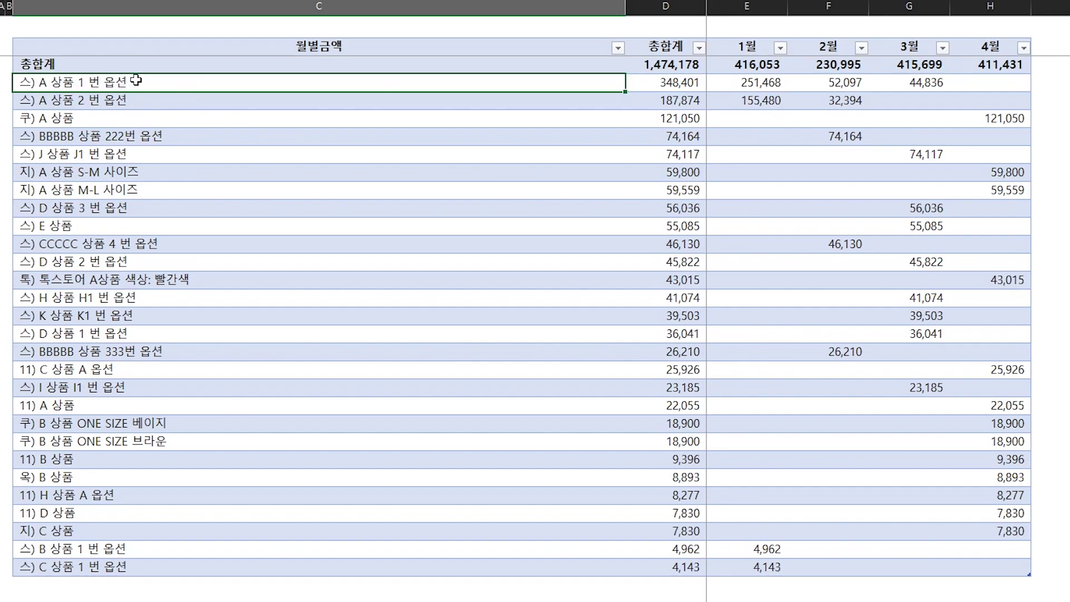
click(757, 84)
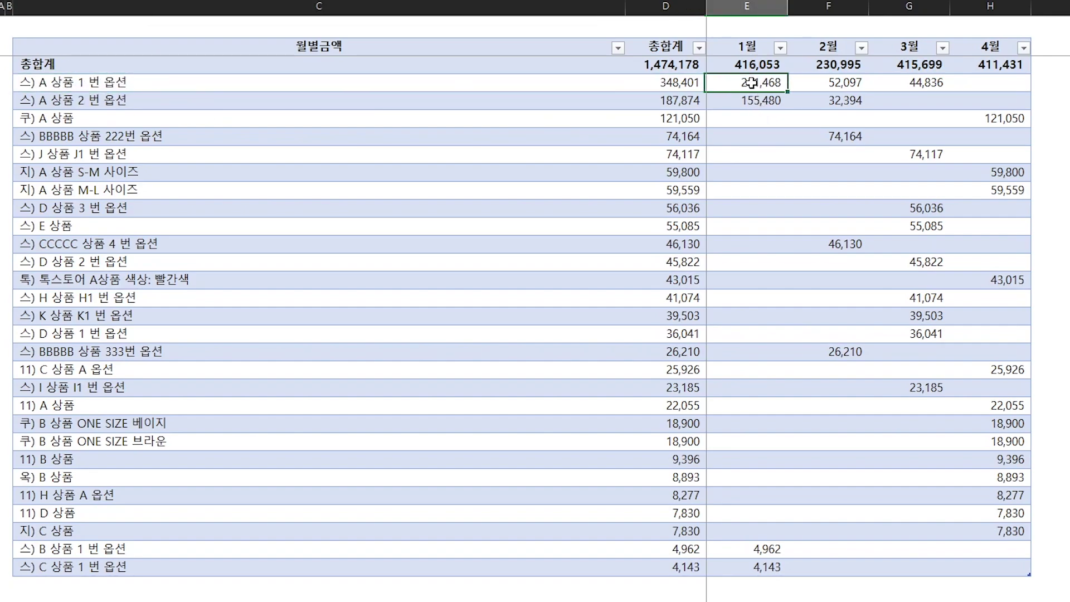
click(827, 83)
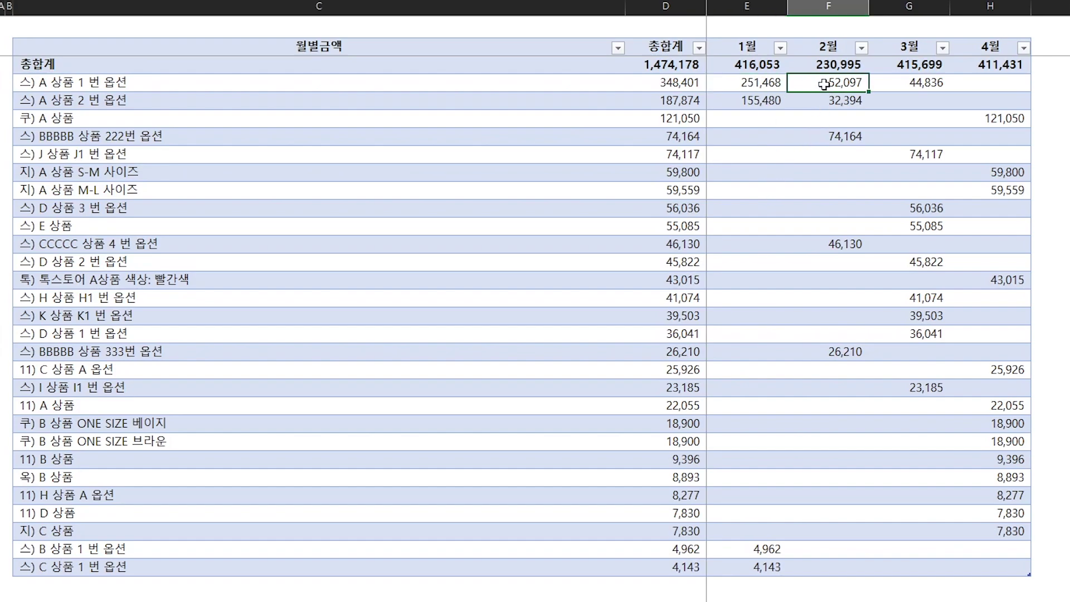
click(910, 84)
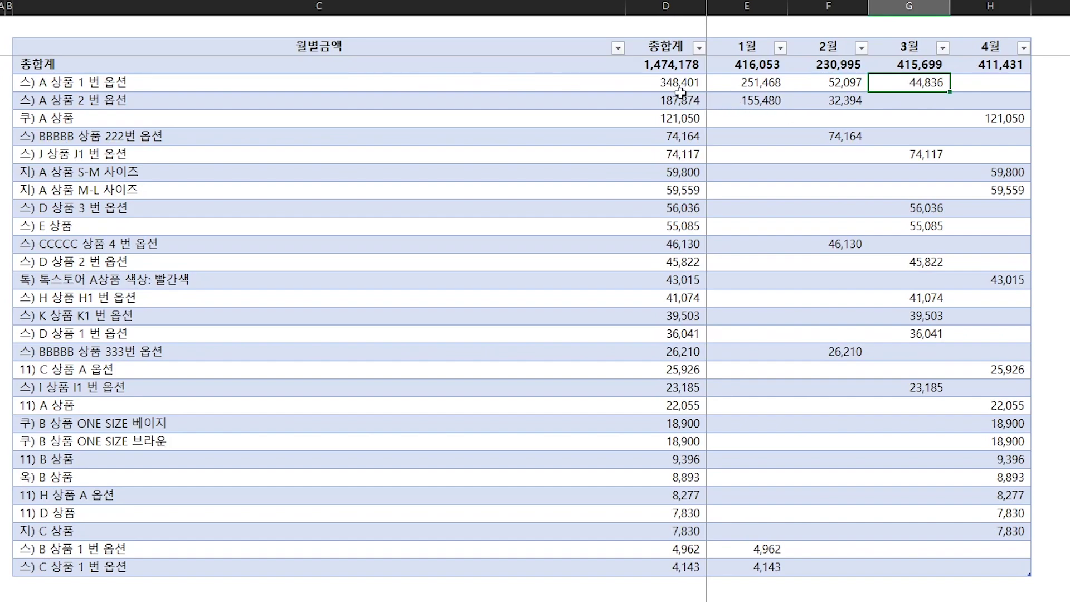
click(662, 86)
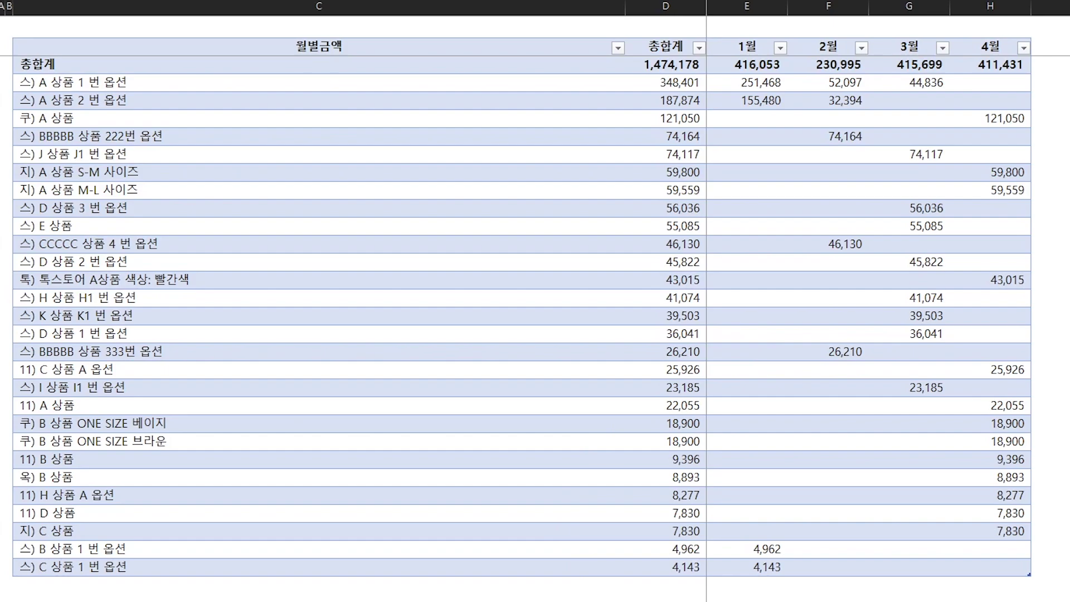
click(675, 83)
Add the new product options to the 재고 sheet and check the 원가 cells and the overall 판가마진율.
key(ctrl+Page_Down)
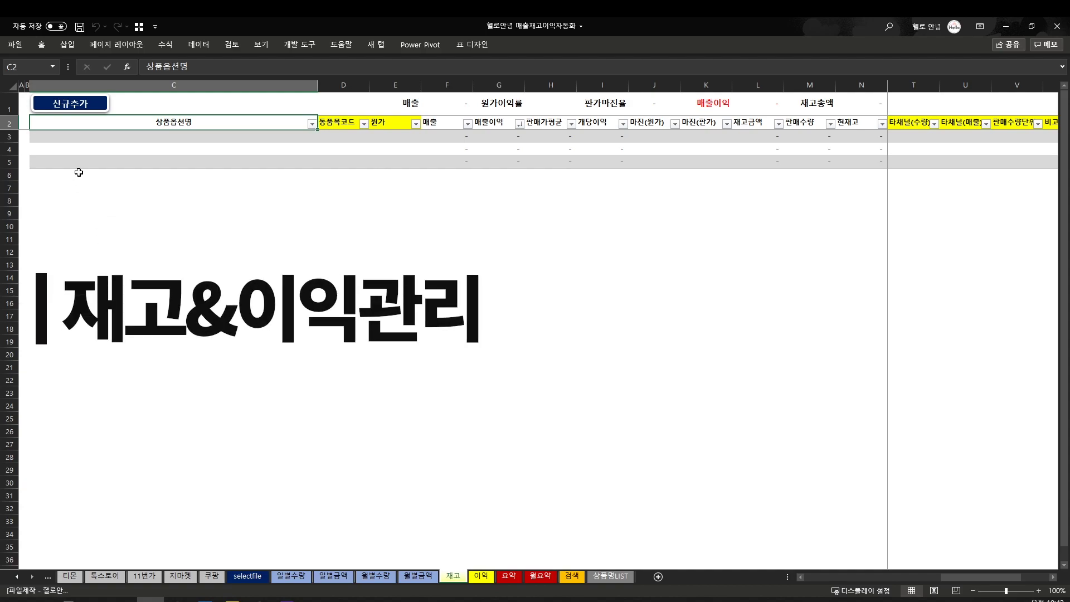
click(72, 105)
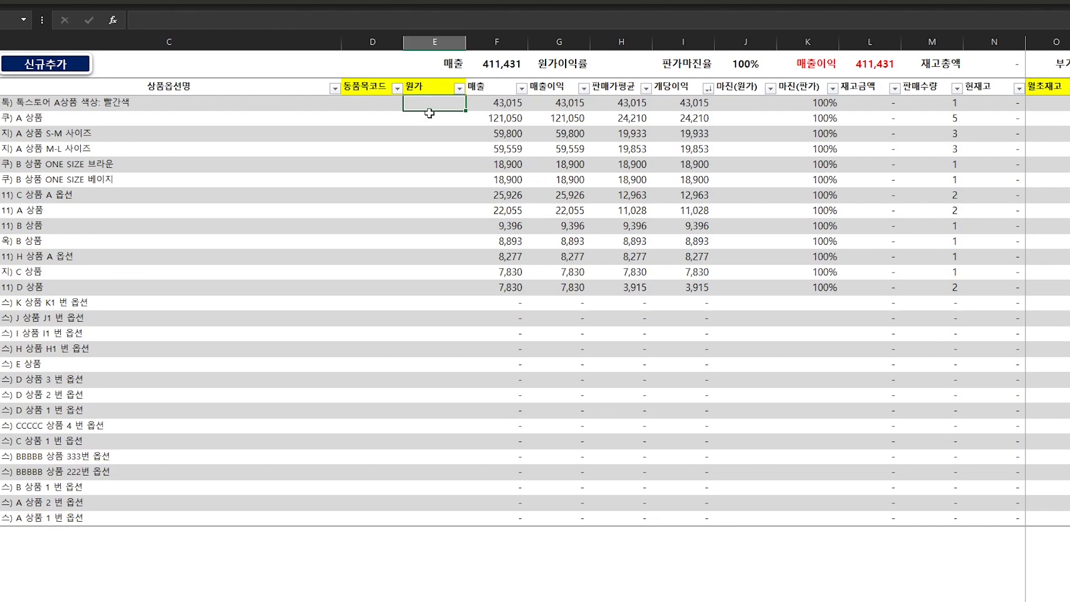
drag(433, 105, 437, 291)
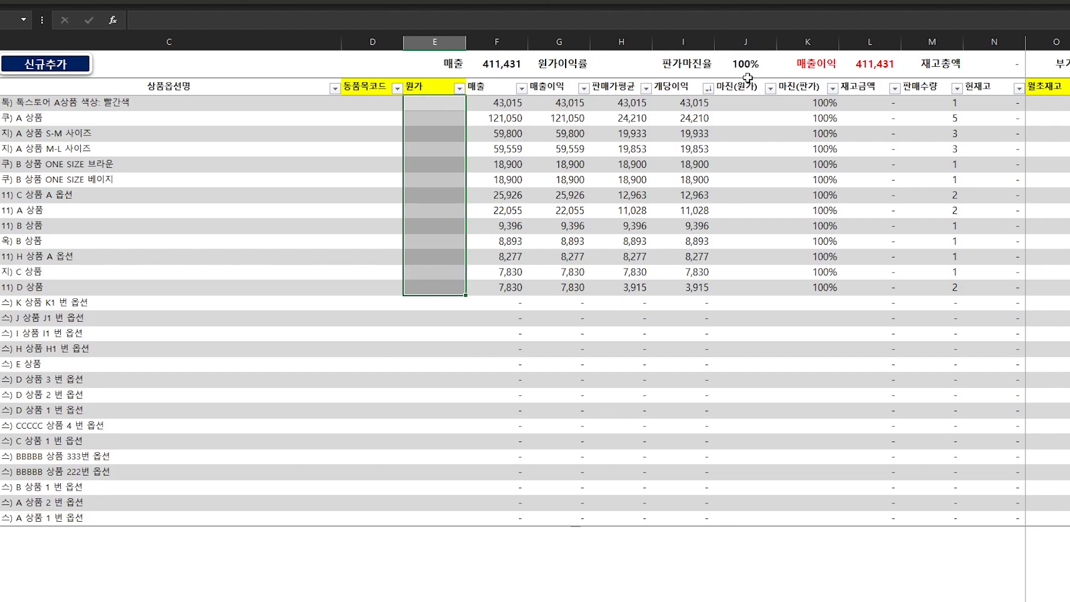
drag(685, 66, 749, 65)
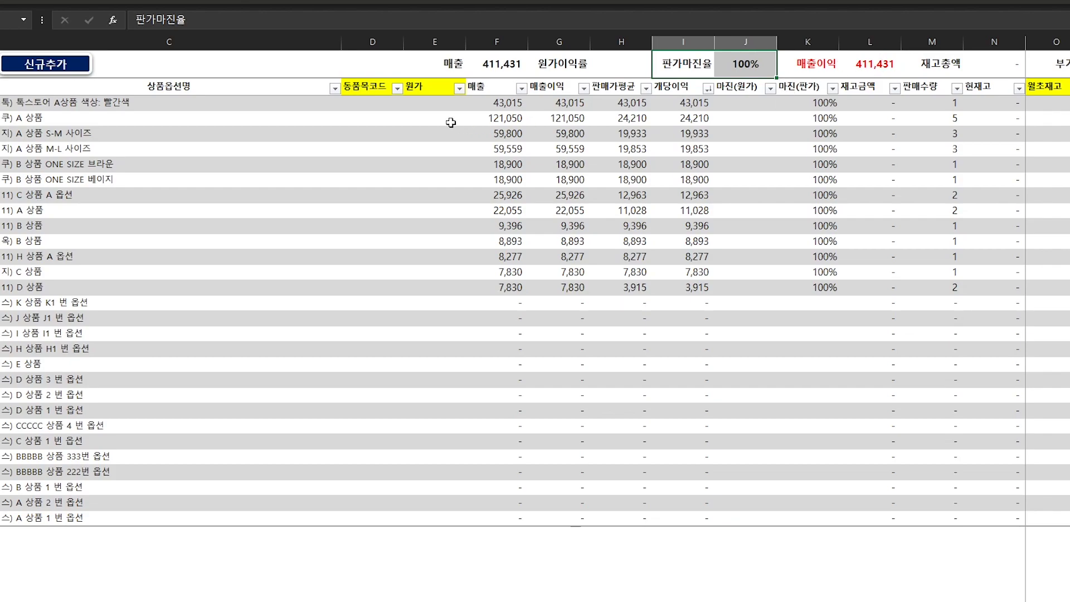
Set the 원가 to 5000 for all options from 톡) 톡스토어 A상품 down to 11) D 상품.
click(430, 104)
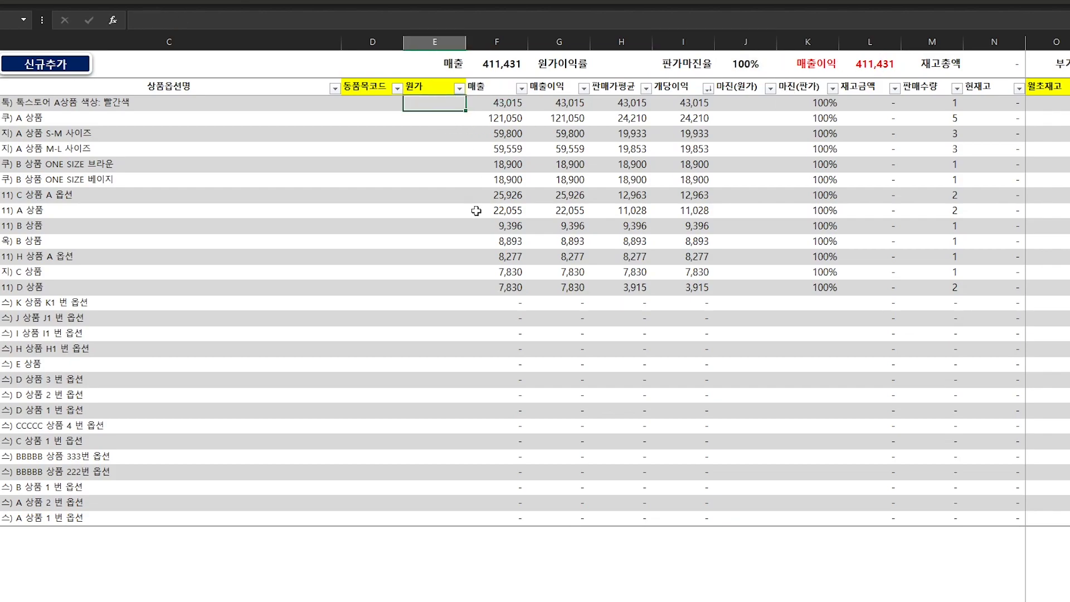
text(5000)
key(Return)
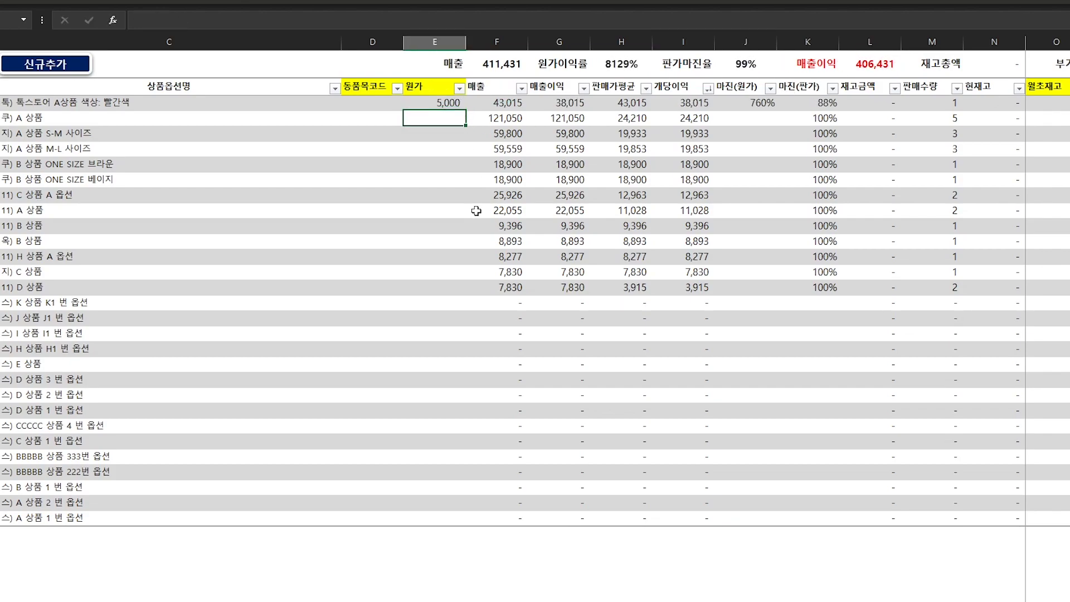
click(446, 102)
drag(465, 111, 478, 296)
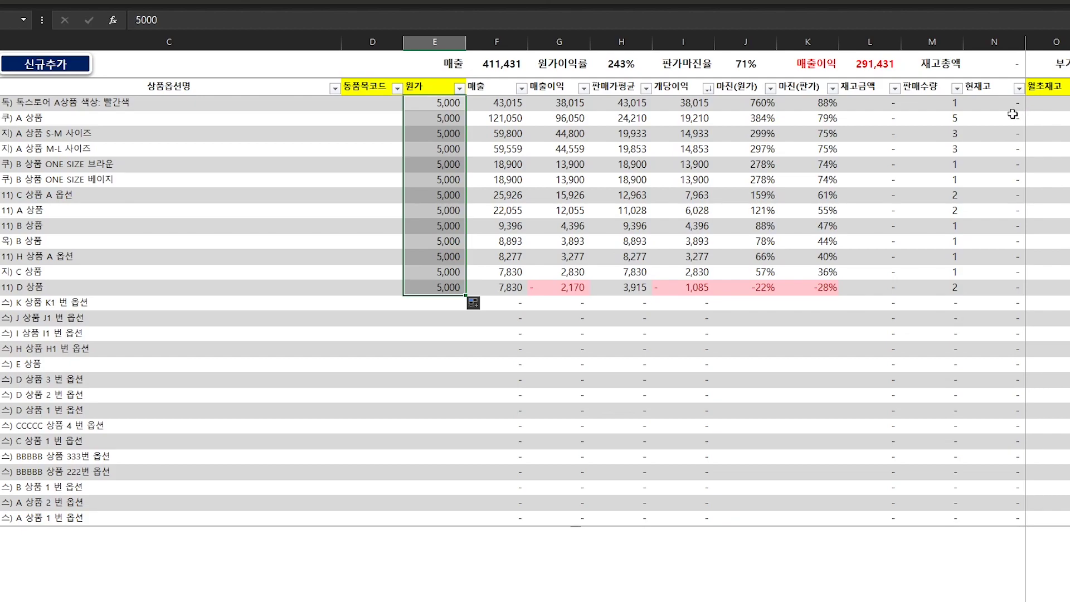
Set the 월초재고 to 100 for all options from 톡) 톡스토어 A상품 down to 11) D 상품.
click(1037, 114)
click(1038, 100)
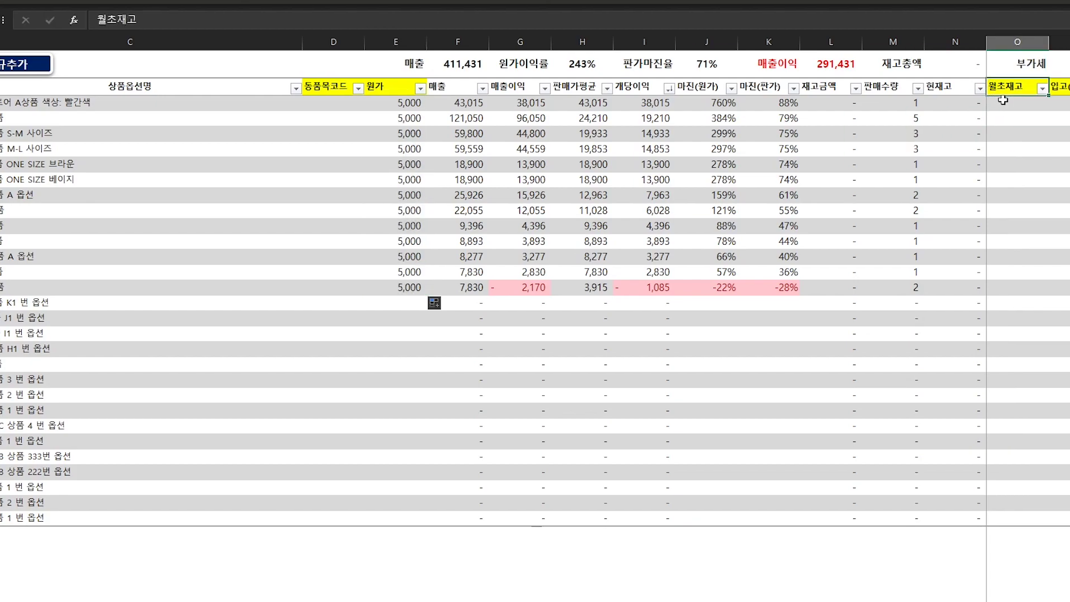
text(100)
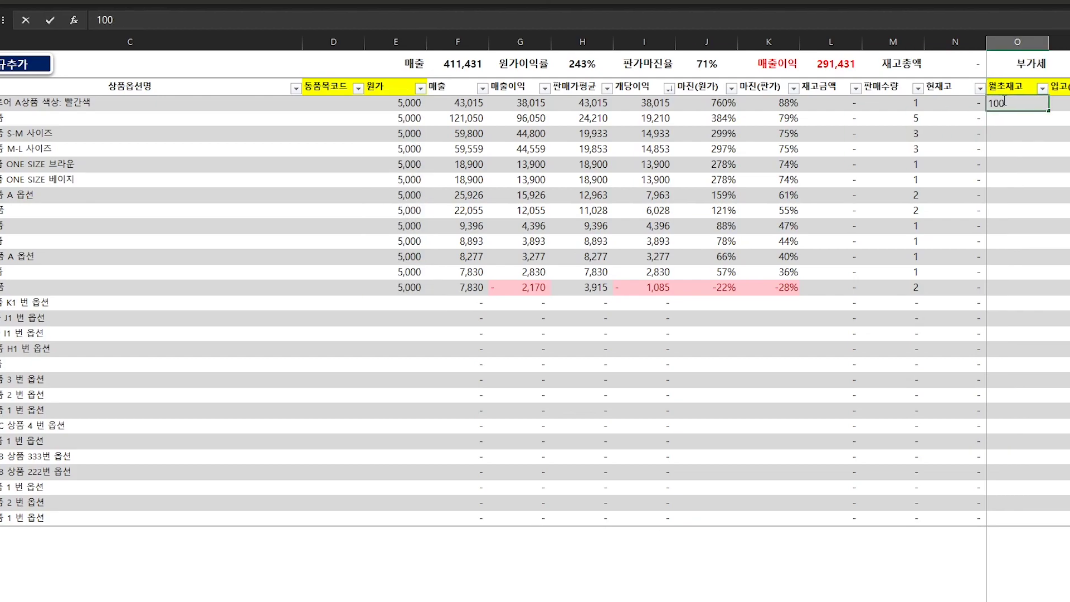
key(Return)
click(1044, 106)
mouse_move(1044, 106)
mouse_down()
mouse_move(1042, 316)
mouse_move(1037, 299)
mouse_up()
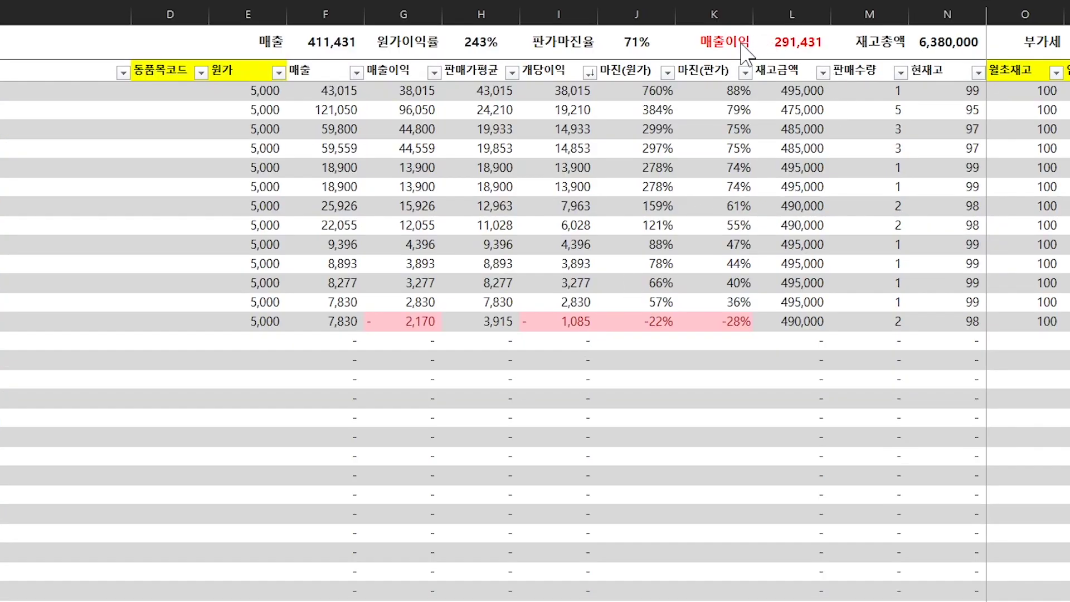
Examine the 매출이익 total, sold options and 판매수량 on the 재고 sheet, and the rows below the last order in selectfile.
click(771, 66)
drag(719, 44, 796, 49)
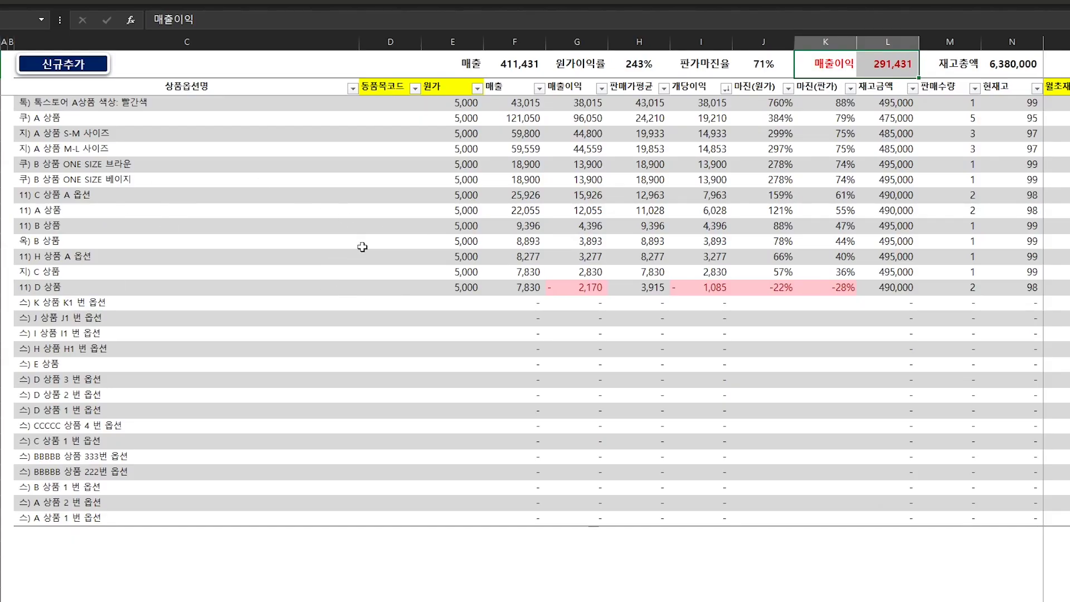
drag(53, 104, 22, 284)
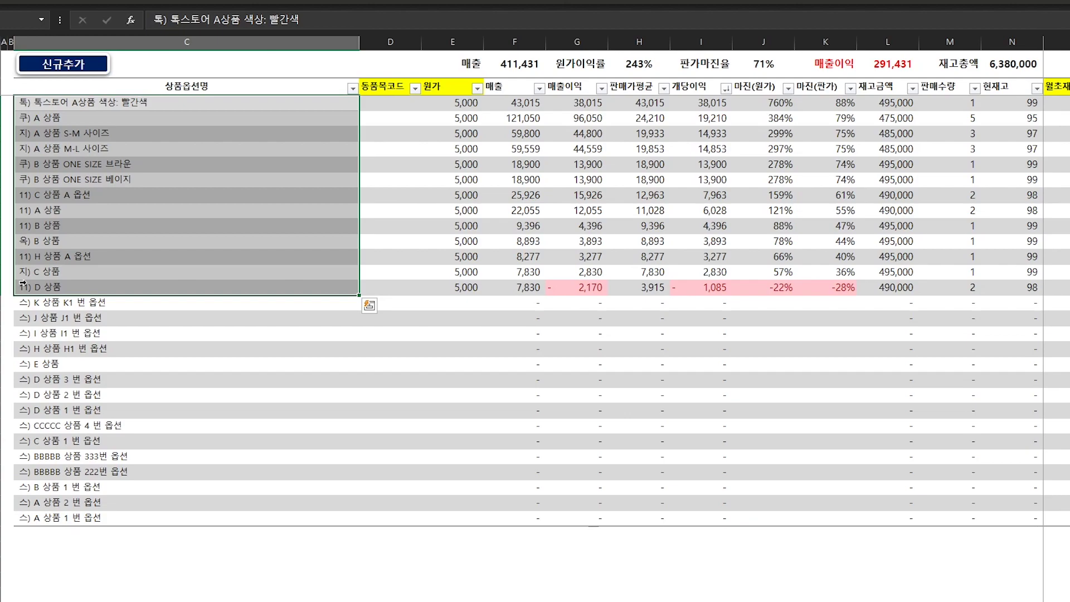
click(956, 42)
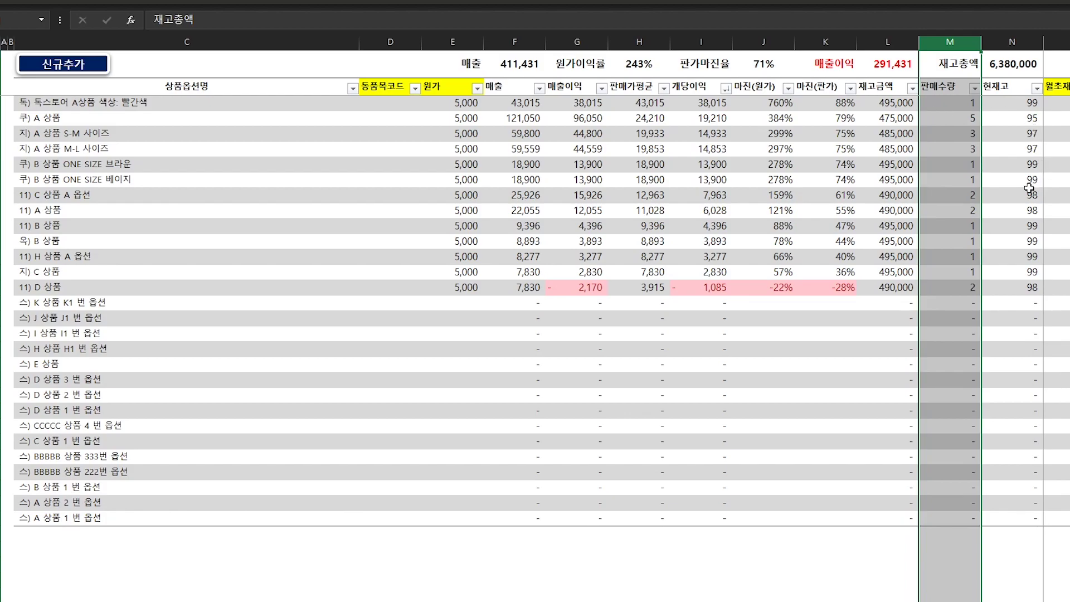
click(204, 599)
scroll(144, 546, down, 5)
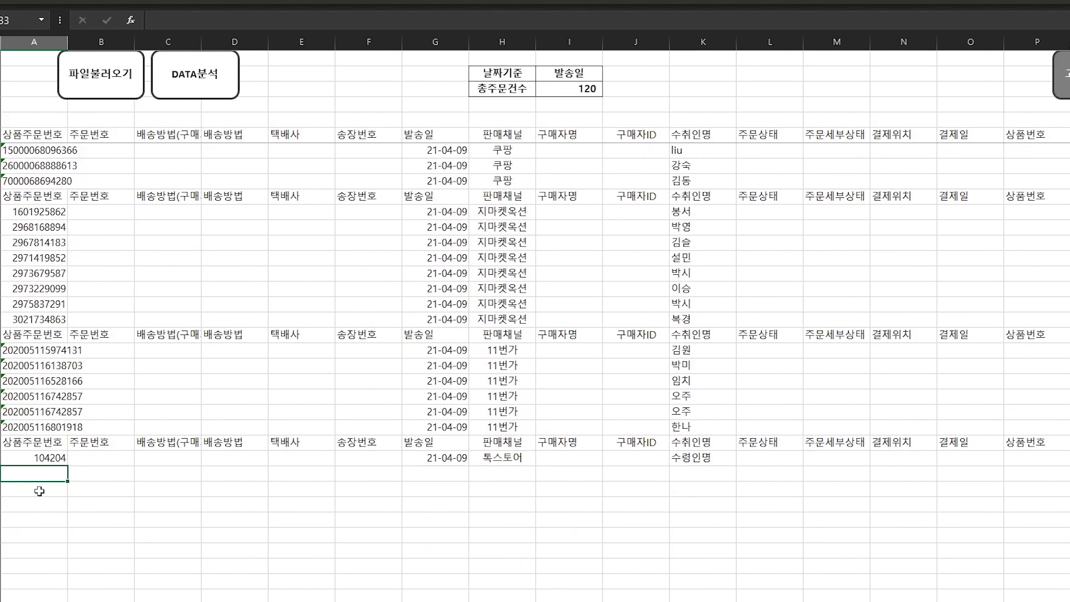
drag(24, 474, 757, 600)
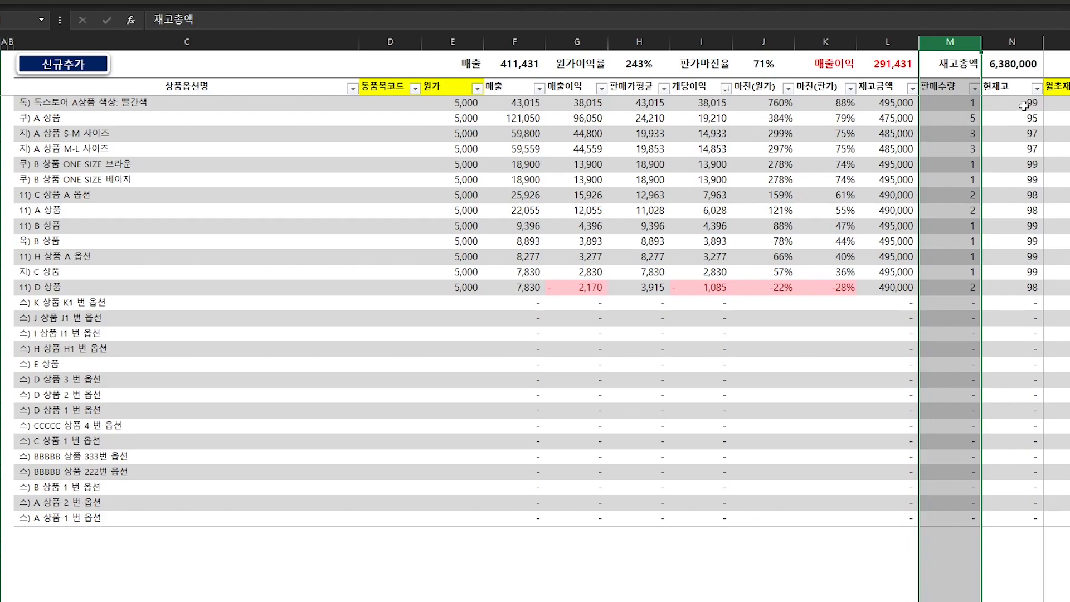
Check the 현재고 column, the 매출이익 and 재고총액 totals, and the 입고 cells of the sold options on the 재고 sheet.
click(1017, 45)
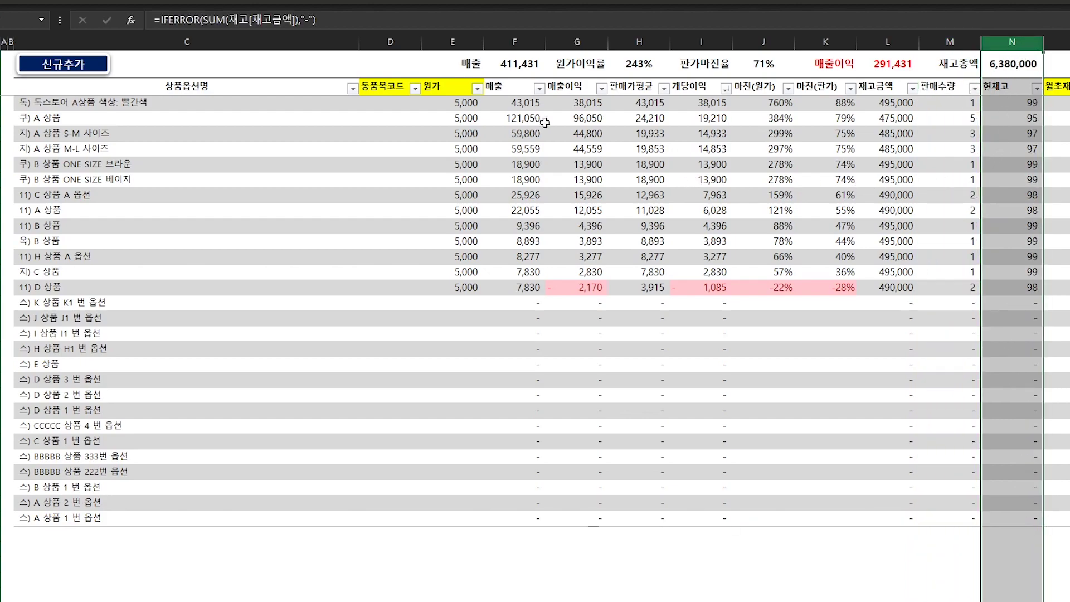
click(854, 65)
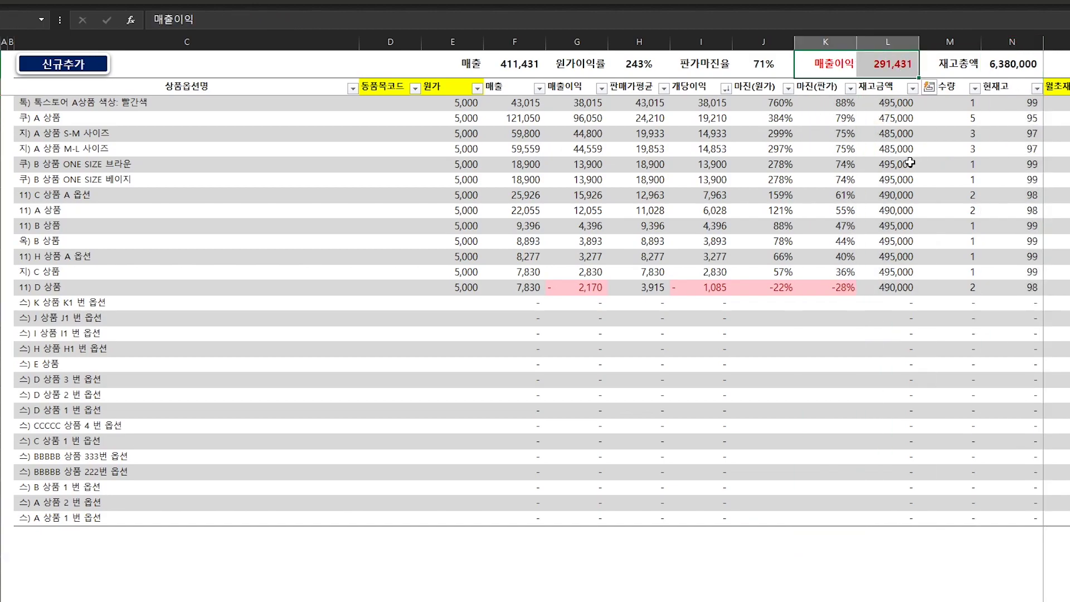
click(965, 69)
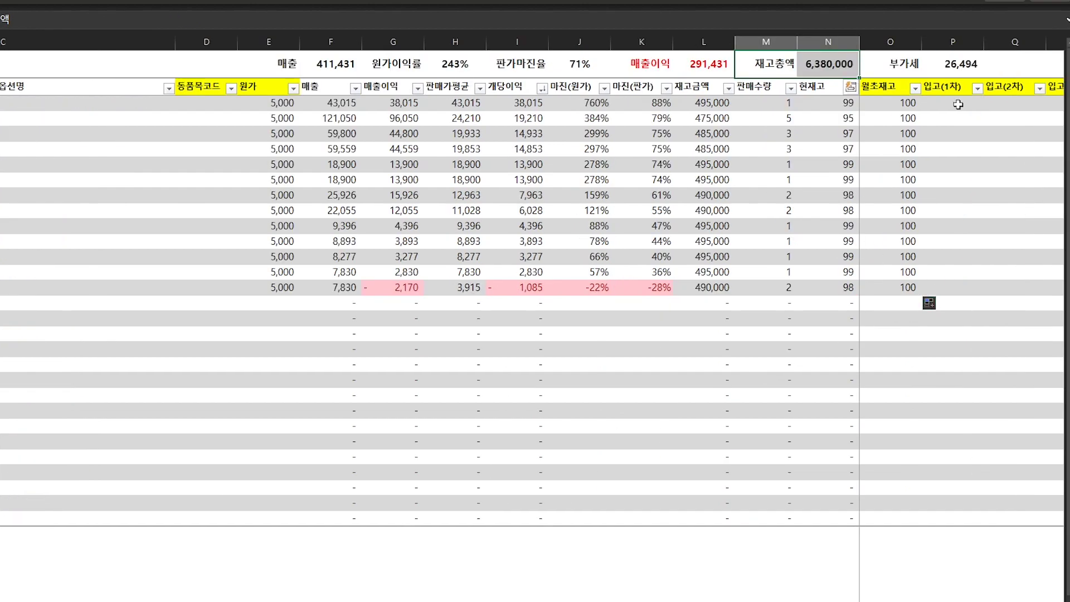
drag(958, 104, 1049, 289)
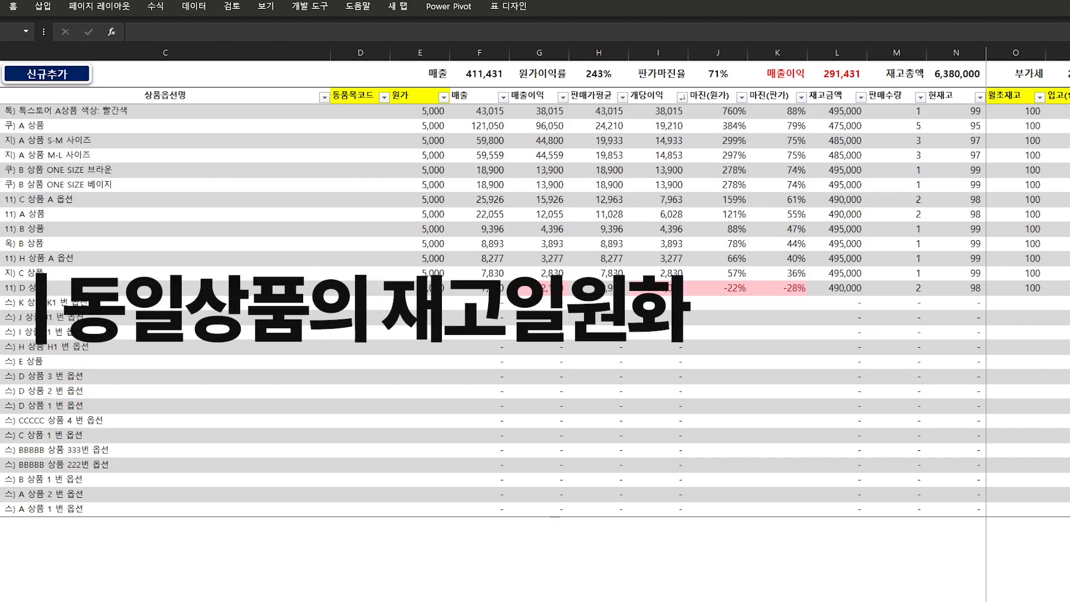
Examine the options 톡) 톡스토어 A상품, 쿠) A 상품 and 지) A 상품 S-M 사이즈 together with their 판매수량.
click(56, 110)
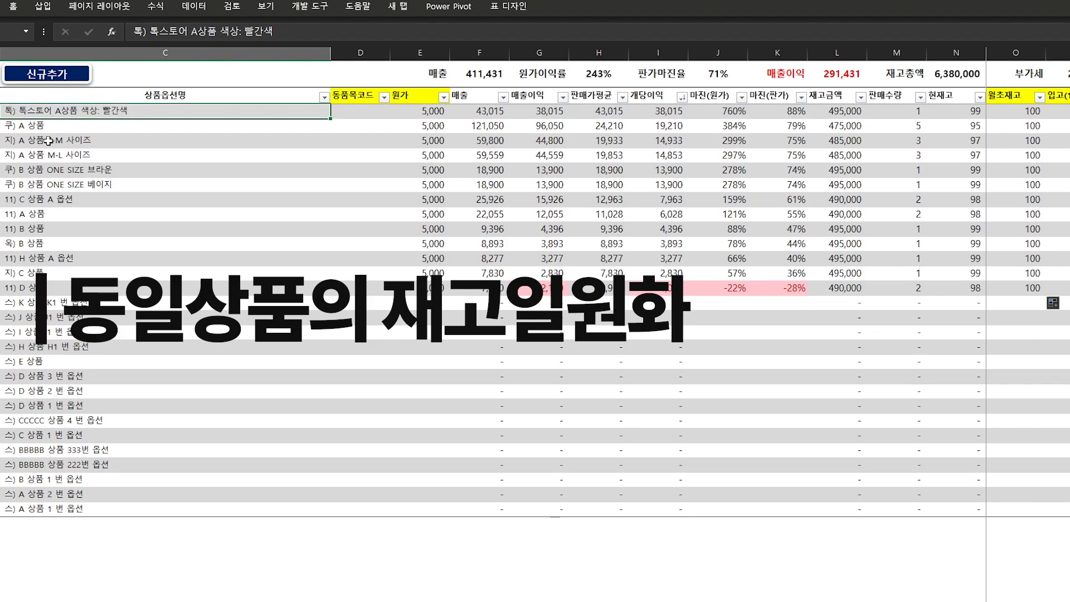
click(35, 127)
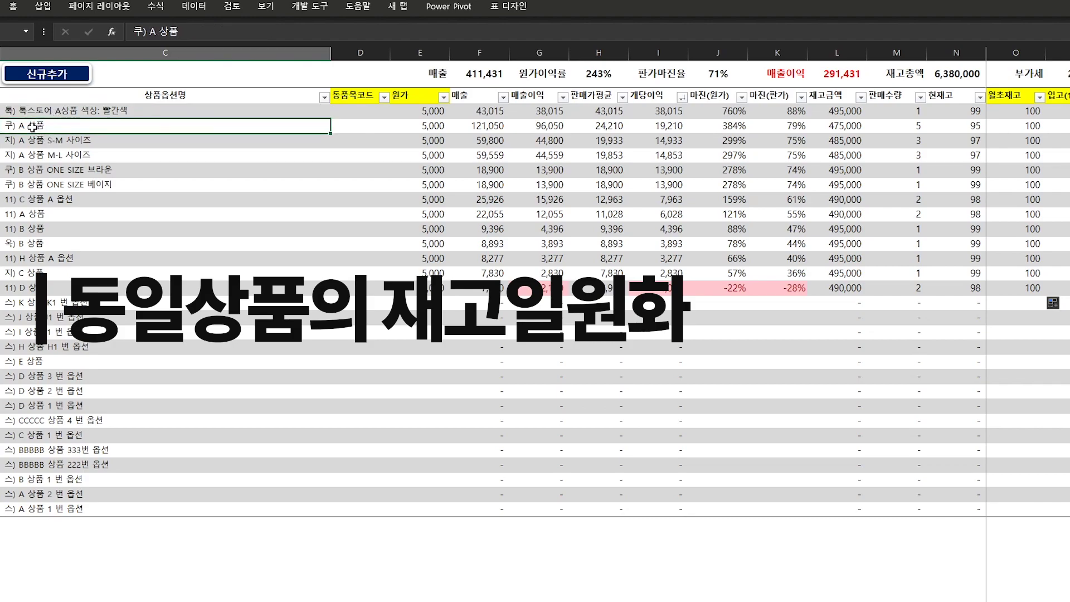
click(58, 145)
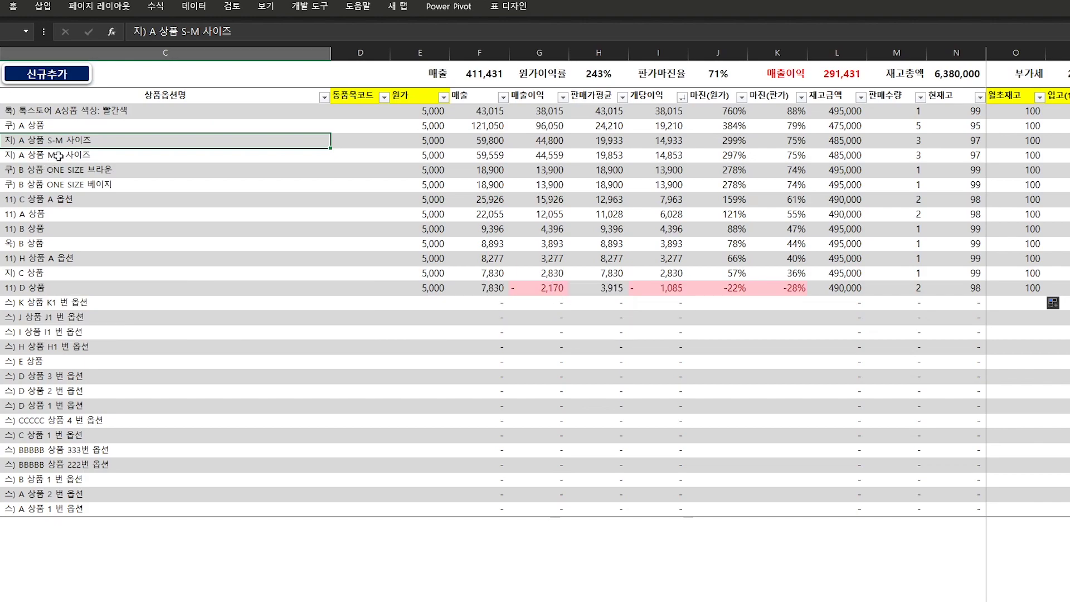
click(88, 113)
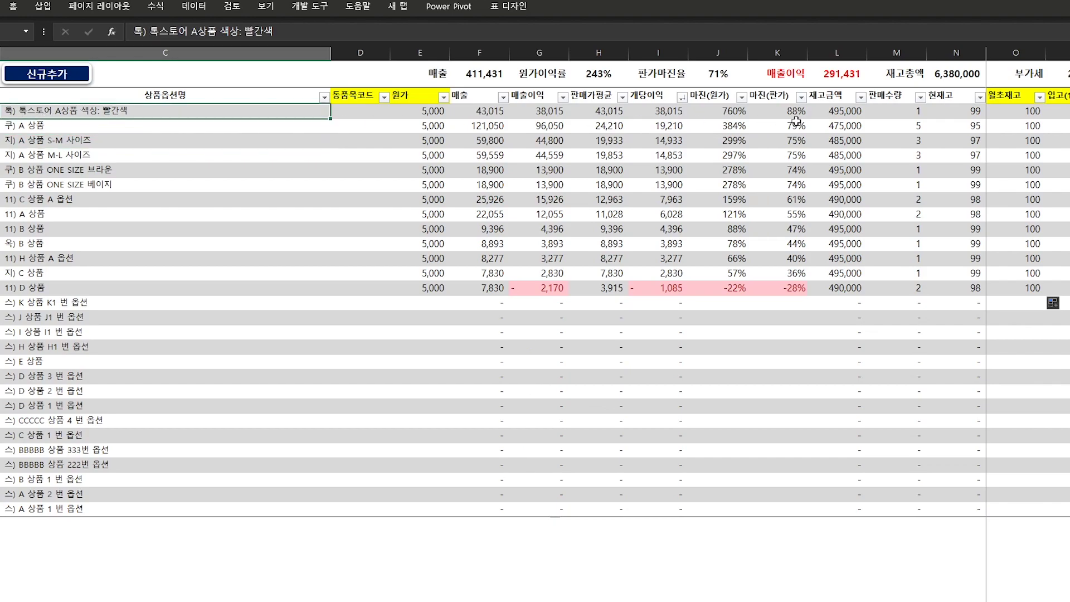
ctrl+click(909, 111)
ctrl+click(186, 128)
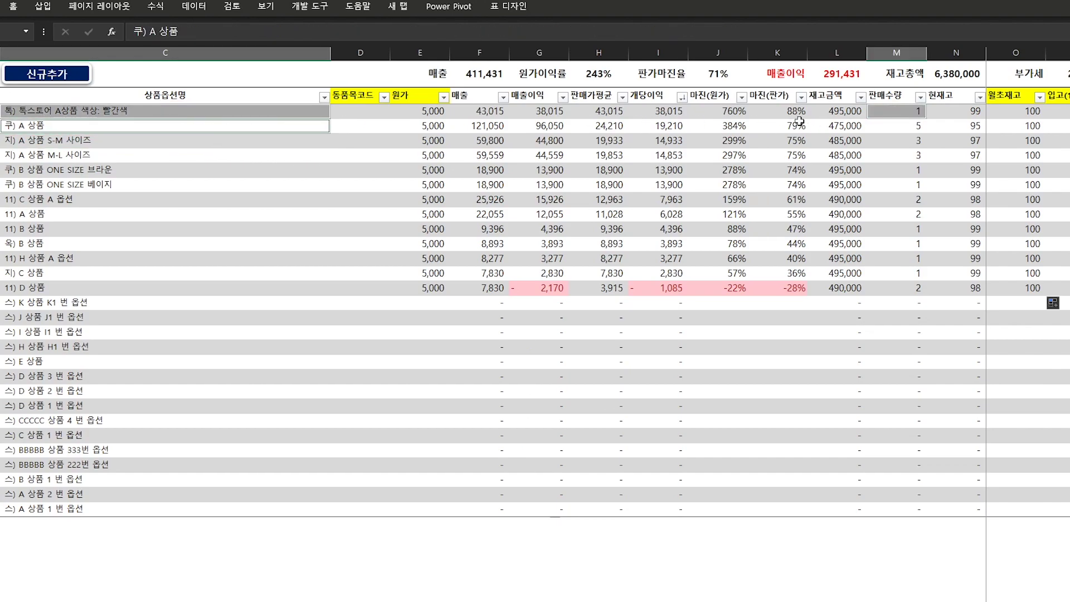
ctrl+click(909, 128)
ctrl+click(162, 142)
ctrl+click(892, 142)
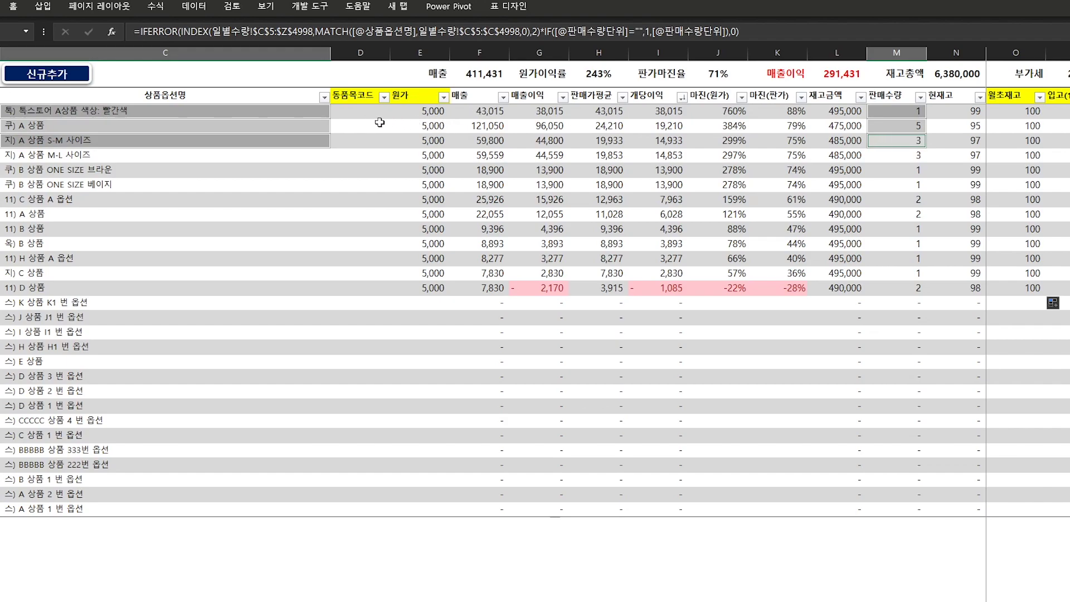
Enter 사과 as the 동품목코드 for 톡) 톡스토어 A상품, 쿠) A 상품 and 지) A 상품 S-M 사이즈.
click(353, 117)
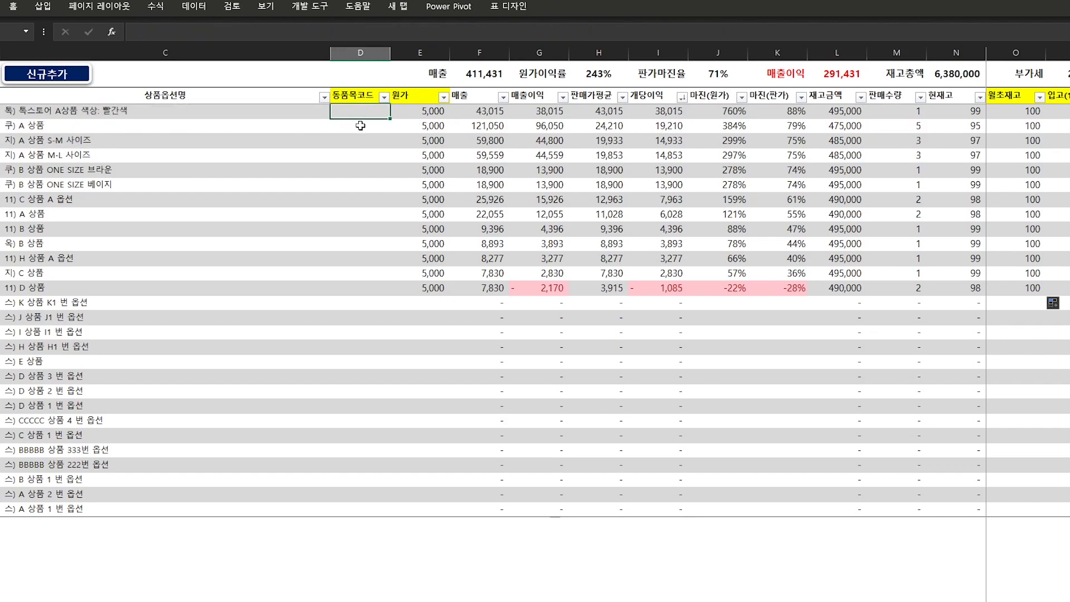
text(t)
text(ㅅ)
text(과)
key(Return)
text(사과)
key(Return)
text(사과)
key(Return)
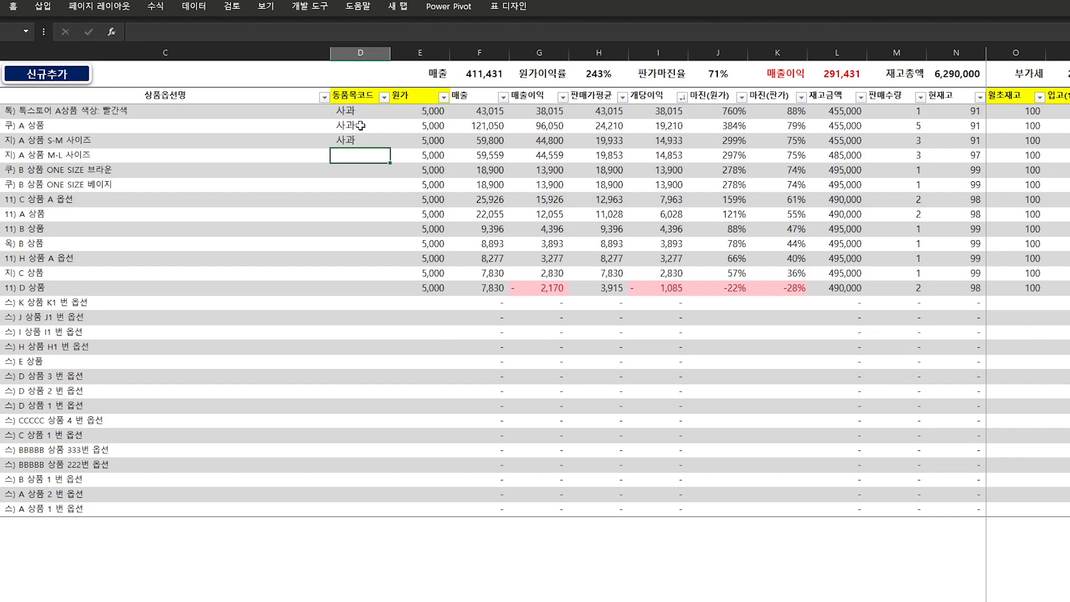
Clear the 월초재고 of 쿠) A 상품 and 지) A 상품 S-M 사이즈, keeping it only on the first 사과 option.
drag(355, 111, 355, 140)
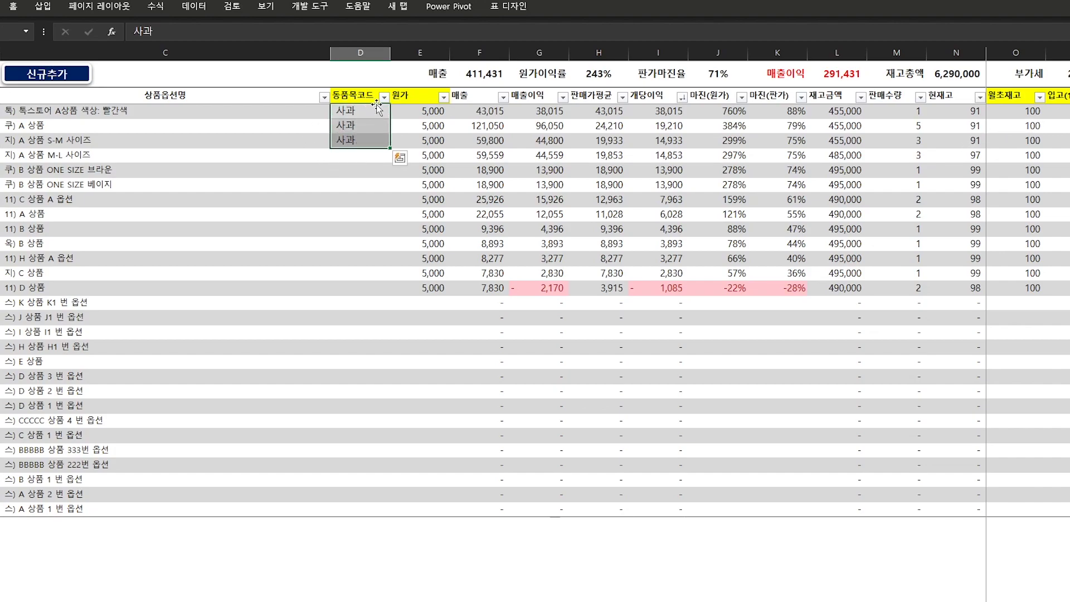
key(shift+space)
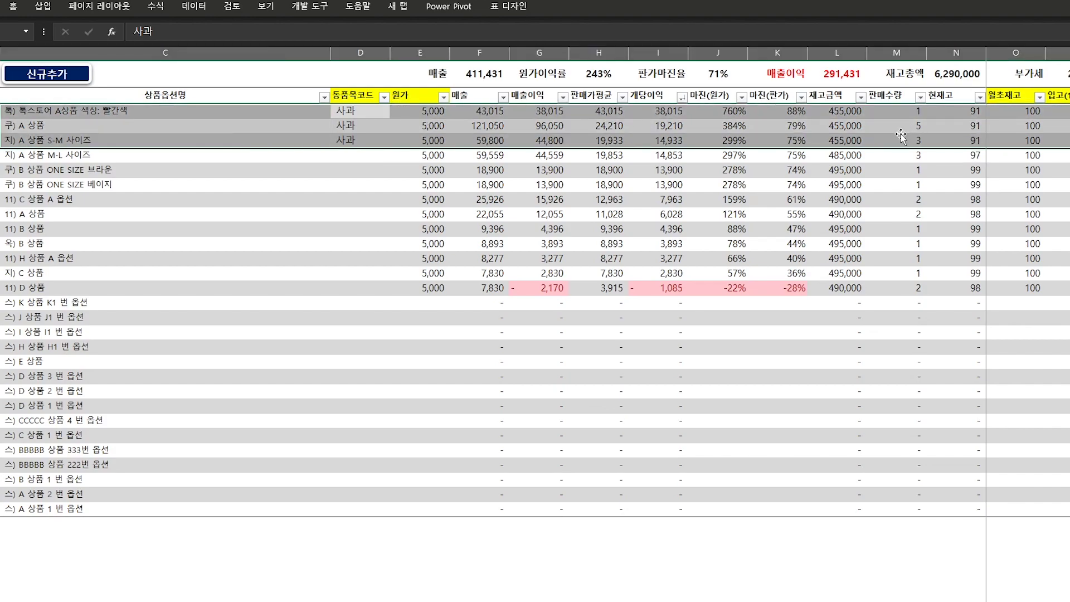
drag(1031, 125, 1032, 139)
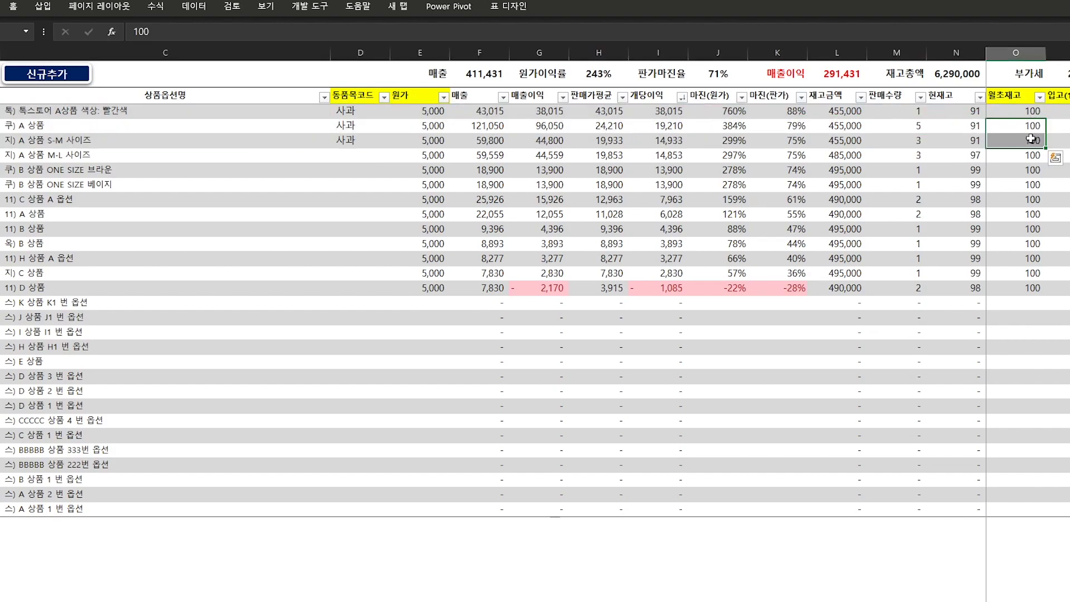
key(Delete)
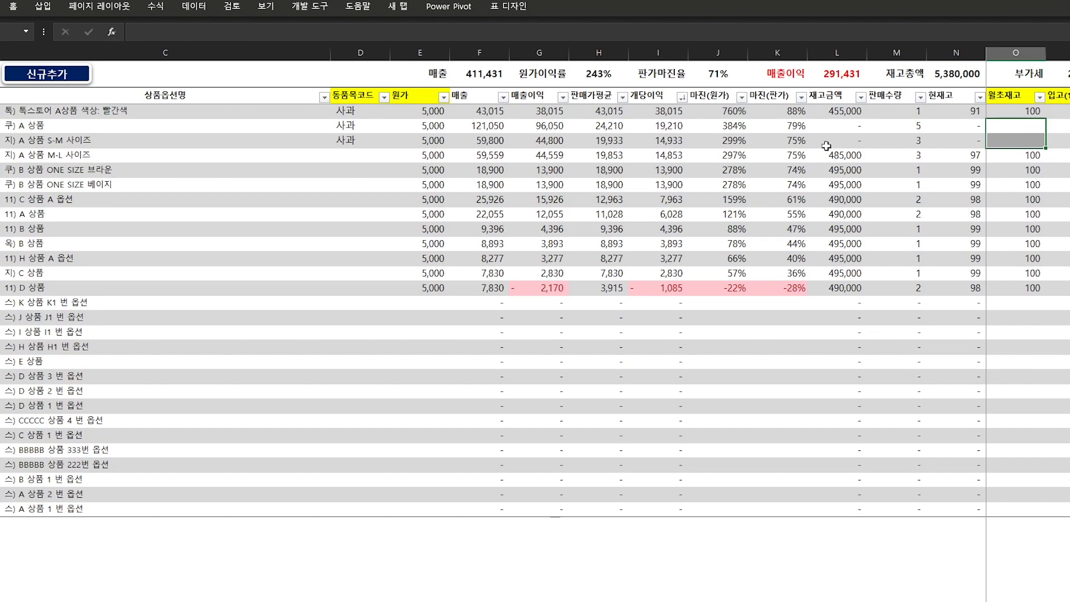
Examine the three option rows that share the 동품목코드 사과 and their option names.
key(shift+space)
key(Up)
key(shift+space)
key(shift+Down)
key(shift+Down)
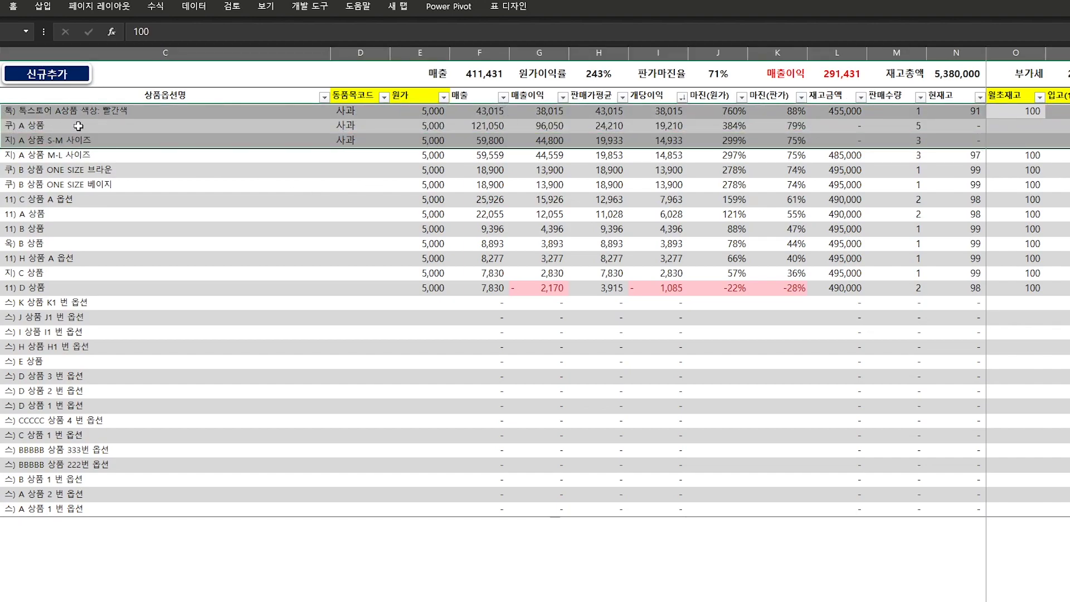
click(38, 122)
click(45, 114)
click(303, 140)
drag(345, 110, 351, 139)
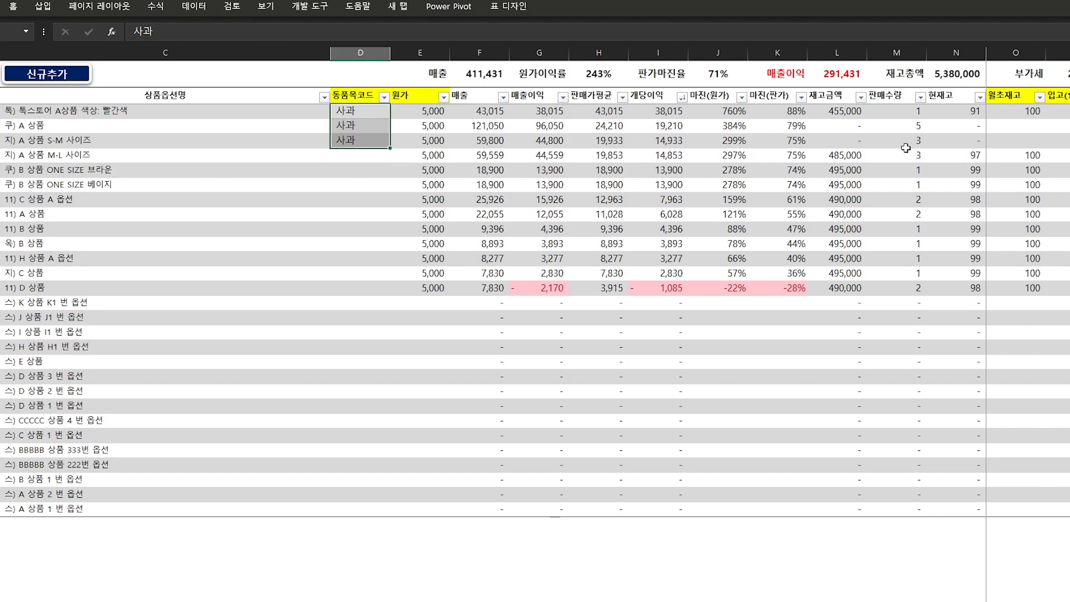
Compare the 판매수량 of the three 사과 options with their shared 월초재고 and 현재고, and check the 매출이익 total.
click(120, 110)
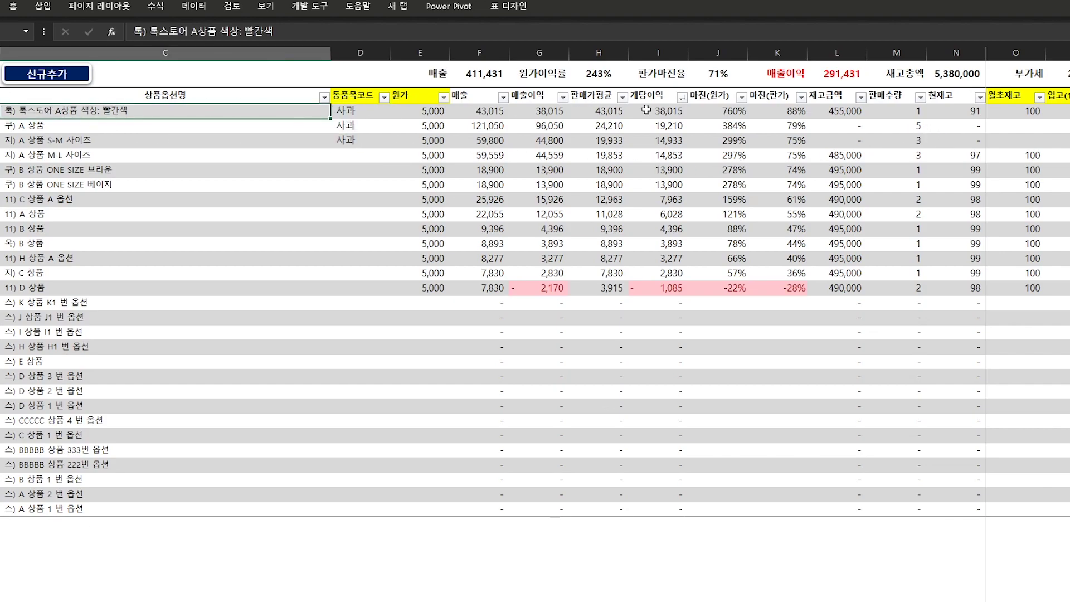
ctrl+click(912, 110)
ctrl+click(52, 126)
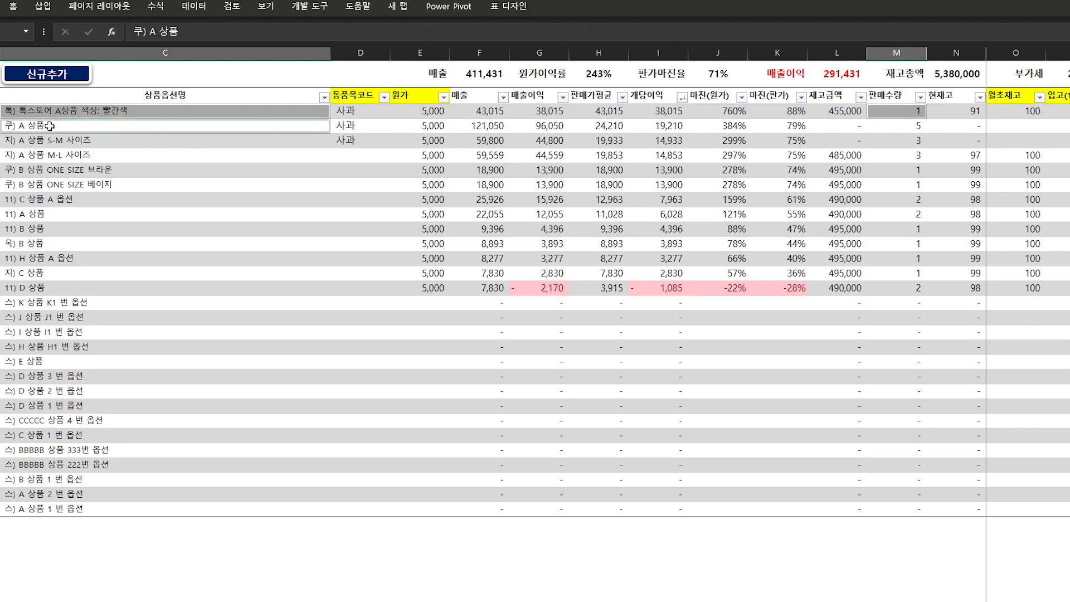
ctrl+click(912, 126)
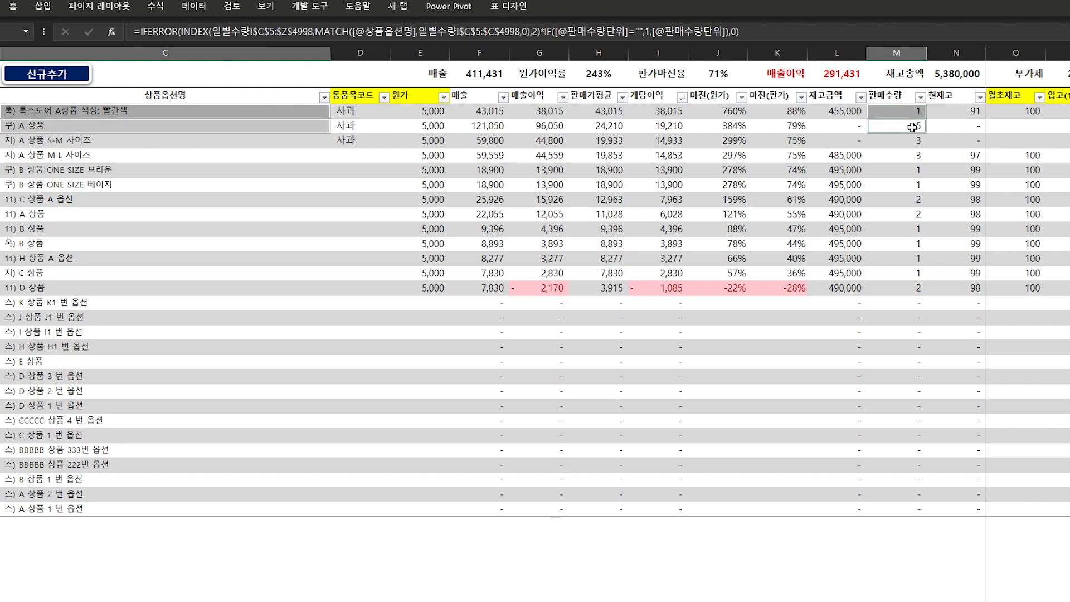
ctrl+click(38, 145)
ctrl+click(921, 139)
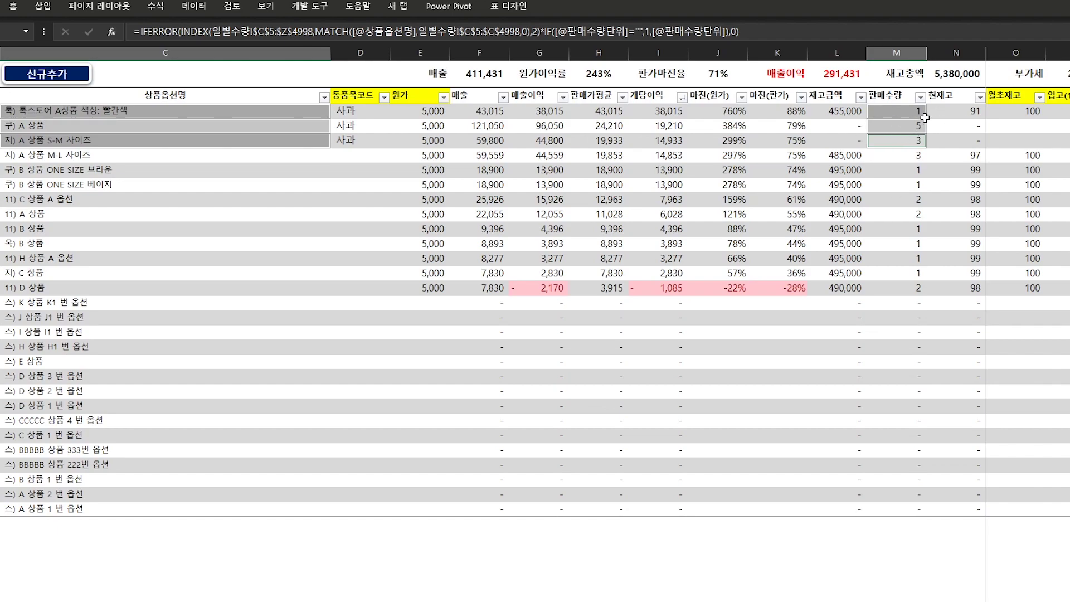
click(1012, 113)
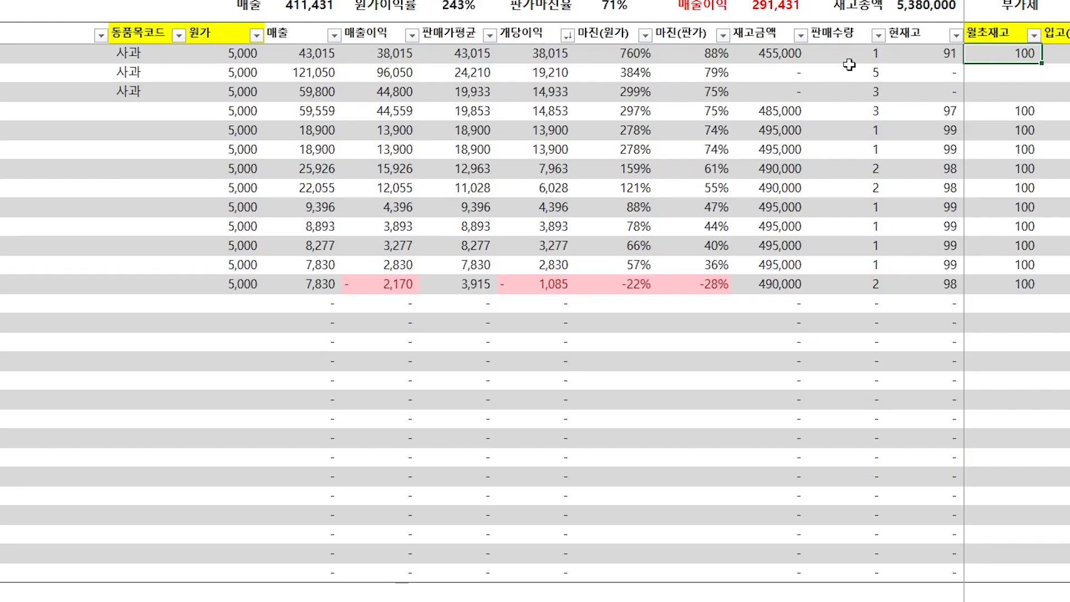
drag(901, 115, 881, 125)
ctrl+click(857, 98)
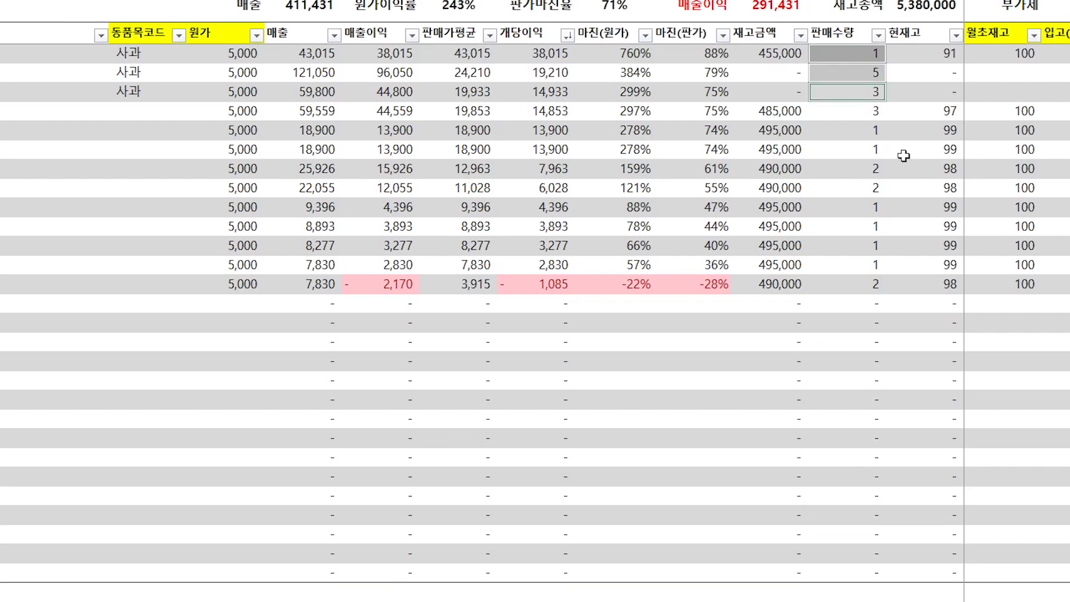
mouse_move(930, 54)
mouse_down()
mouse_move(925, 78)
mouse_move(925, 51)
mouse_up()
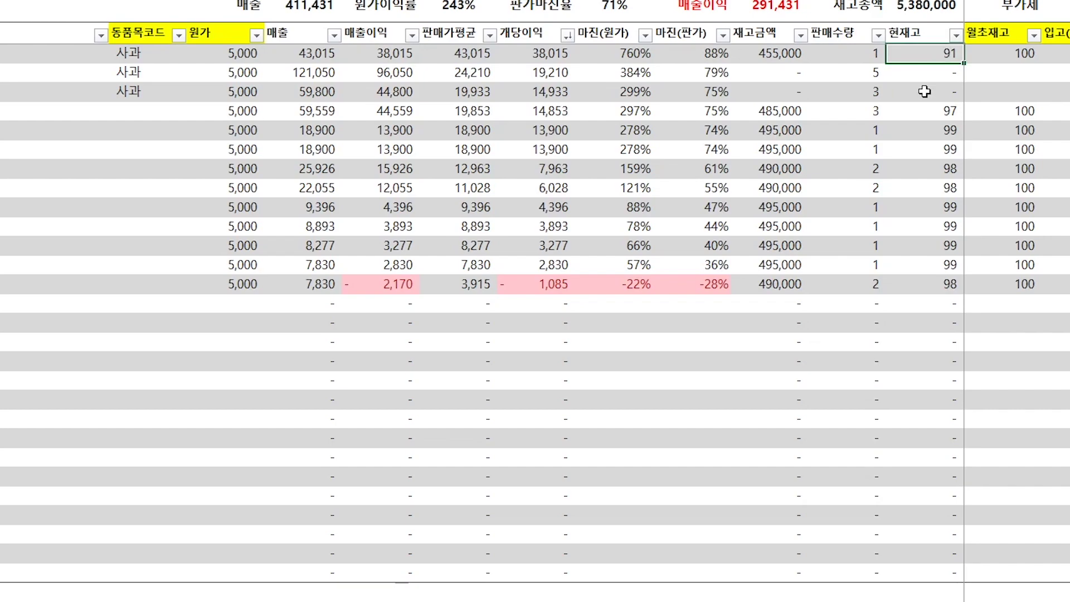
drag(137, 54, 131, 89)
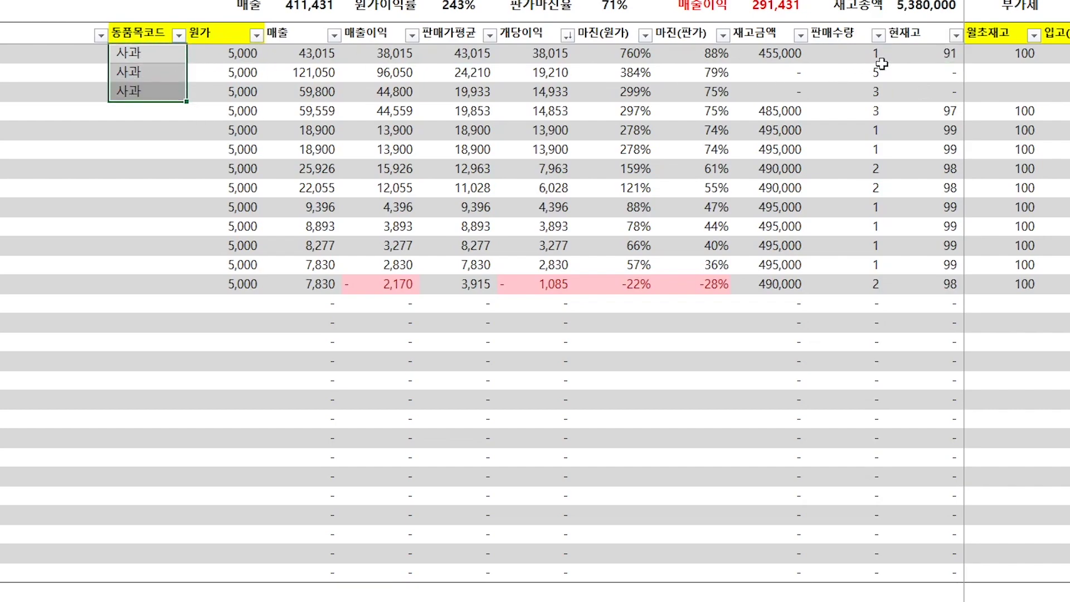
click(922, 56)
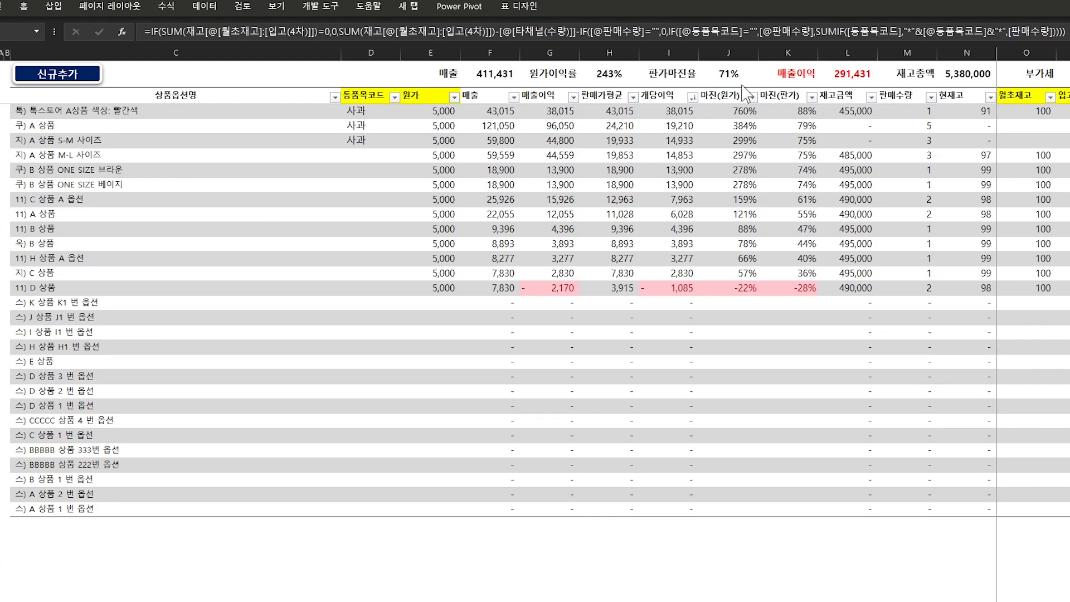
drag(794, 73, 836, 73)
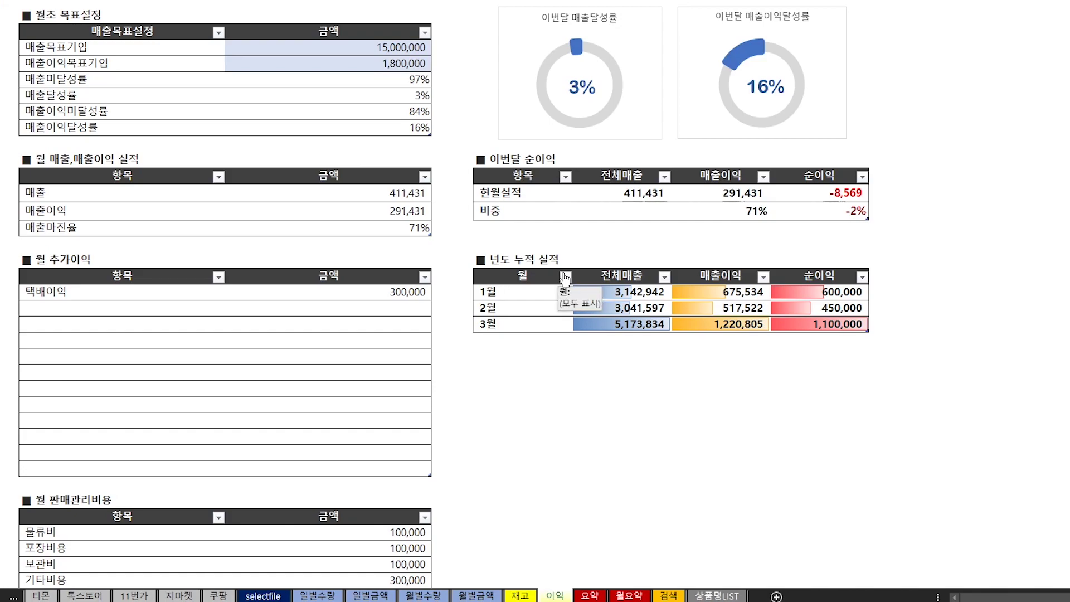
Review the 월 판매관리비용 and 월 추가이익 tables on the 이익 sheet.
scroll(270, 442, down, 3)
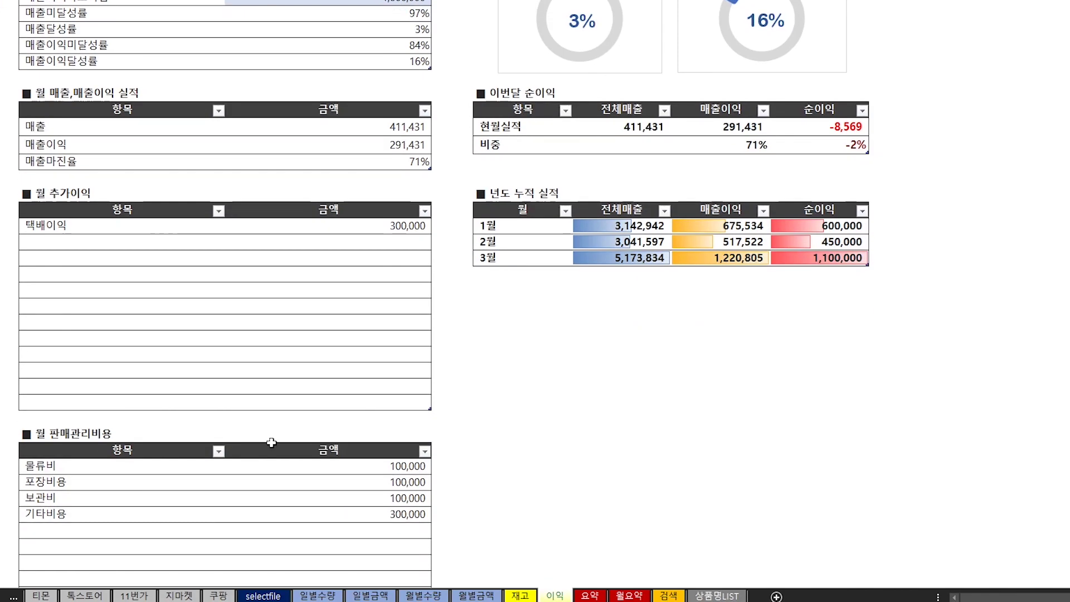
drag(33, 365, 354, 544)
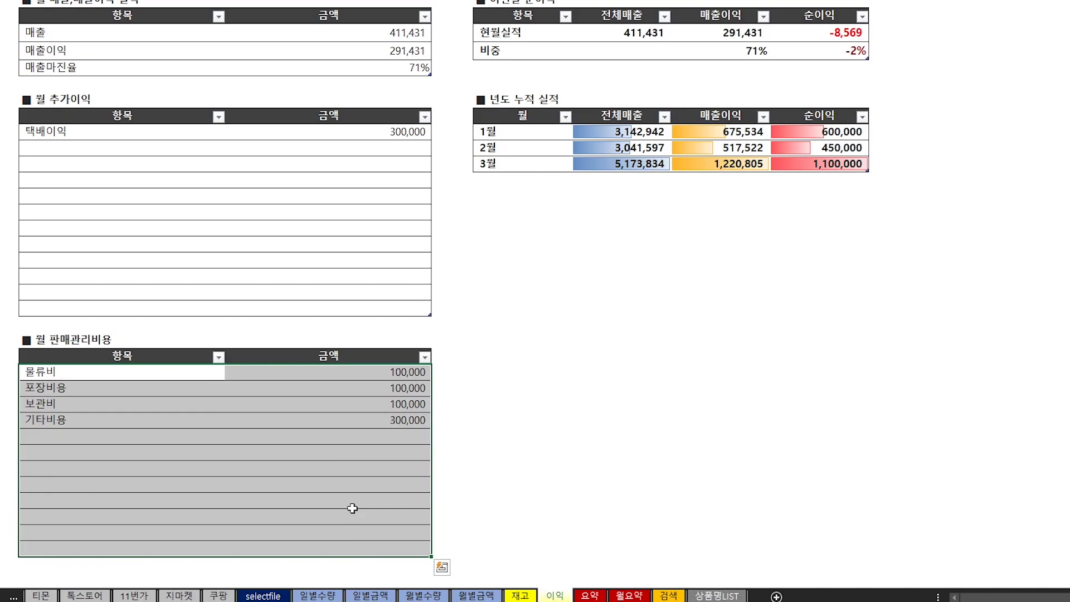
drag(51, 132, 333, 306)
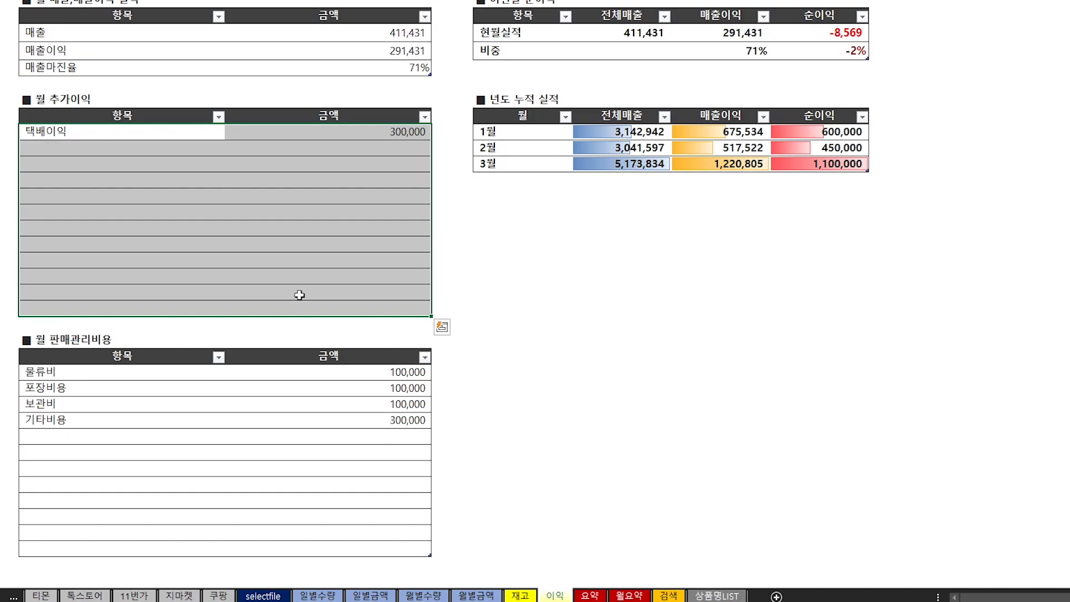
scroll(300, 295, up, 3)
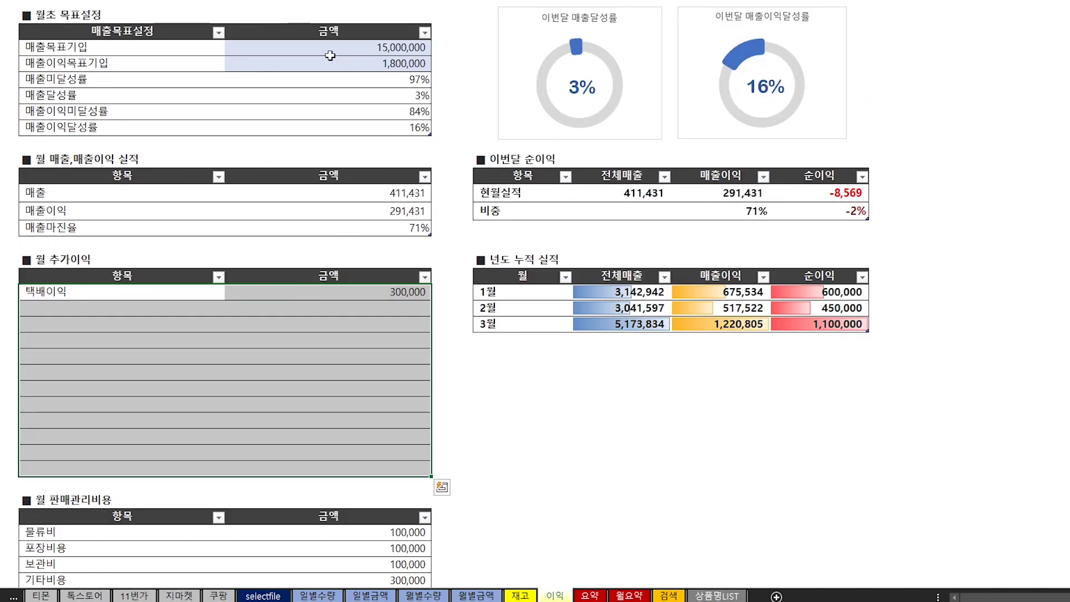
Check the 매출목표기입 amount and set 매출이익목표기입 to 3000000 in the 월초 목표설정 table.
drag(49, 48, 406, 45)
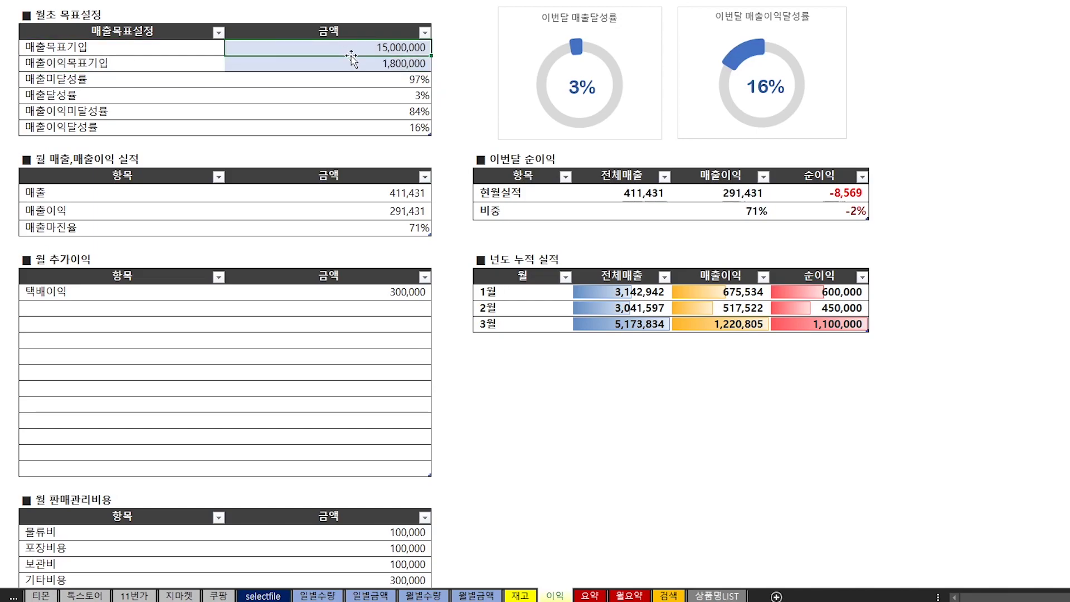
key(Return)
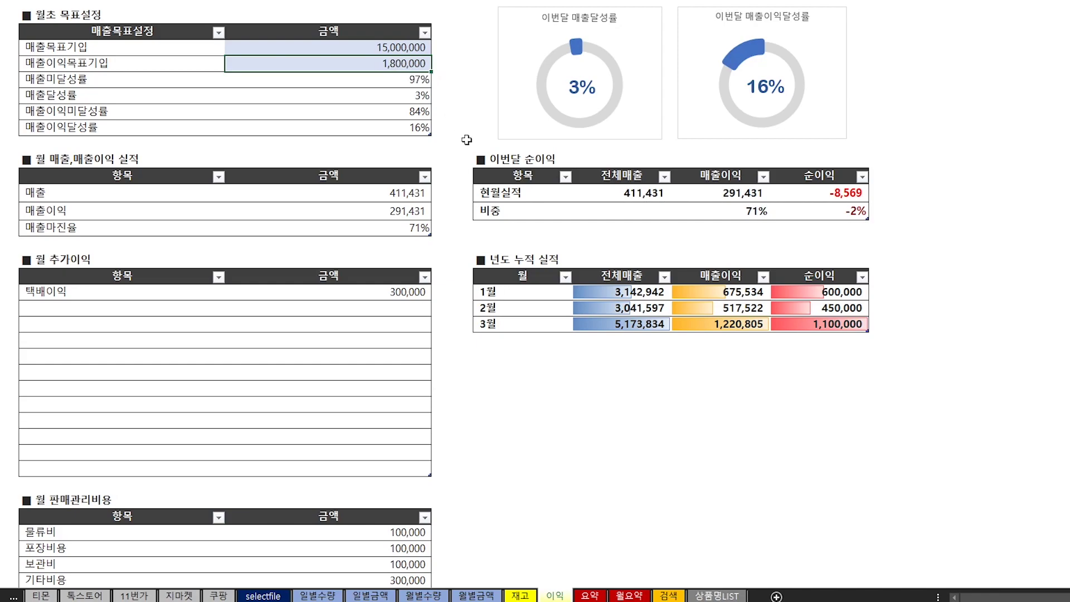
text(3000000)
key(Return)
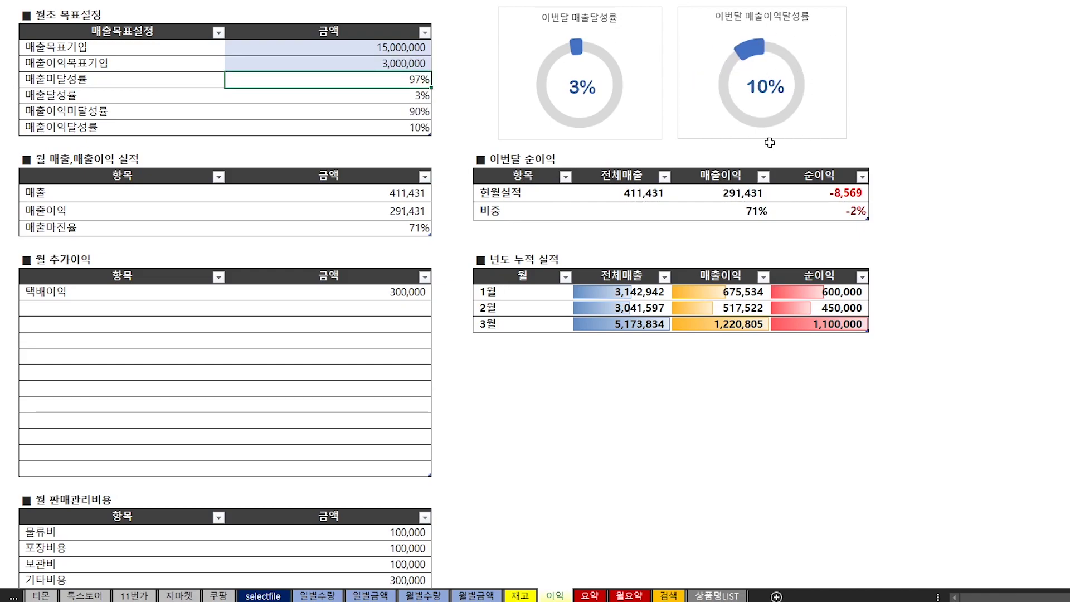
Review the 매출 and 매출이익 amounts in the 월 매출,매출이익 실적 table alongside the 월 판매관리비용 items.
key(Up)
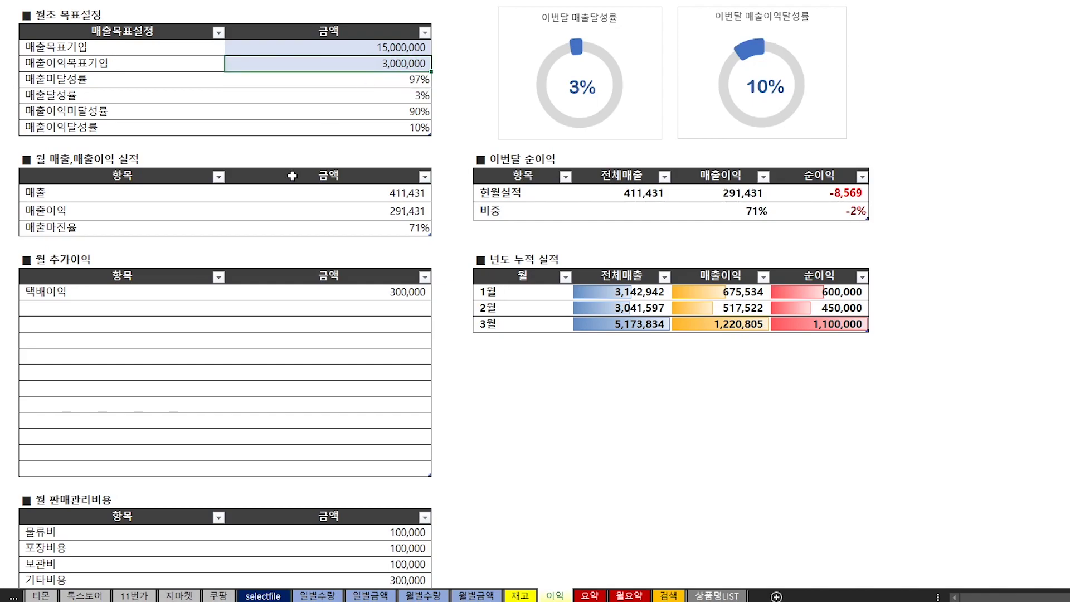
click(393, 196)
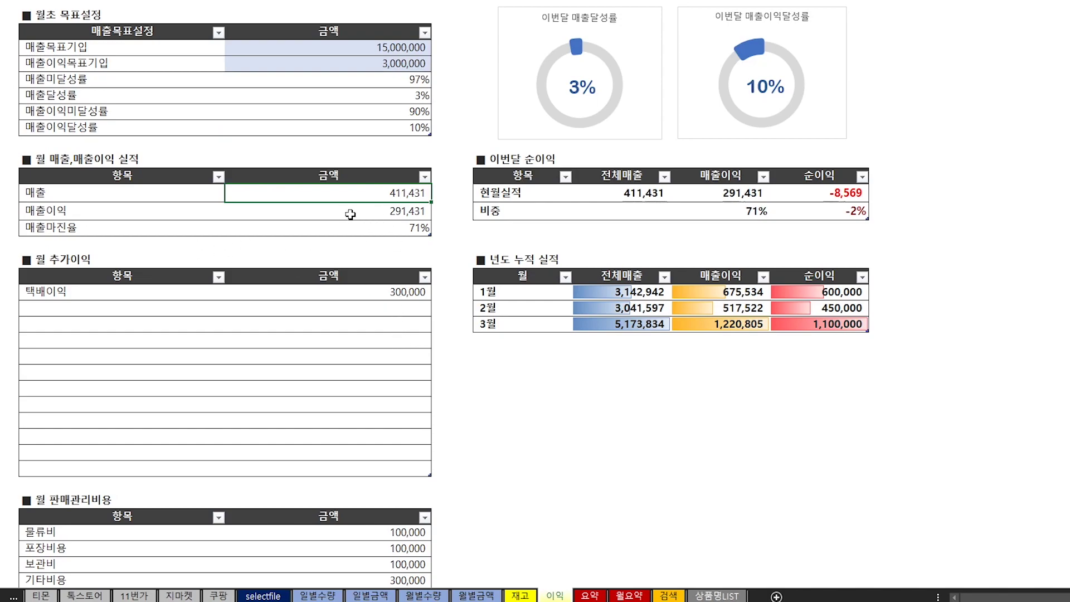
click(130, 210)
click(379, 212)
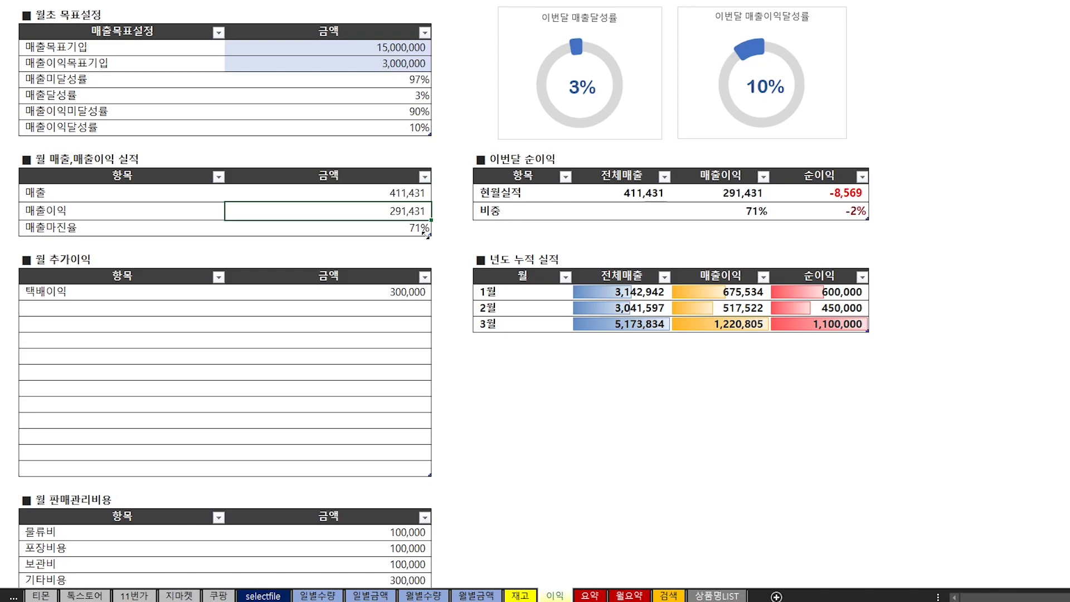
drag(58, 196, 341, 215)
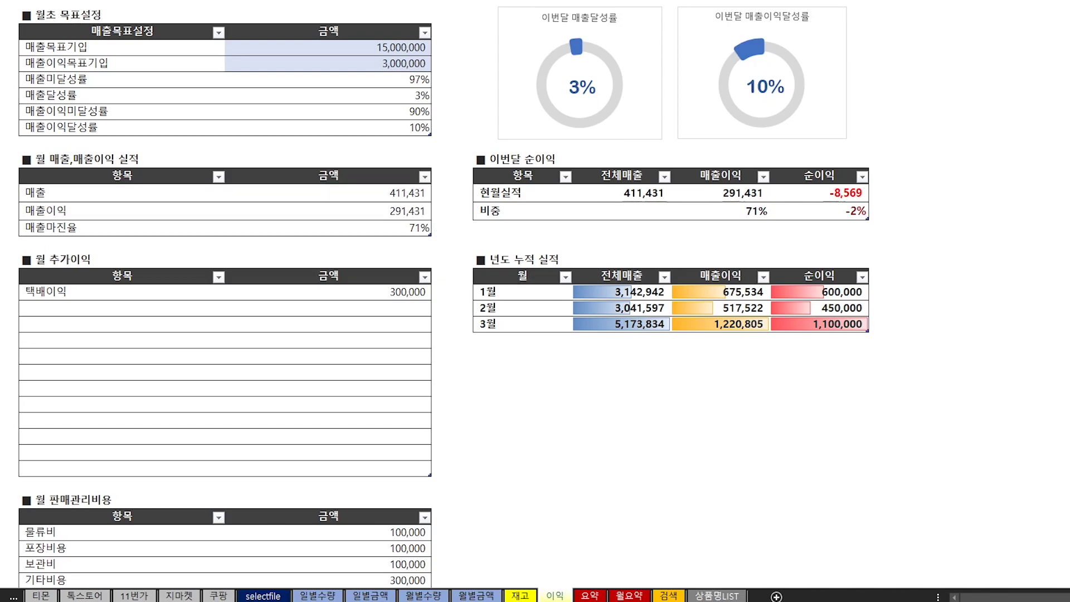
scroll(404, 365, down, 3)
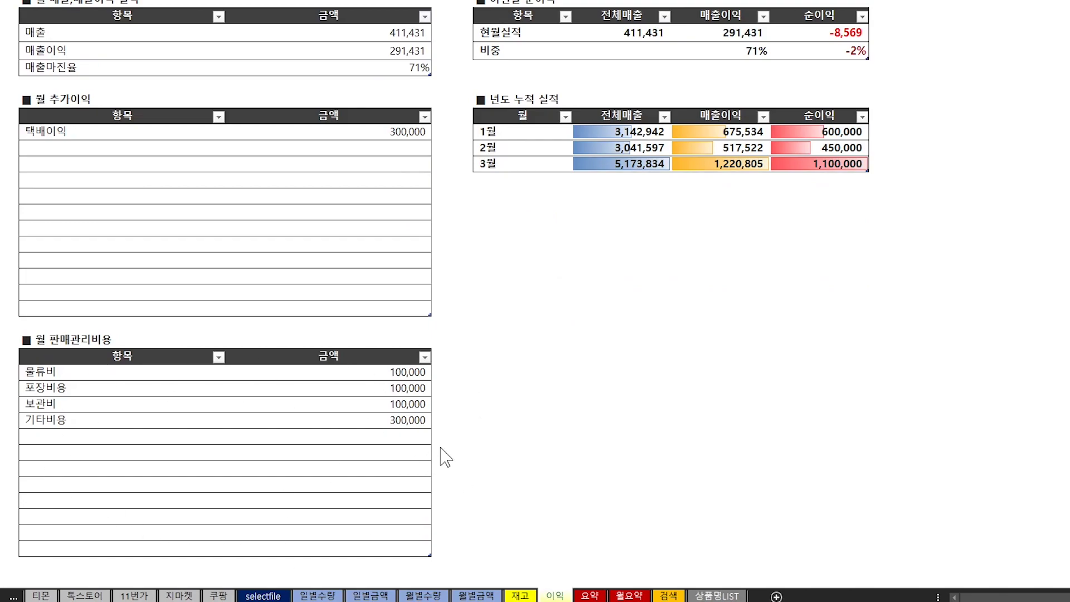
scroll(377, 397, up, 3)
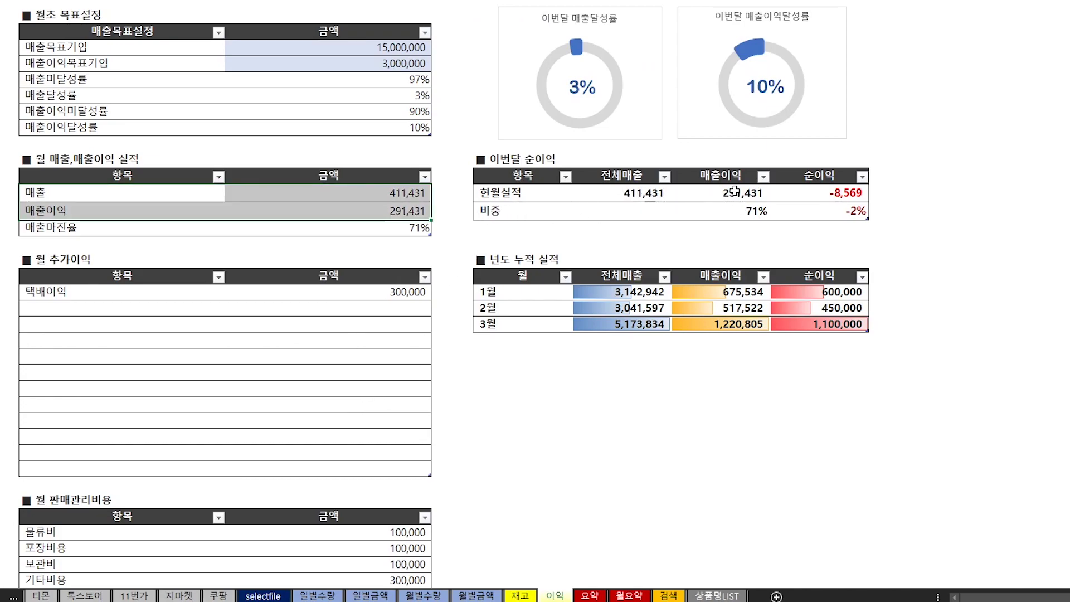
Check the 현월실적 순이익 cell and clear the 기타비용 amount in the 월 판매관리비용 table.
click(824, 194)
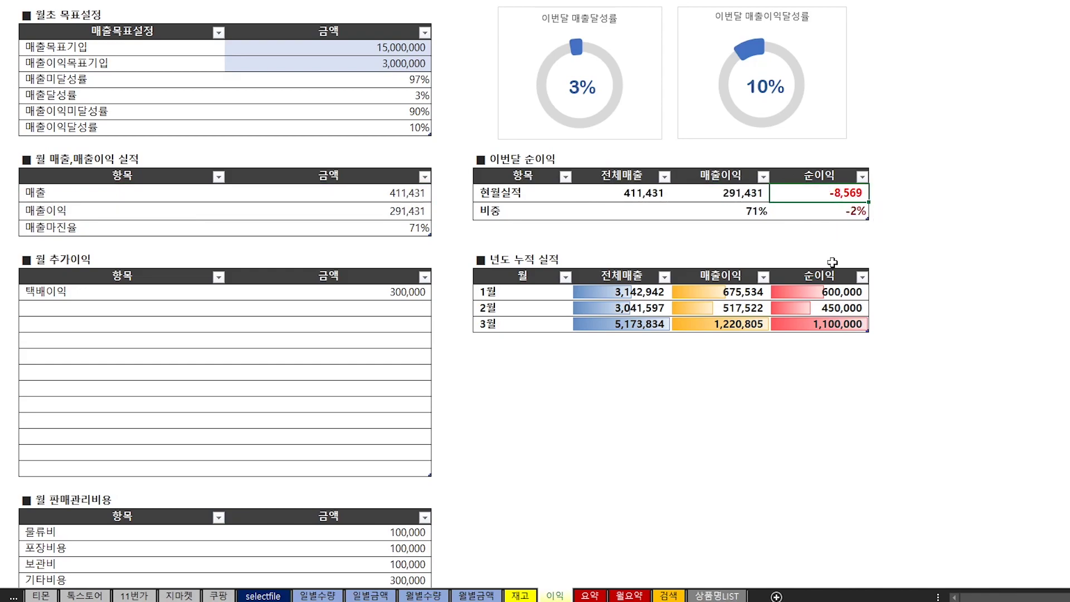
scroll(523, 363, down, 3)
click(405, 422)
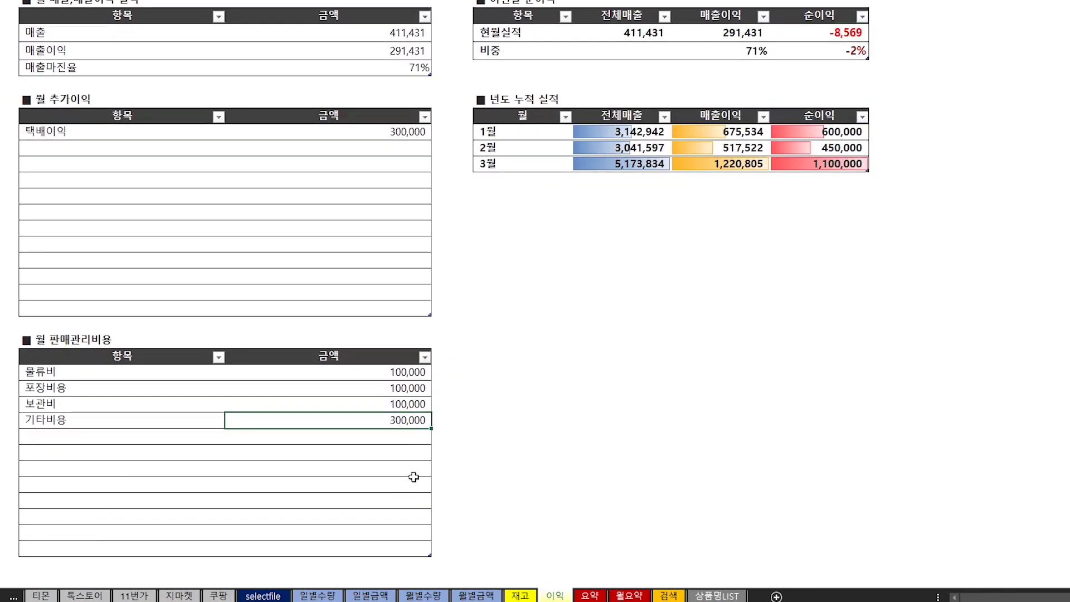
key(Delete)
scroll(608, 418, up, 3)
Compare 택배이익, the remaining 판매관리비용 amounts and 매출이익 with the 현월실적 순이익.
click(363, 292)
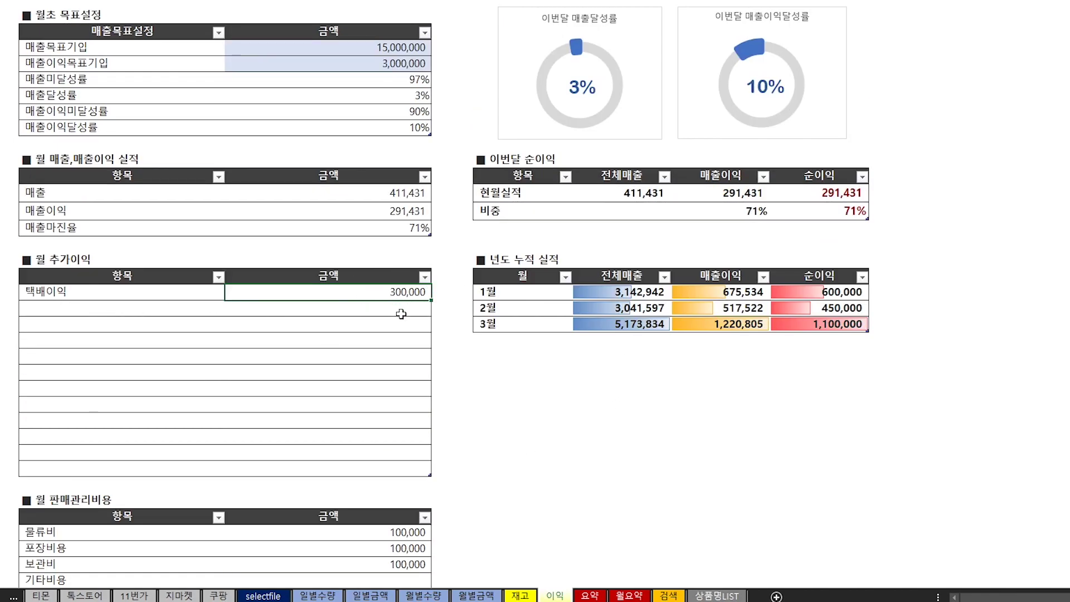
scroll(401, 314, down, 2)
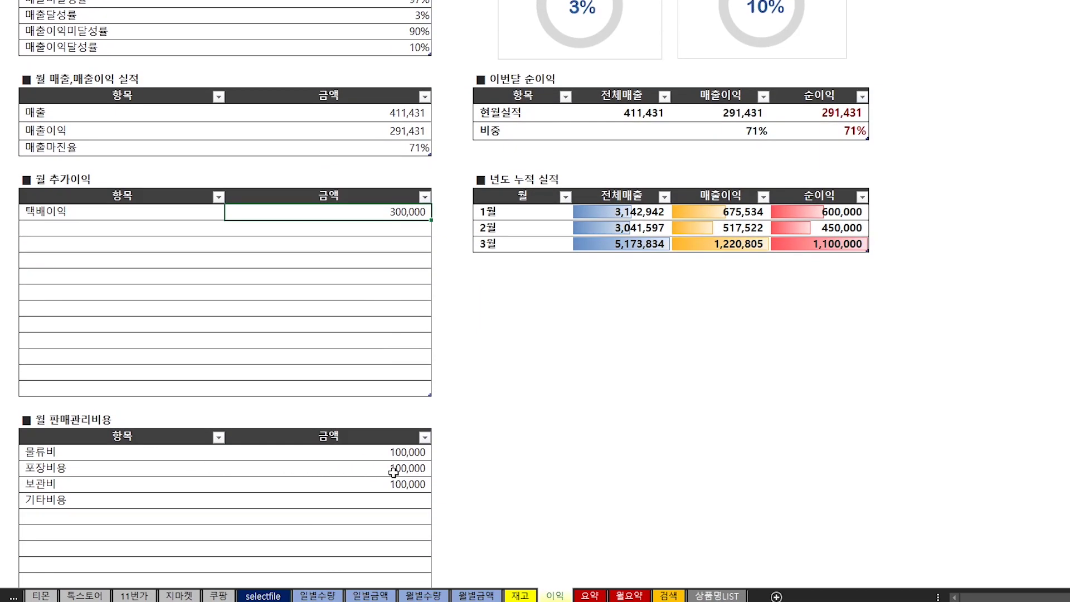
drag(401, 454, 404, 484)
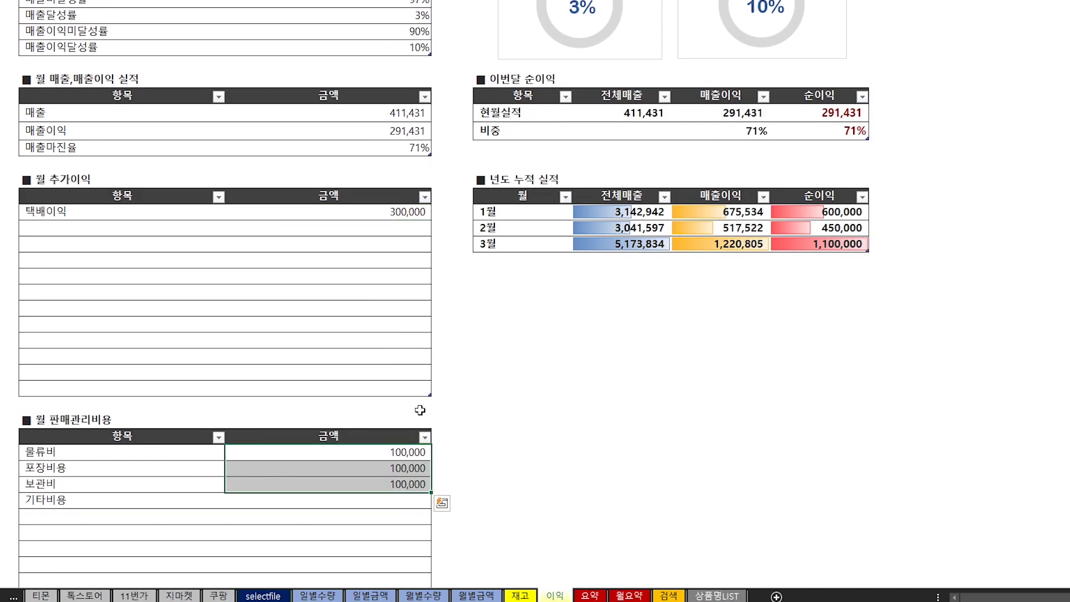
scroll(454, 329, up, 2)
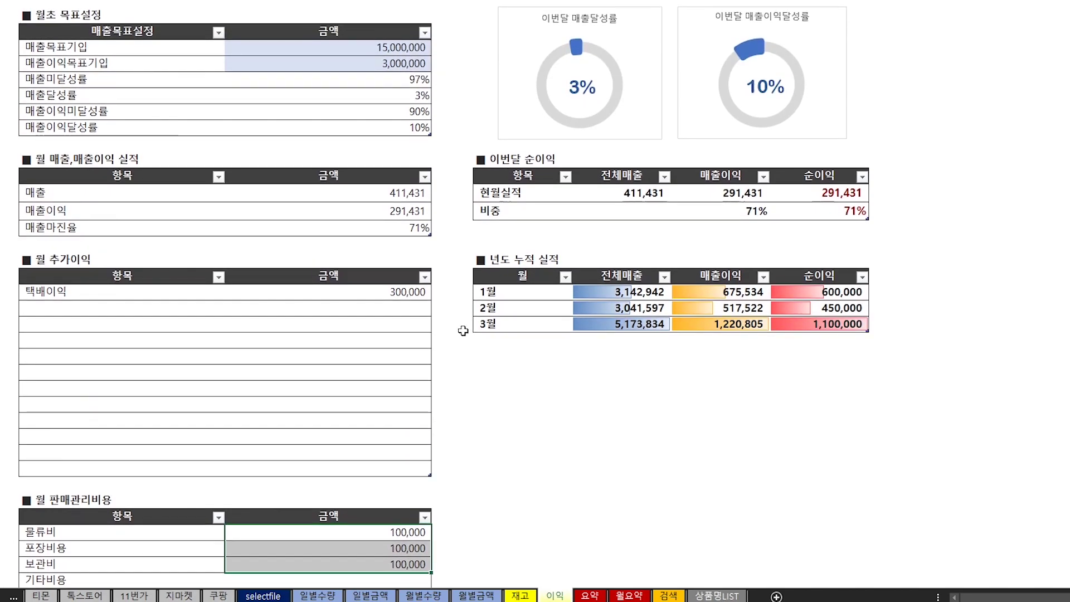
click(396, 215)
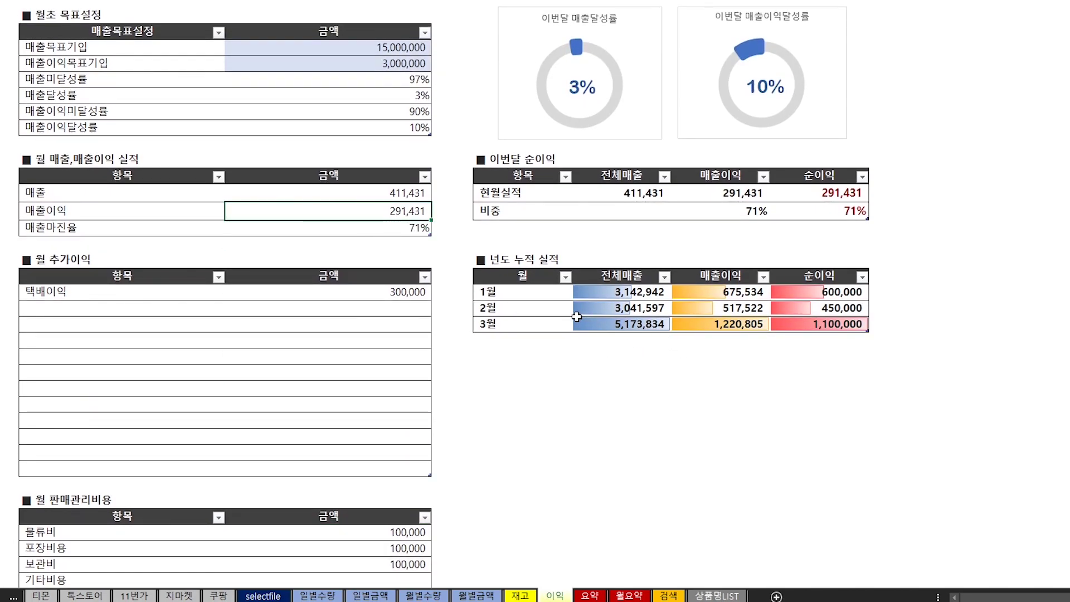
click(827, 196)
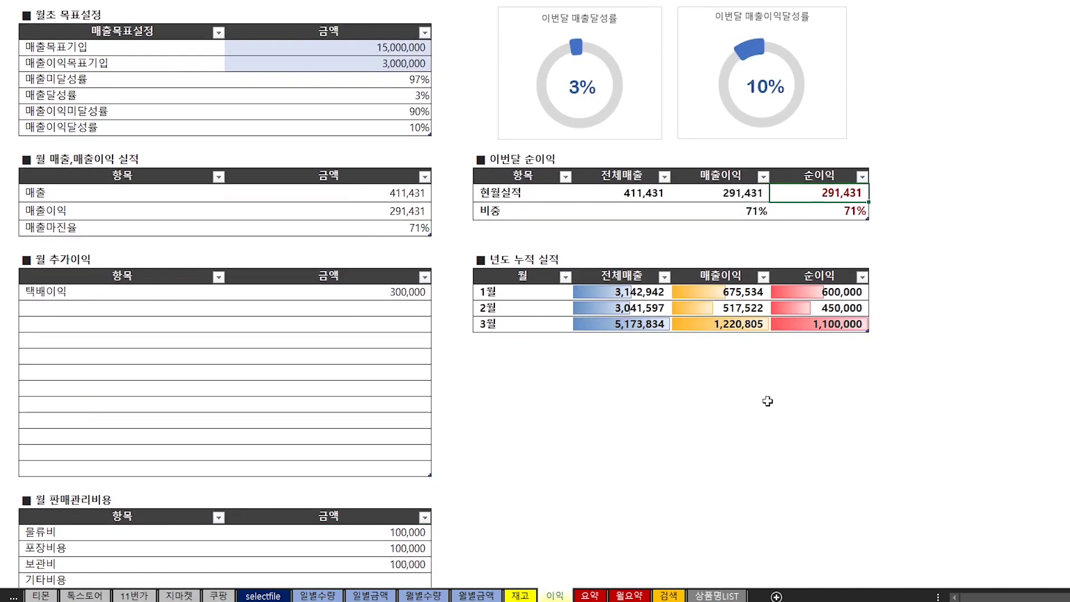
Examine the 년도 누적 실적 table, the 현월실적 amounts and the charts on the 월요약 sheet.
click(498, 264)
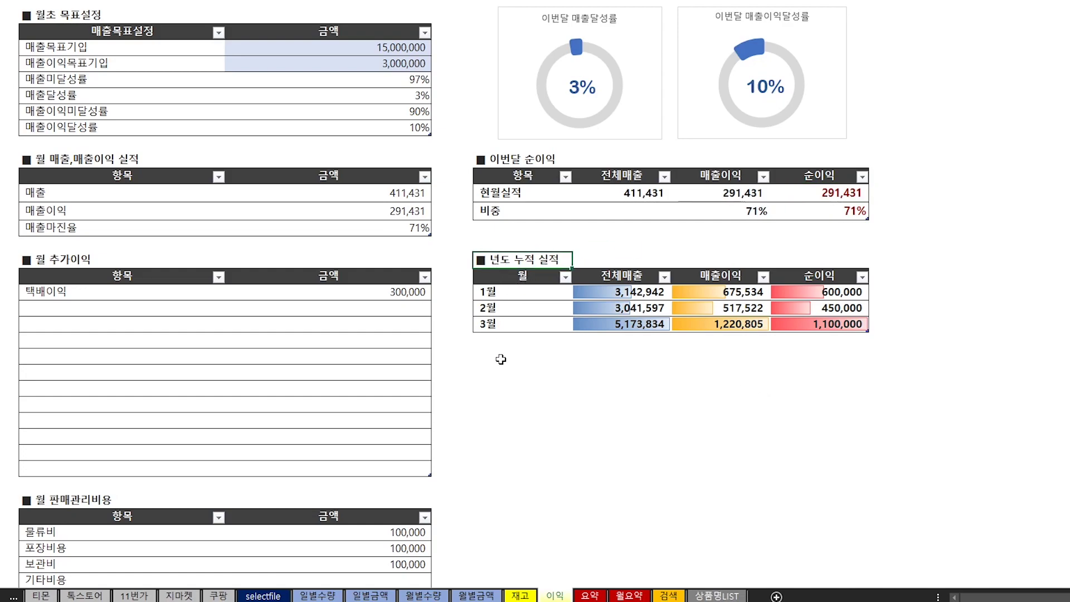
drag(521, 296, 840, 338)
drag(615, 192, 790, 199)
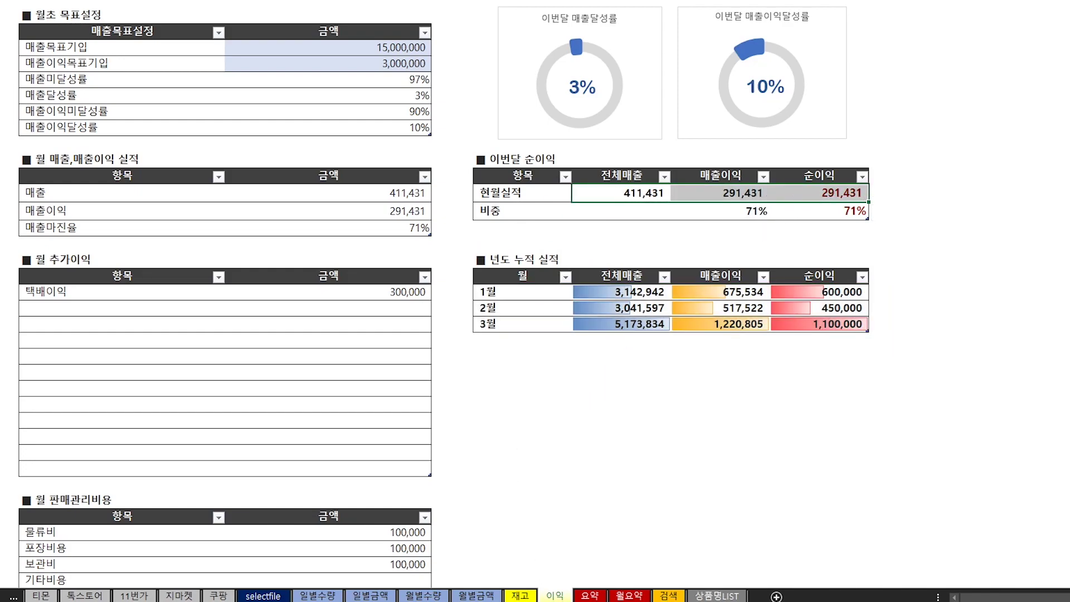
click(630, 596)
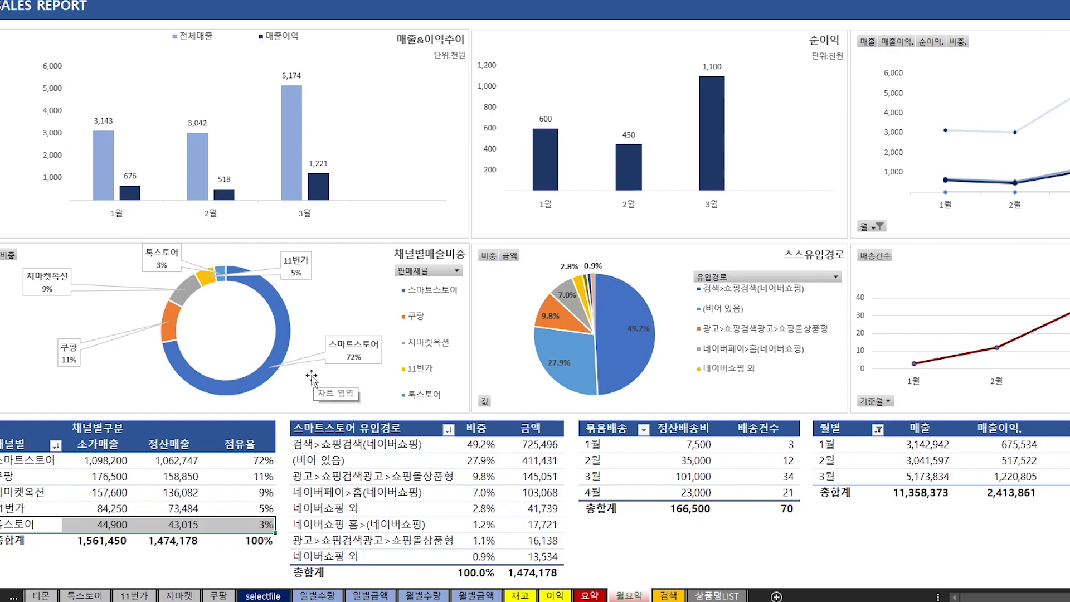
Add a 4월 row below 3월 in the 년도 누적 실적 table on the 이익 sheet.
click(556, 595)
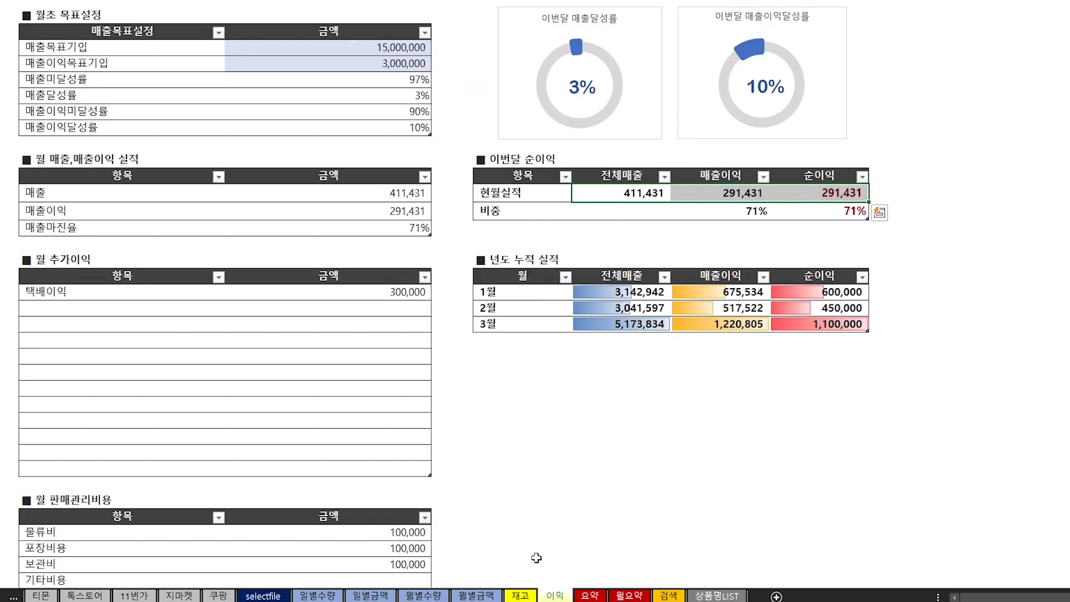
click(493, 343)
text(4ㅇ)
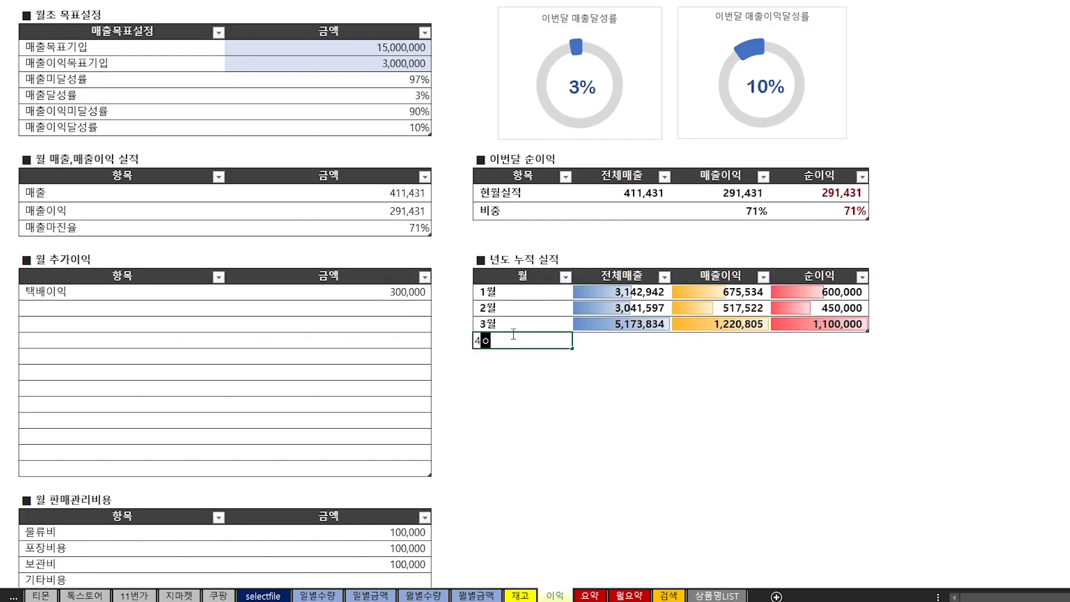
key(Return)
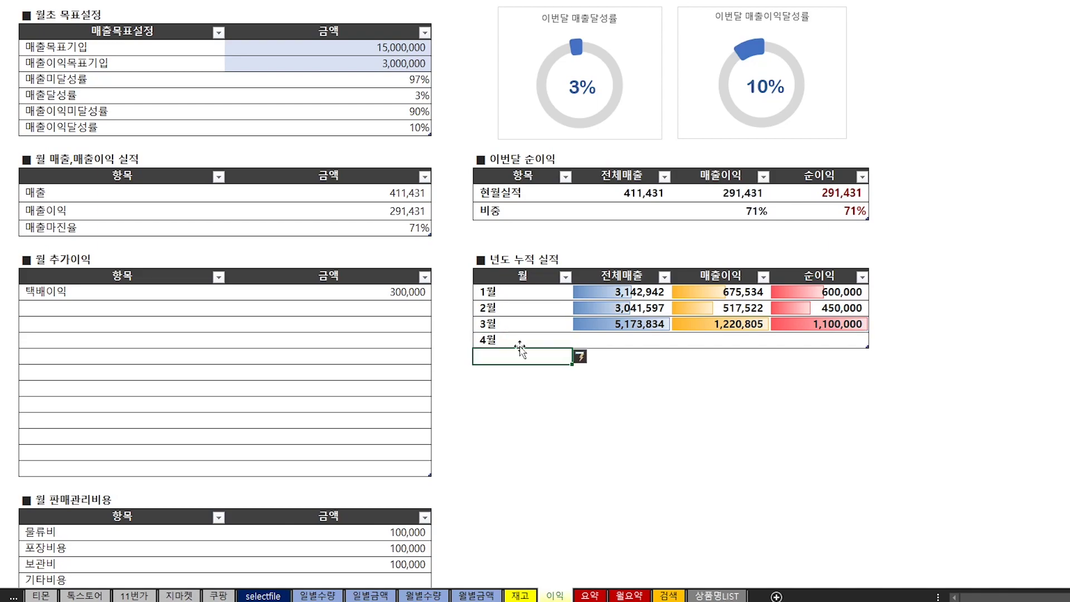
Copy the 현월실적 전체매출, 매출이익 and 순이익 figures into the 4월 row as values only.
drag(629, 196, 824, 191)
key(ctrl+c)
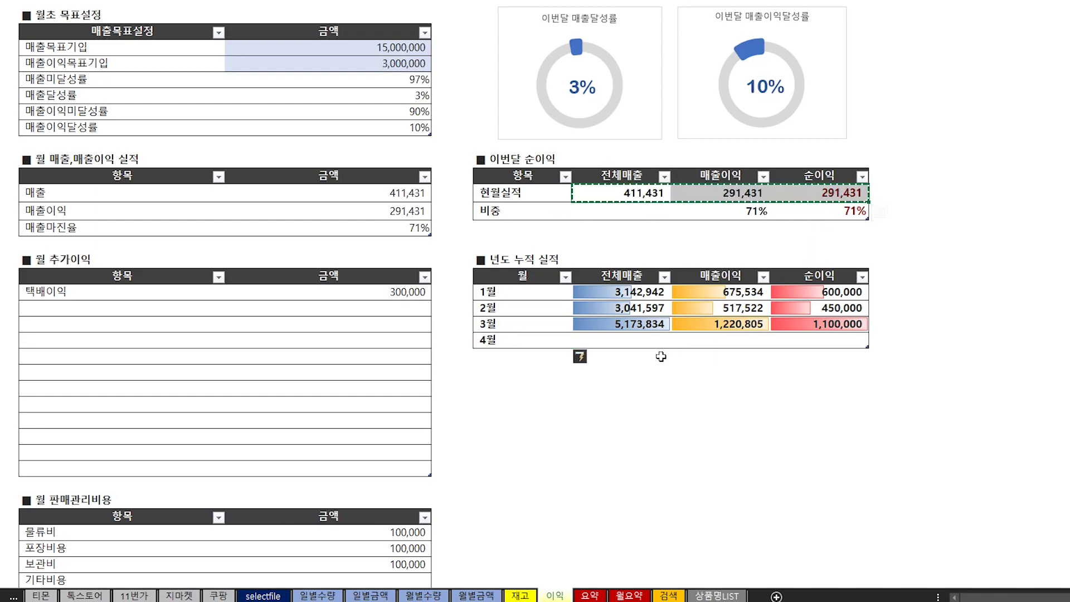
click(627, 341)
key(ctrl+alt+v)
key(v)
key(Return)
click(792, 447)
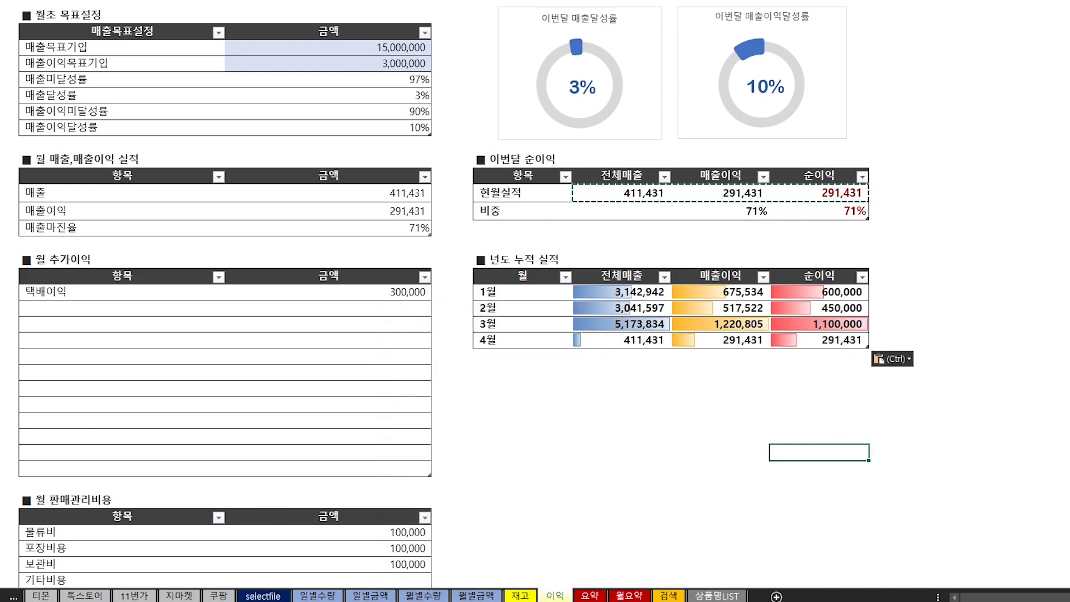
On the 월요약 sheet, try different month selections in the 월 slicer, ending with only 3월 and 4월 selected.
click(628, 595)
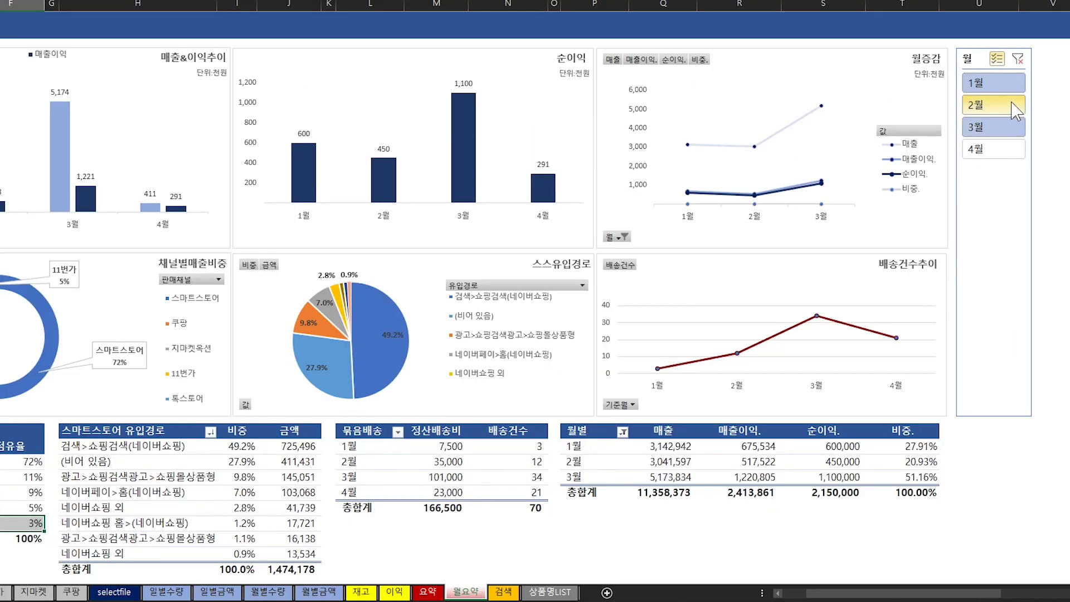
click(993, 89)
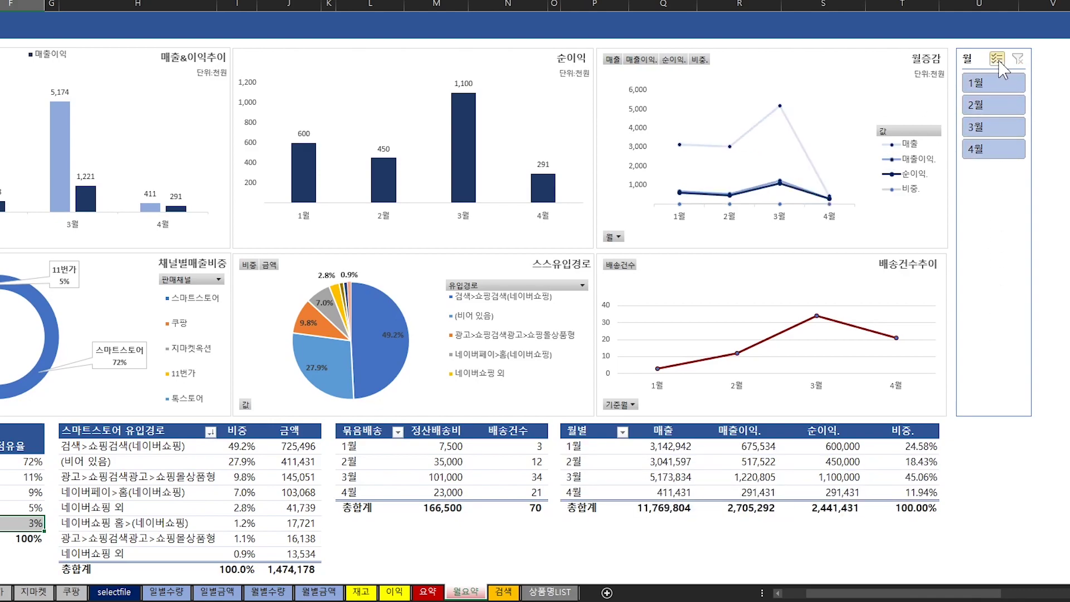
click(1001, 60)
click(995, 83)
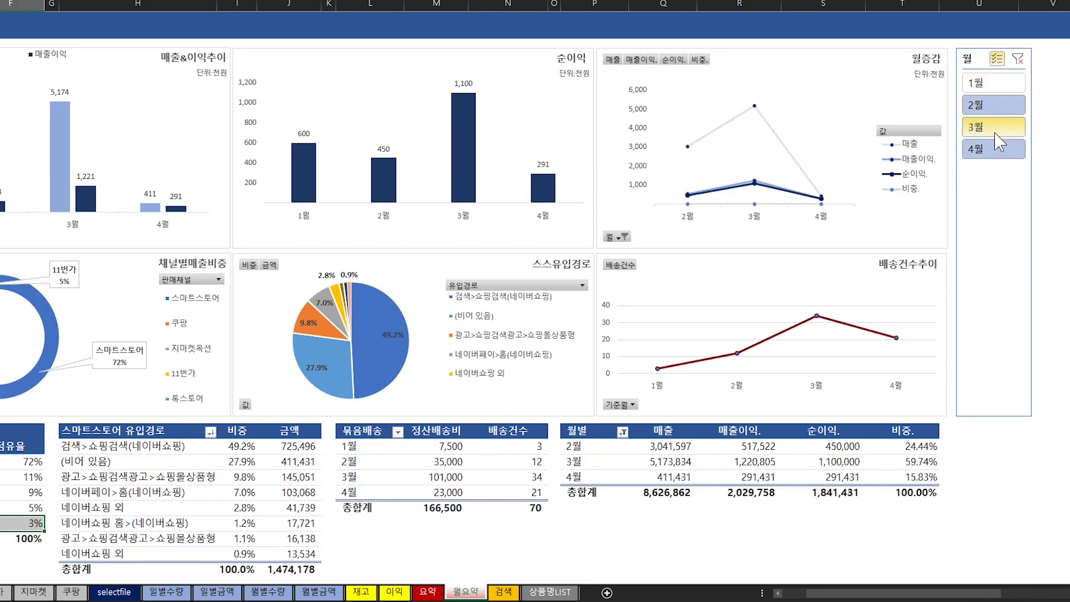
click(998, 150)
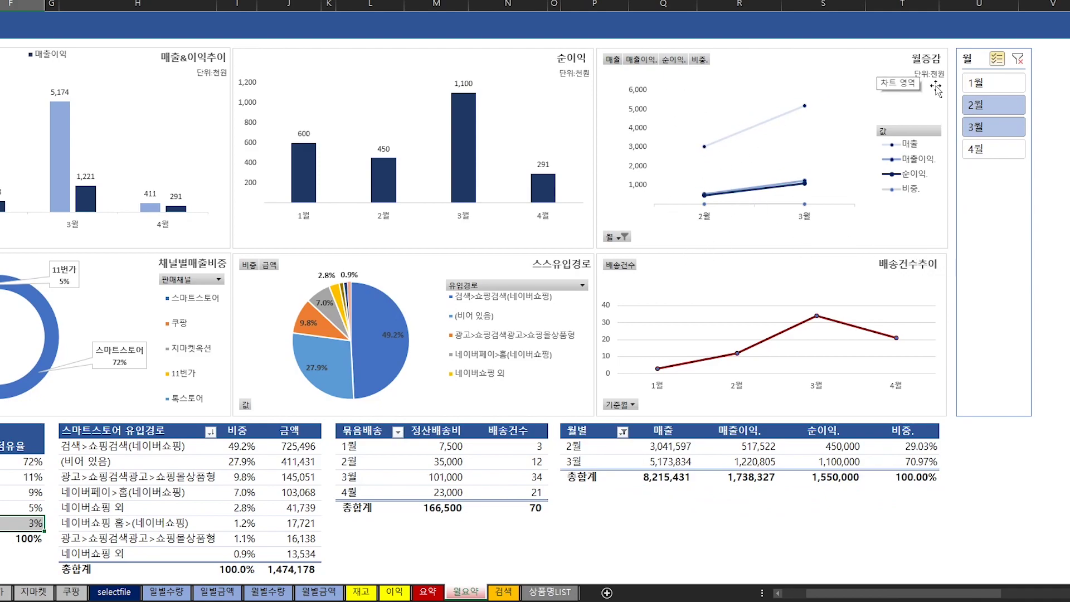
click(980, 106)
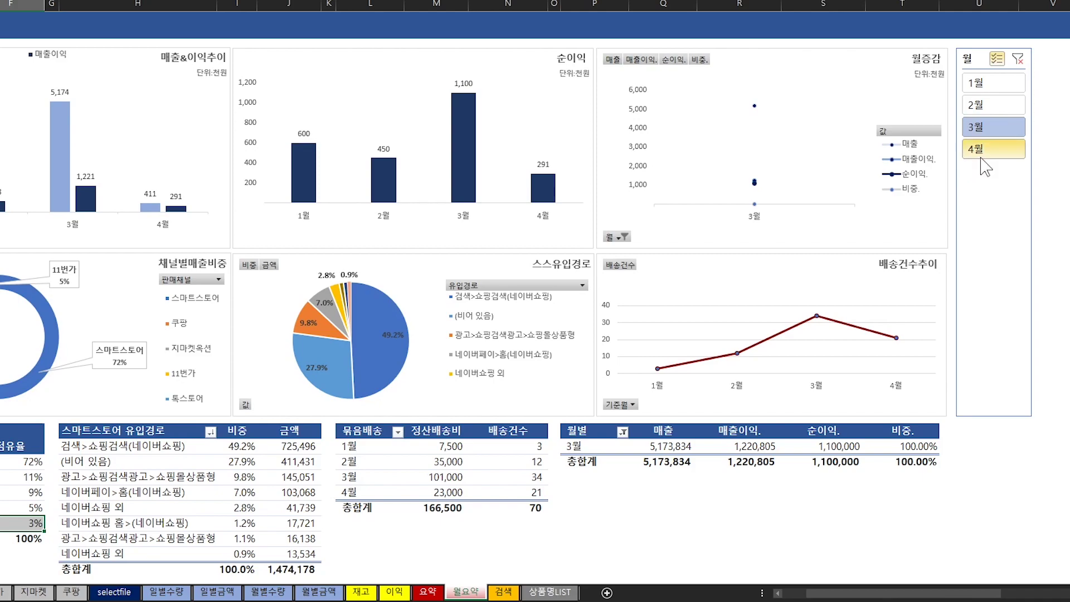
click(993, 151)
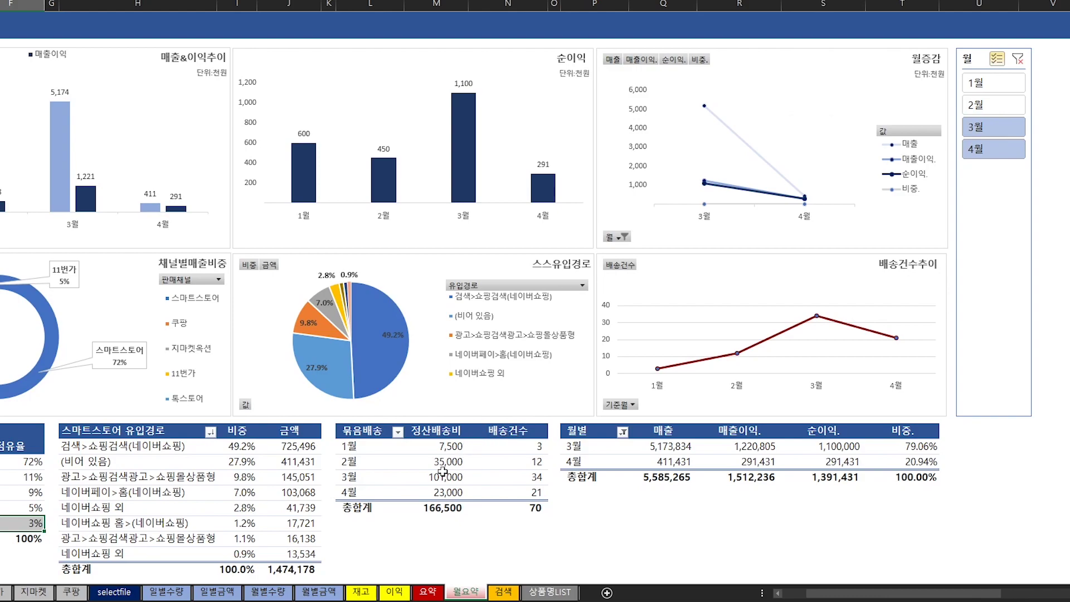
Check the monthly 묶음배송 table and set the 월 slicer to 1월, 2월 and 3월.
drag(351, 446, 519, 492)
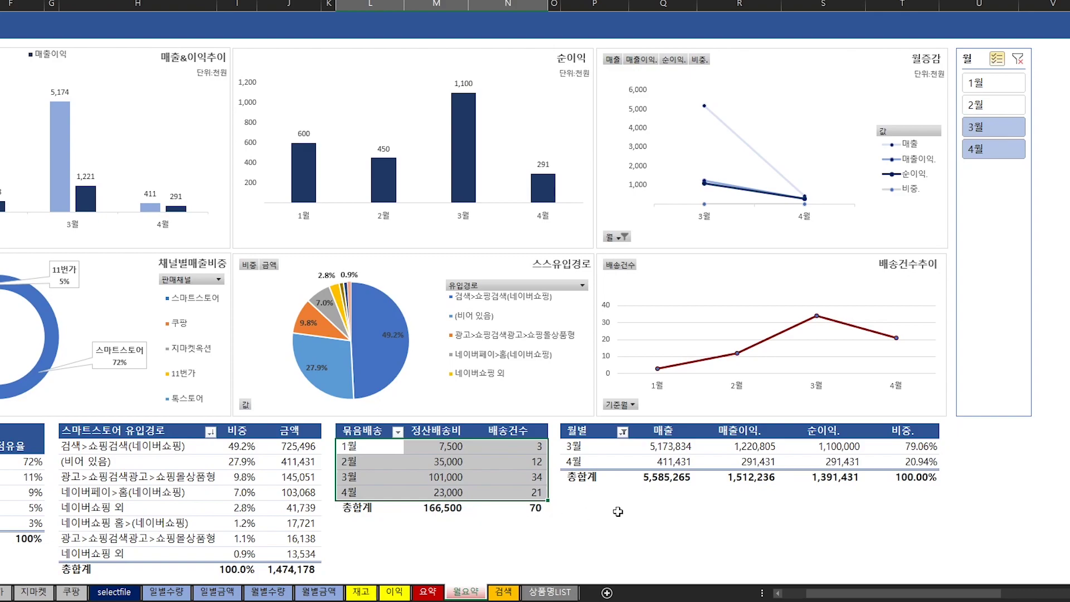
click(993, 127)
ctrl+click(992, 104)
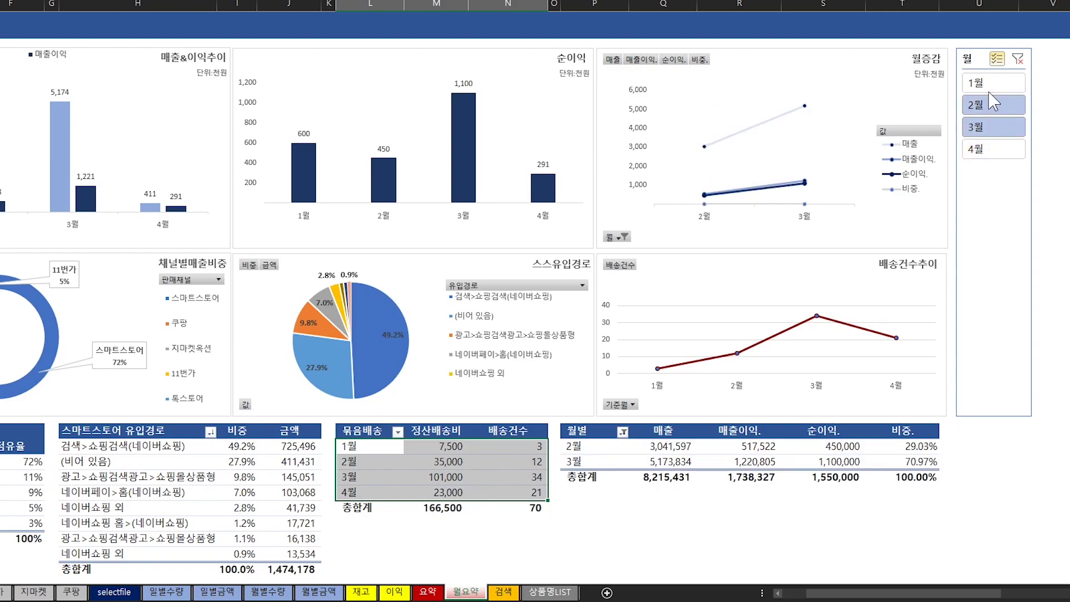
ctrl+click(989, 89)
Review the sales per channel in the 채널별구분 table and the sources in the 스마트스토어 유입경로 table.
scroll(930, 284, left, 3)
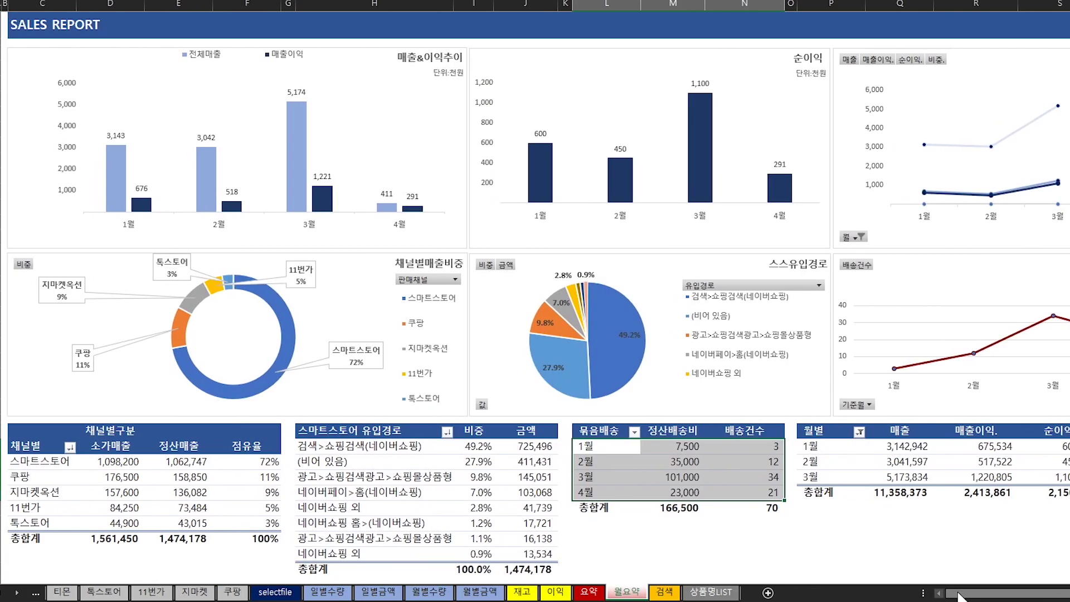
drag(29, 463, 277, 518)
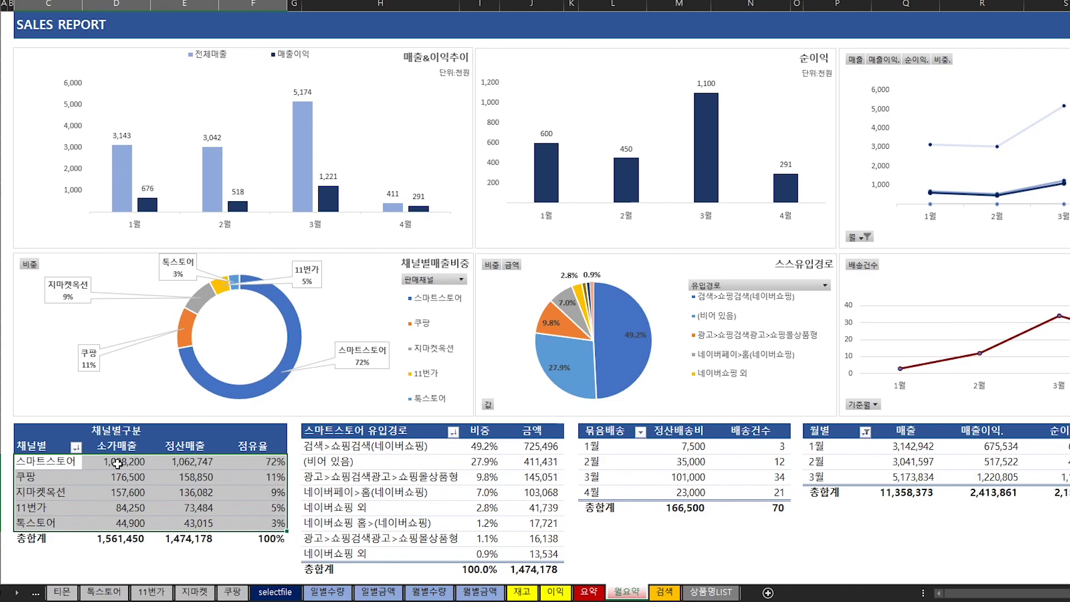
drag(338, 448, 333, 555)
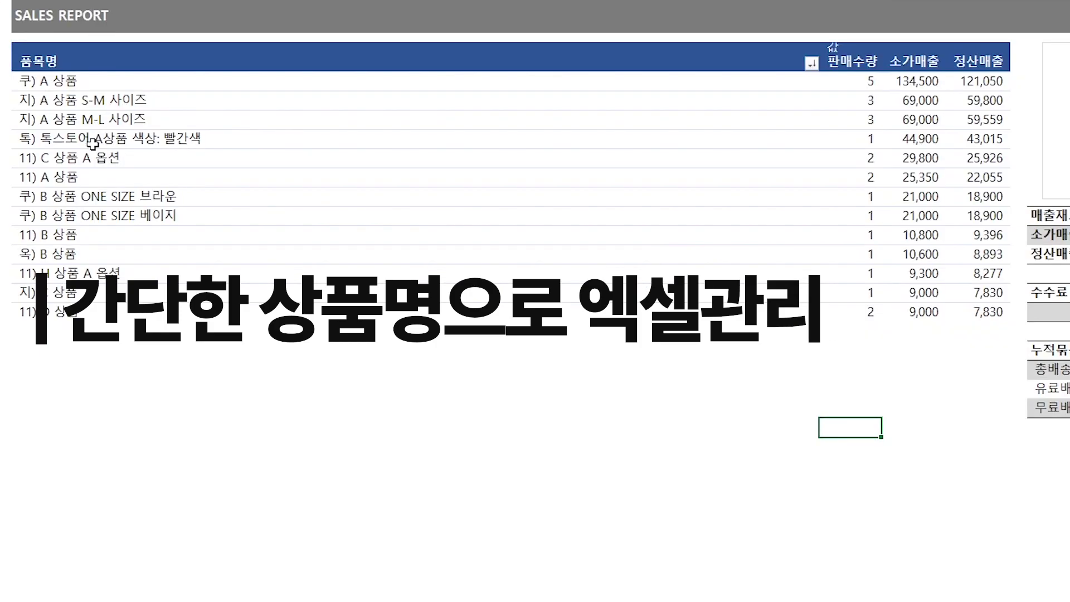
Find the long 톡스토어 product name in the sales report and generate the product name list on the 상품명LIST sheet.
click(76, 163)
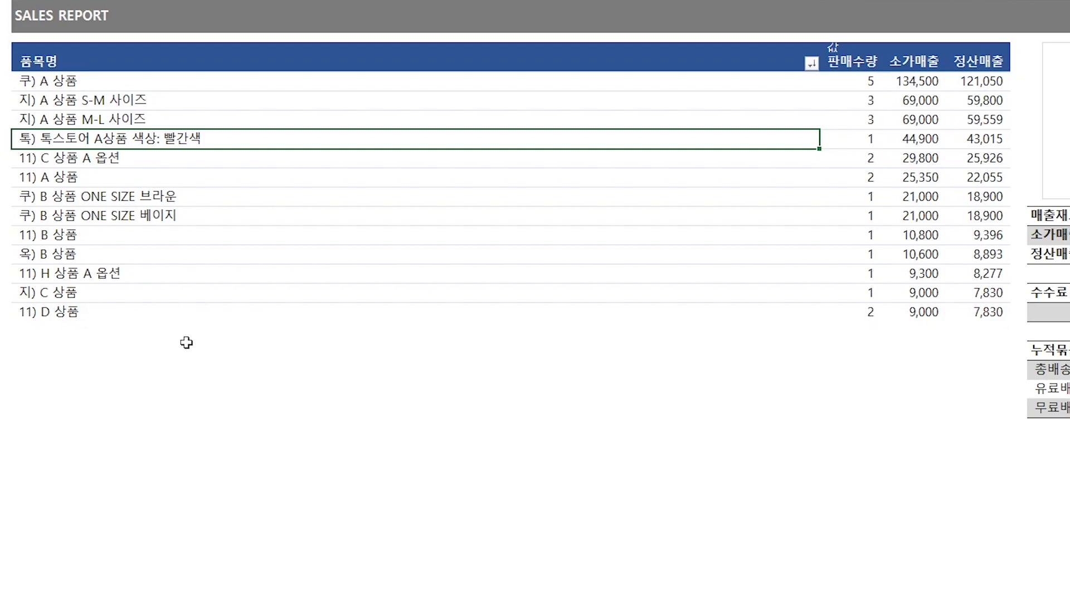
click(645, 587)
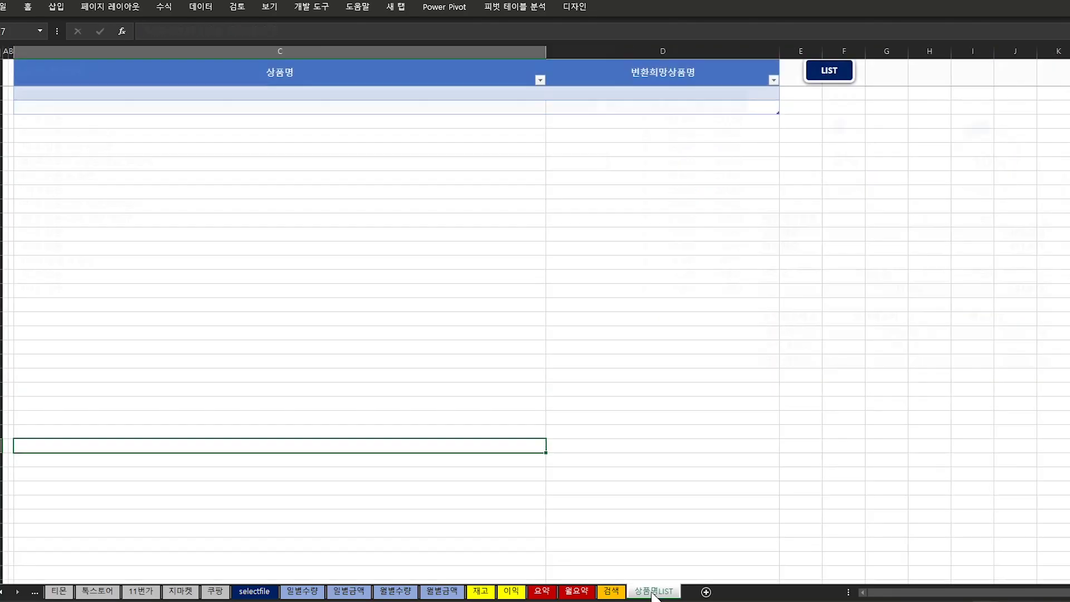
click(827, 78)
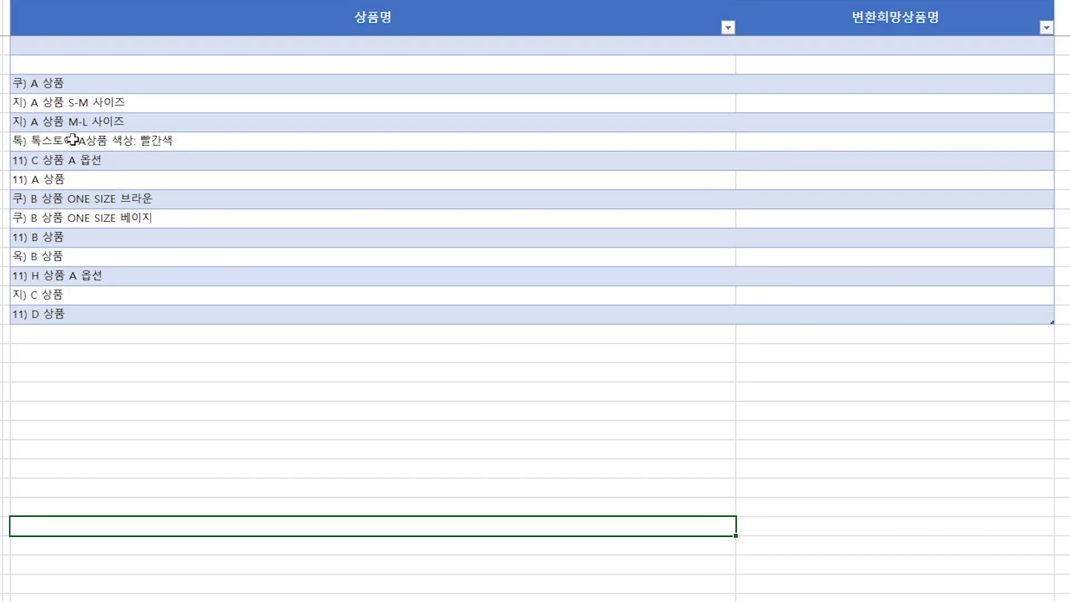
Enter 톡) A 빨강 as the 변환희망상품명 for the product 톡) 톡스토어 A상품 색상: 빨간색.
click(55, 163)
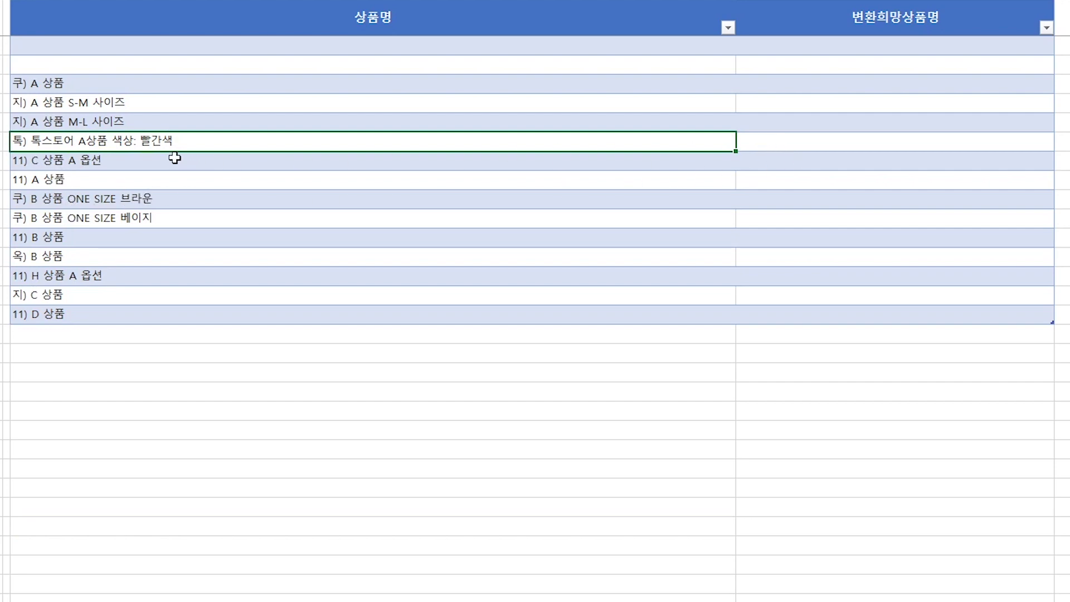
key(Right)
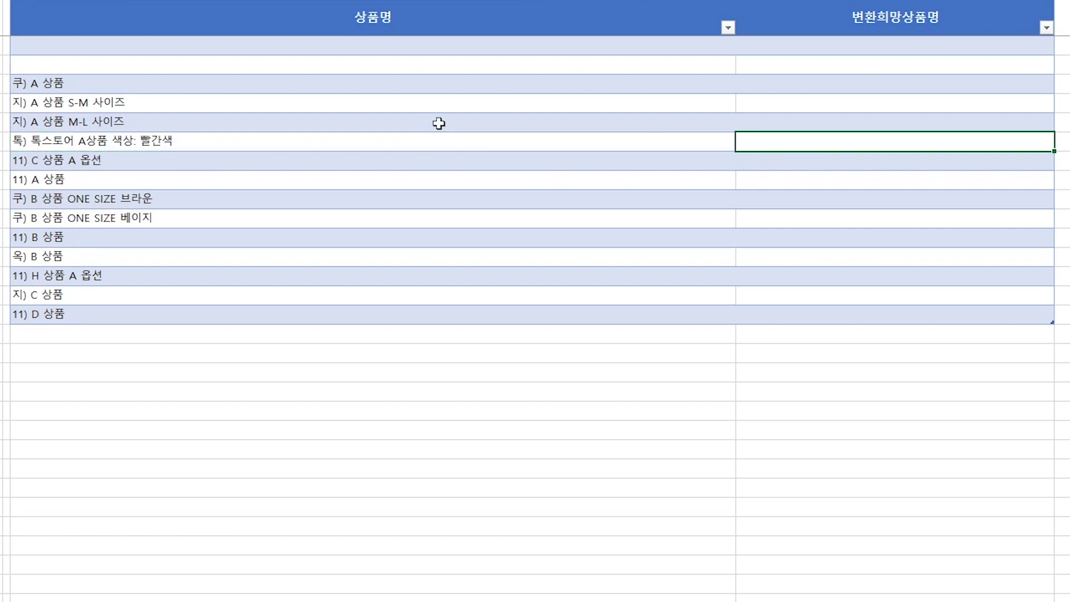
text(톡) A 빨가ㅇ)
key(Return)
key(Up)
key(shift+Left)
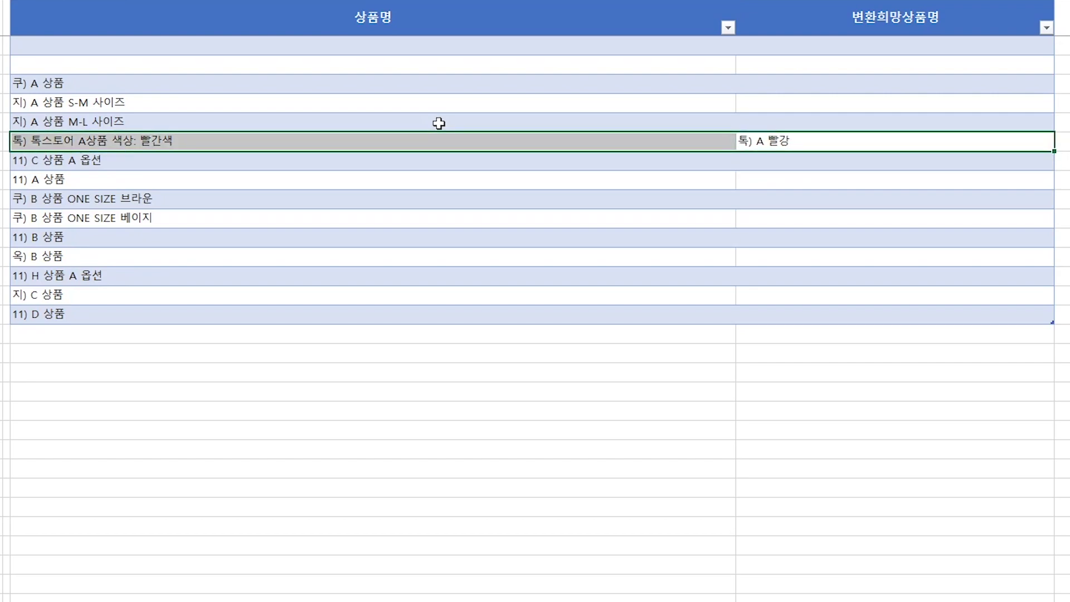
click(409, 146)
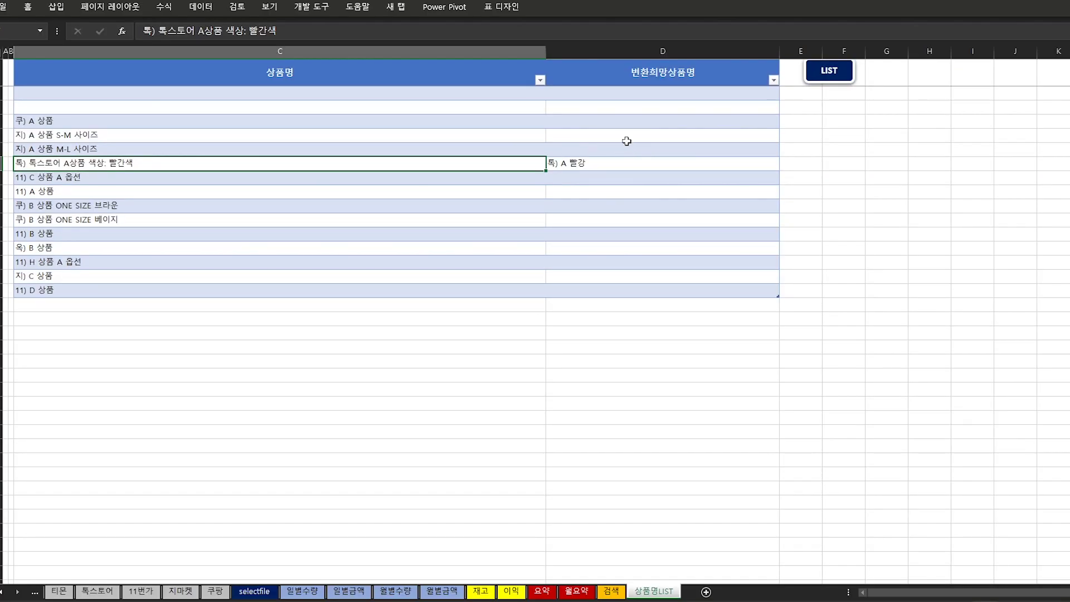
drag(634, 94, 636, 288)
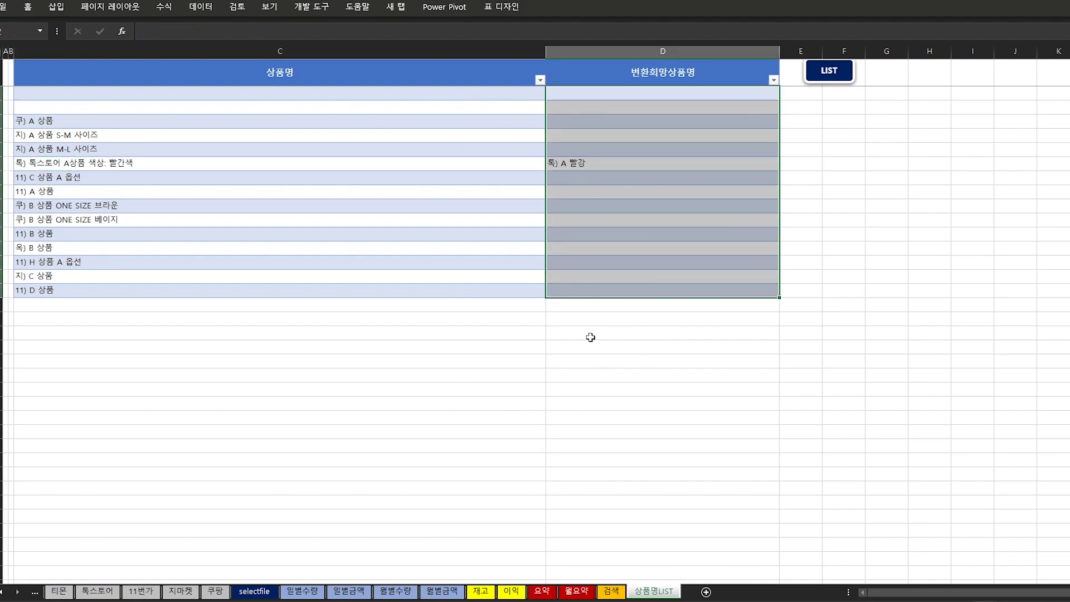
click(154, 162)
click(614, 165)
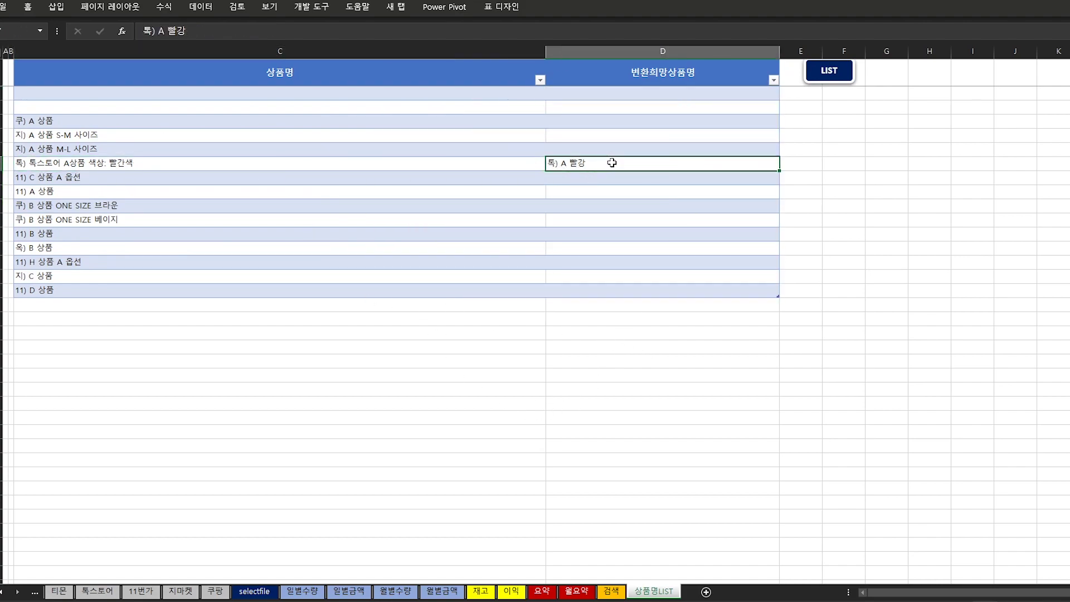
Rerun the DATA분석 from the selectfile sheet and locate 톡) A 빨강 in the 요약 sales report.
click(254, 591)
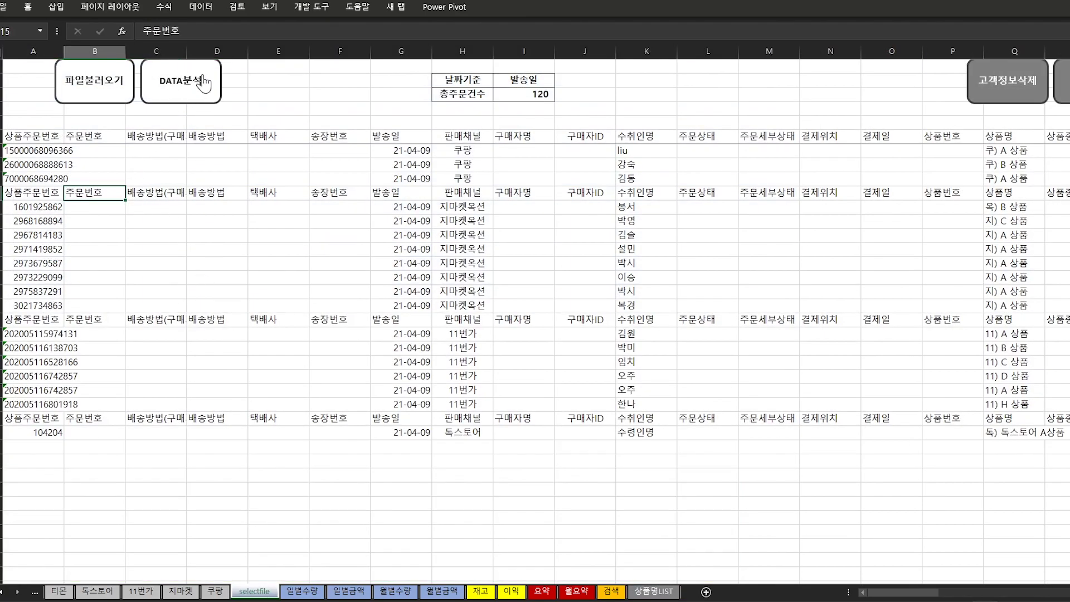
click(187, 81)
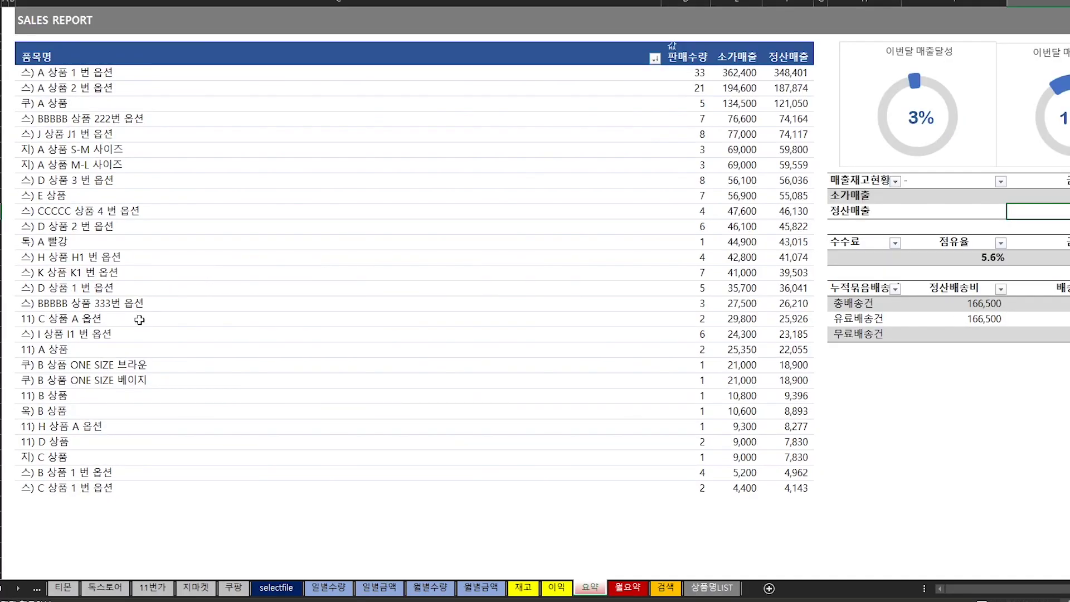
click(49, 240)
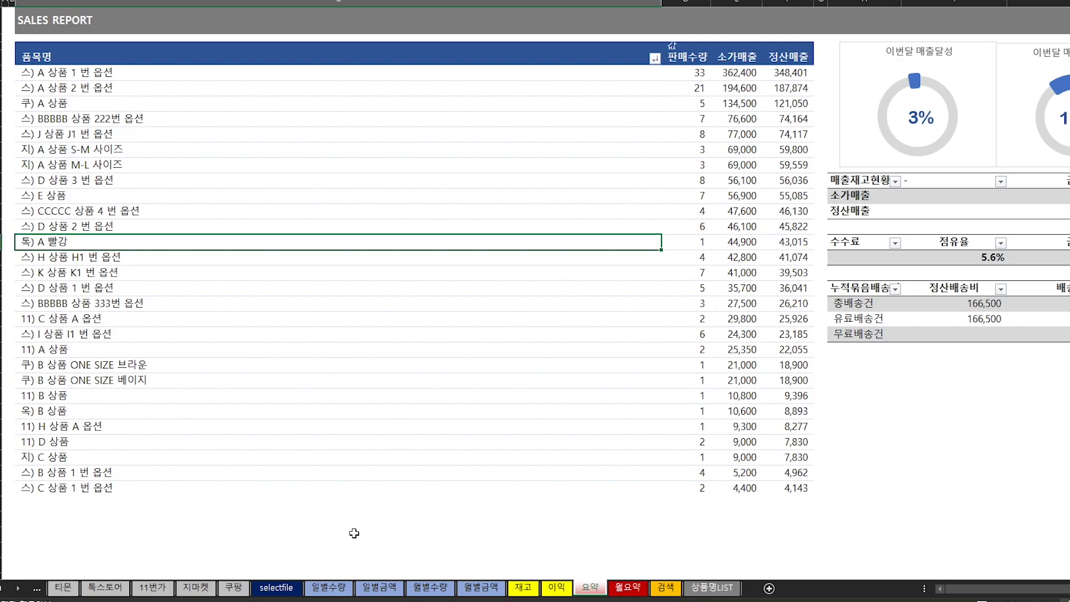
Check the 톡) A 빨강 entry in the 일별수량 and 월별수량 tables.
click(328, 588)
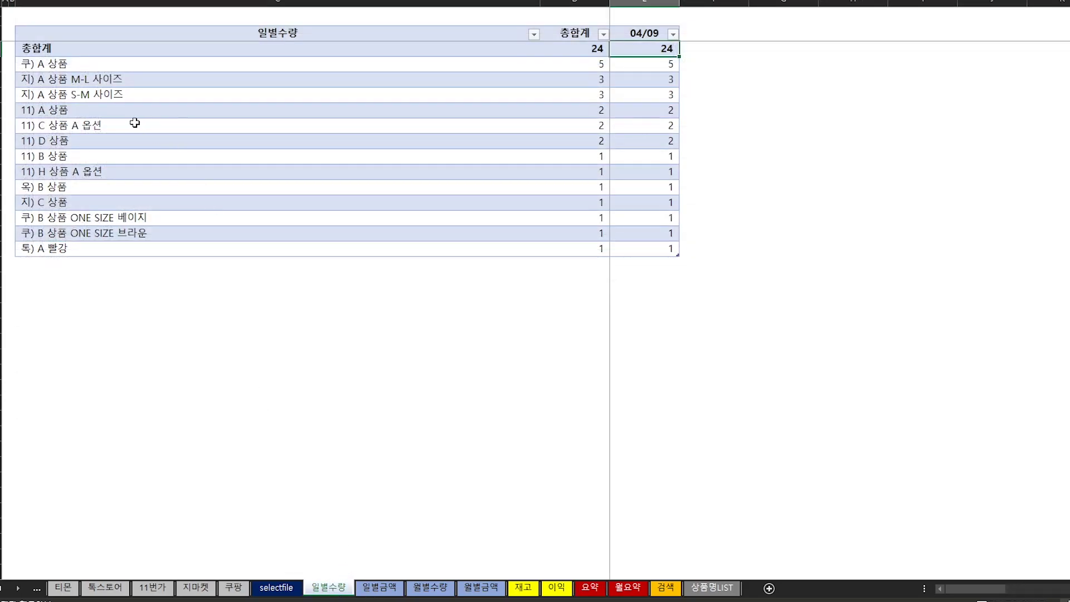
click(61, 251)
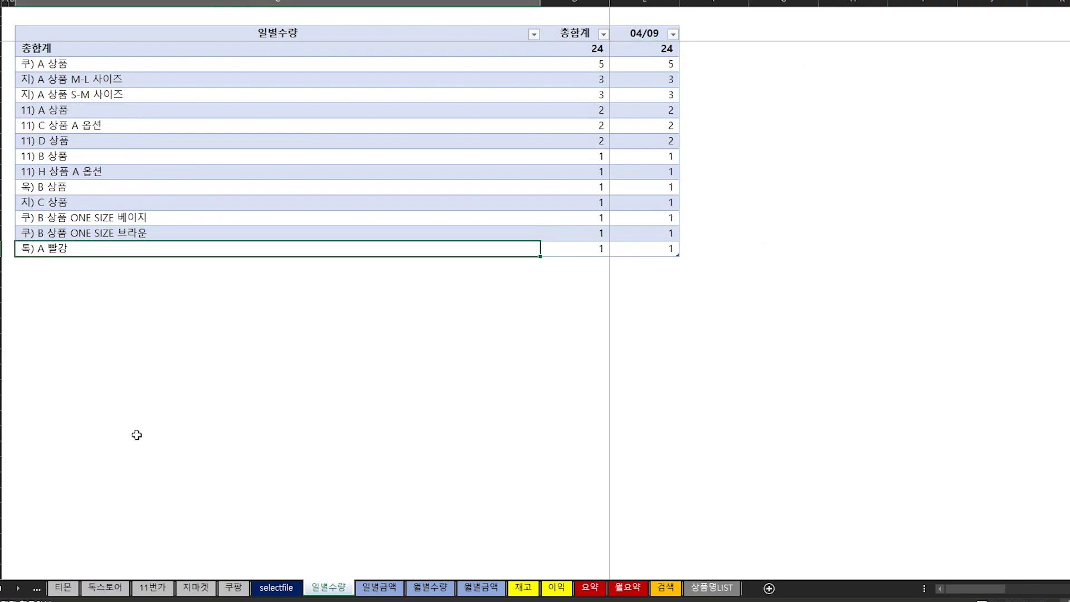
click(423, 588)
click(72, 483)
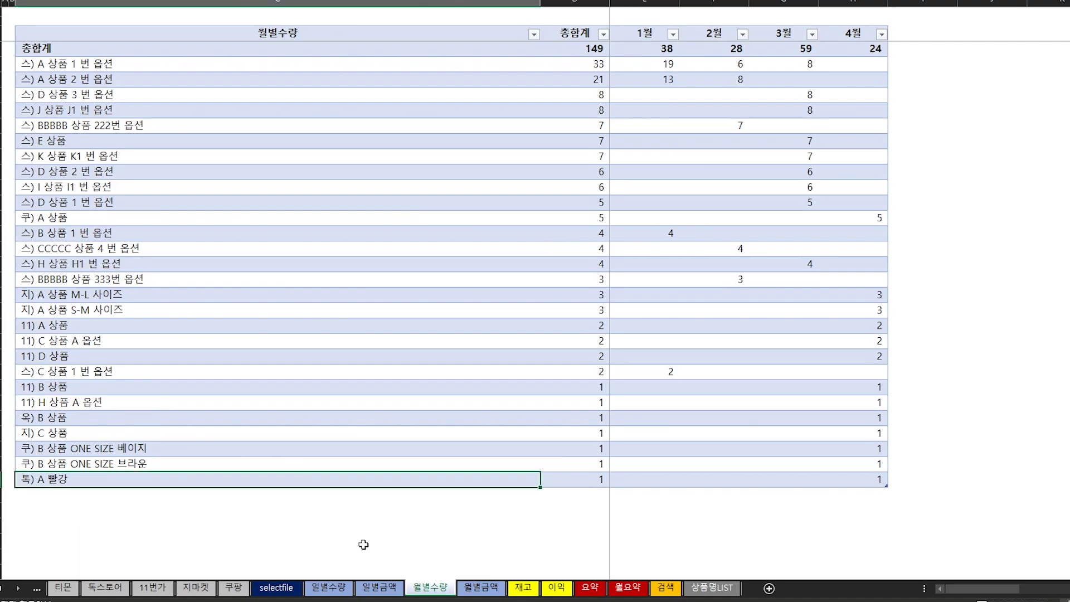
Review the 상품명LIST, selectfile and 요약 sheets, ending on the 월요약 dashboard.
click(692, 589)
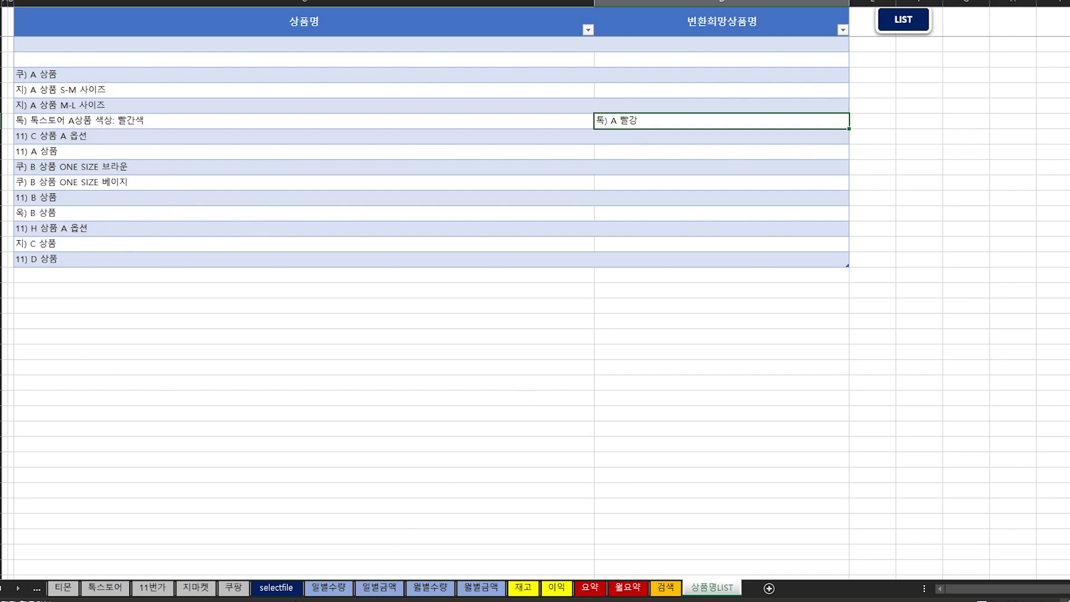
click(282, 591)
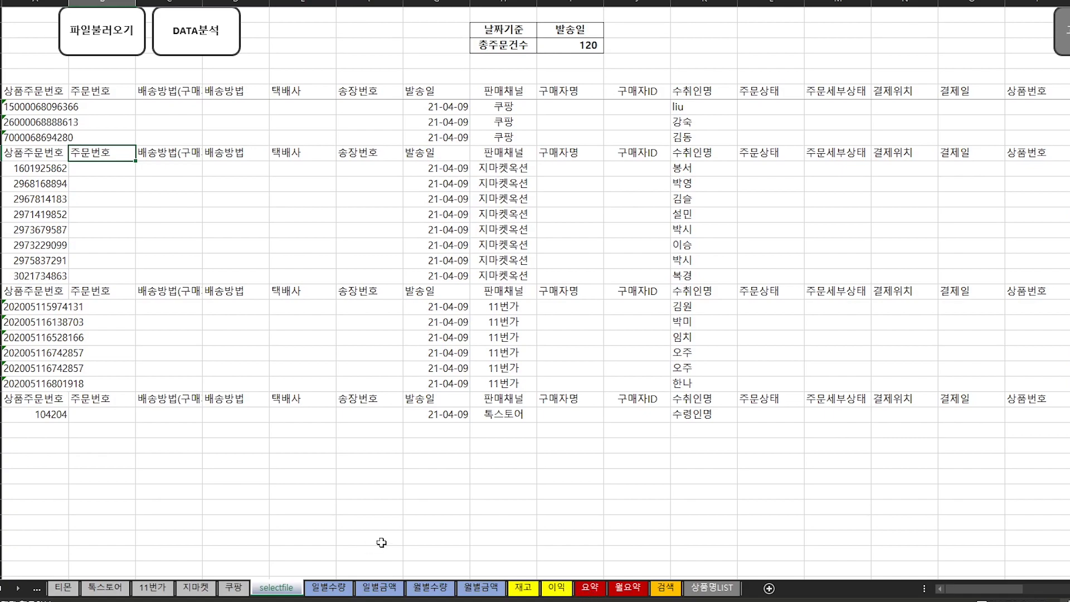
click(590, 589)
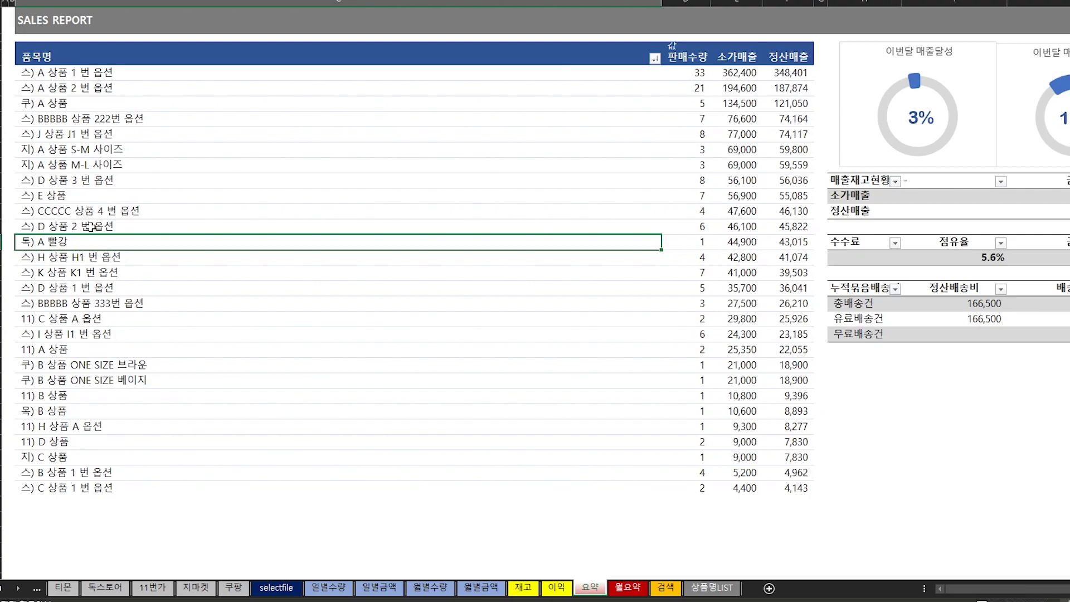
key(ctrl+Page_Down)
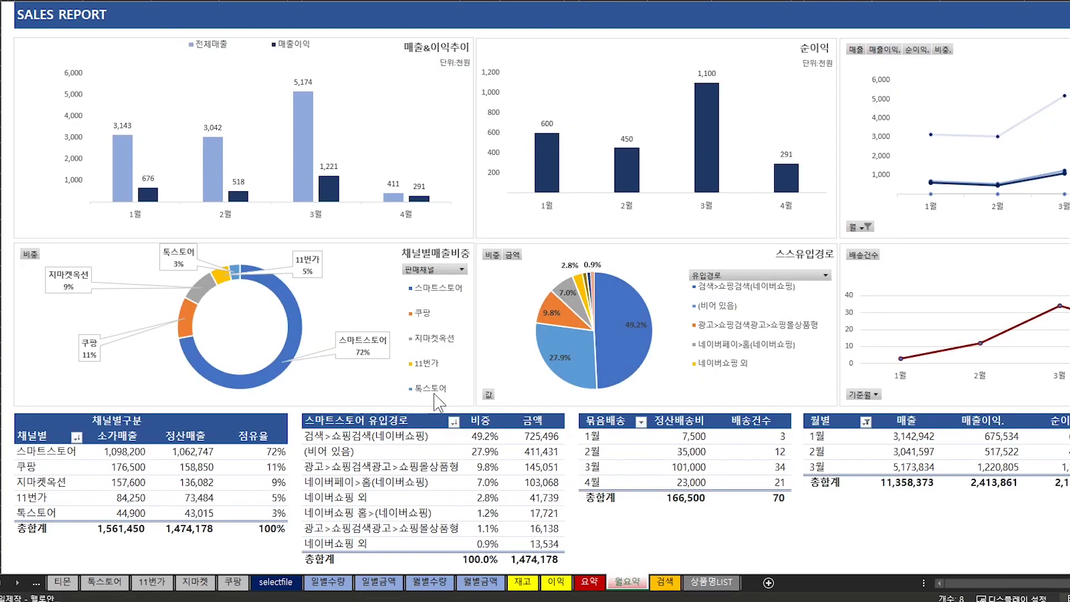